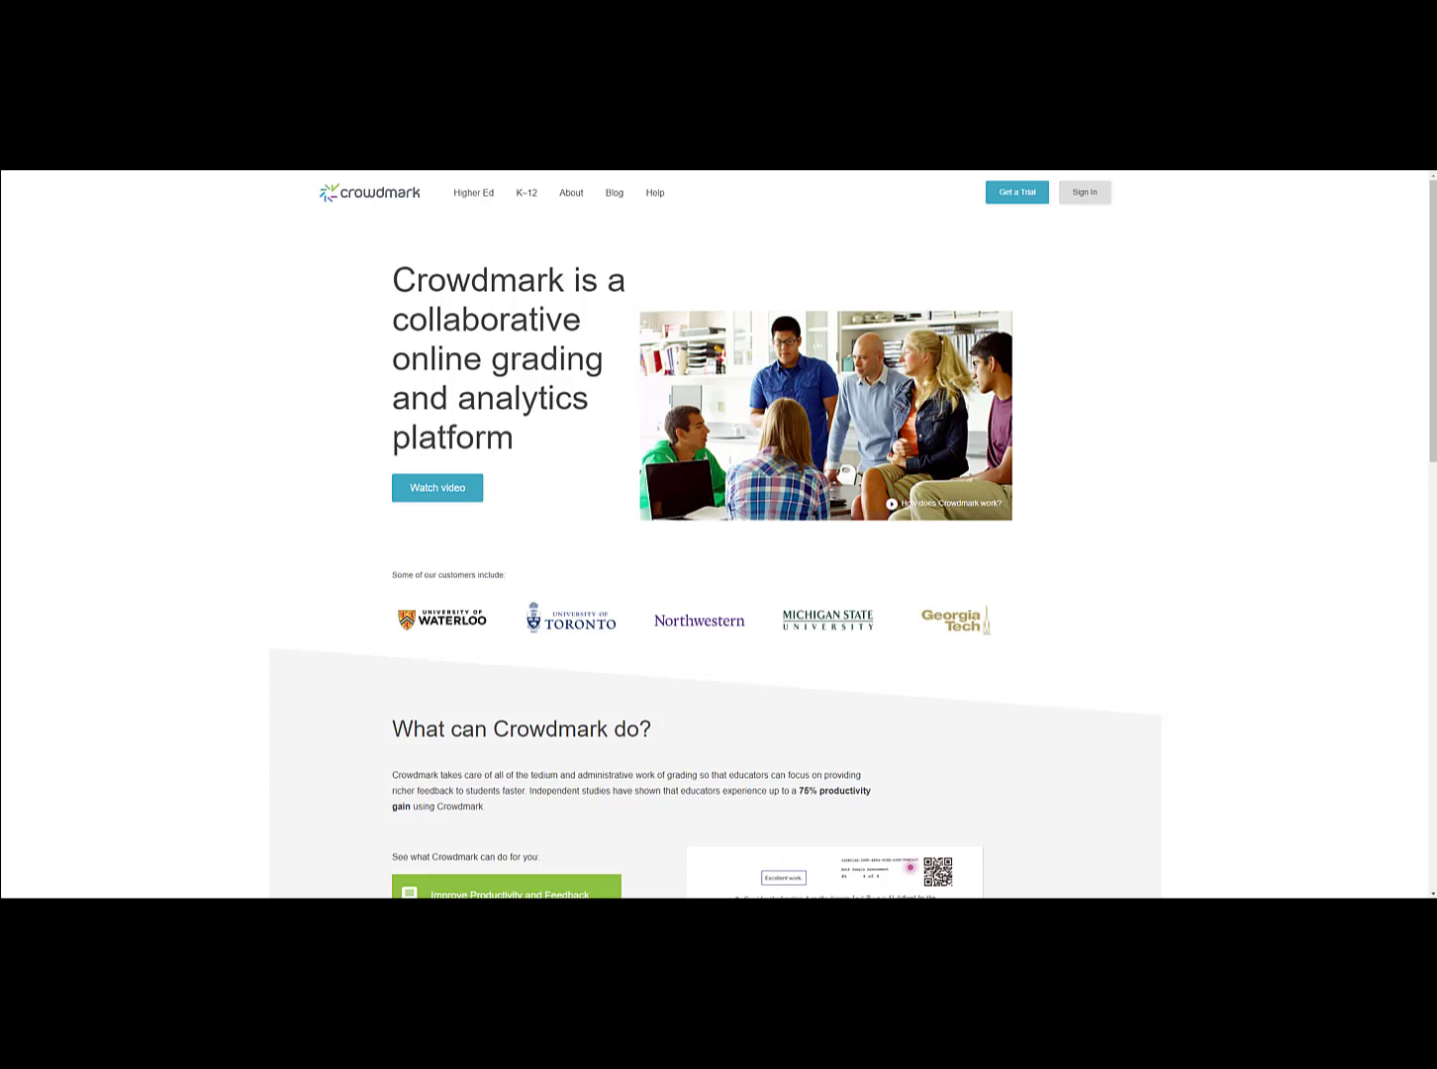
- Sign in to Crowdmark through the university's Brightspace login
left_click(1078, 197)
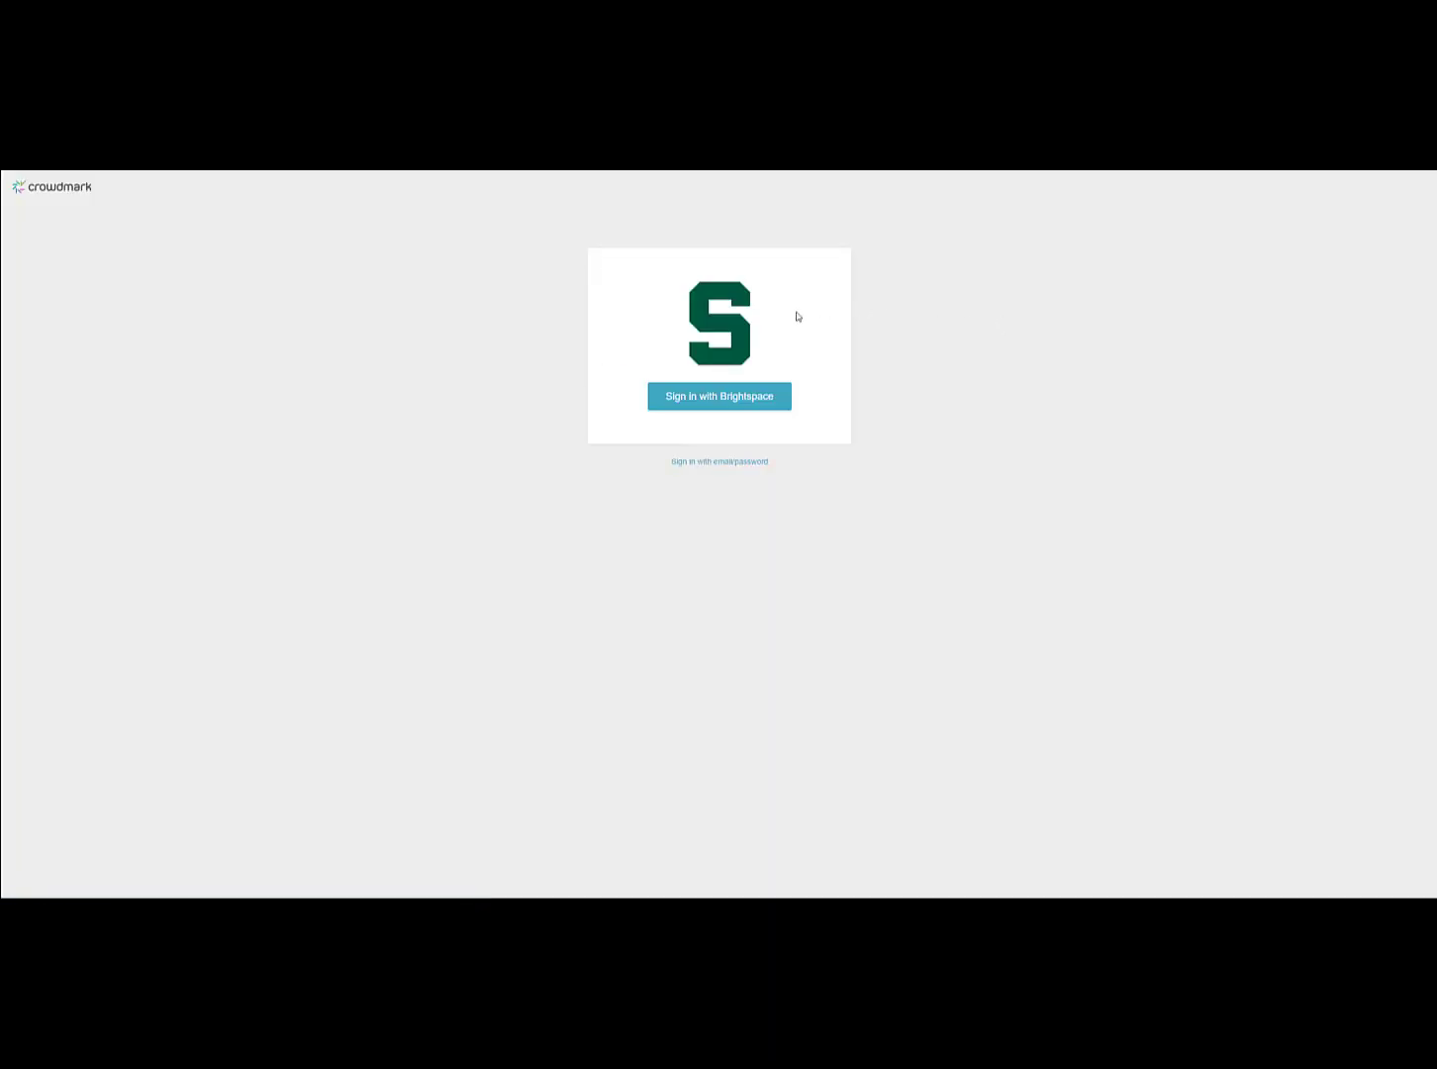
left_click(737, 408)
left_click(711, 397)
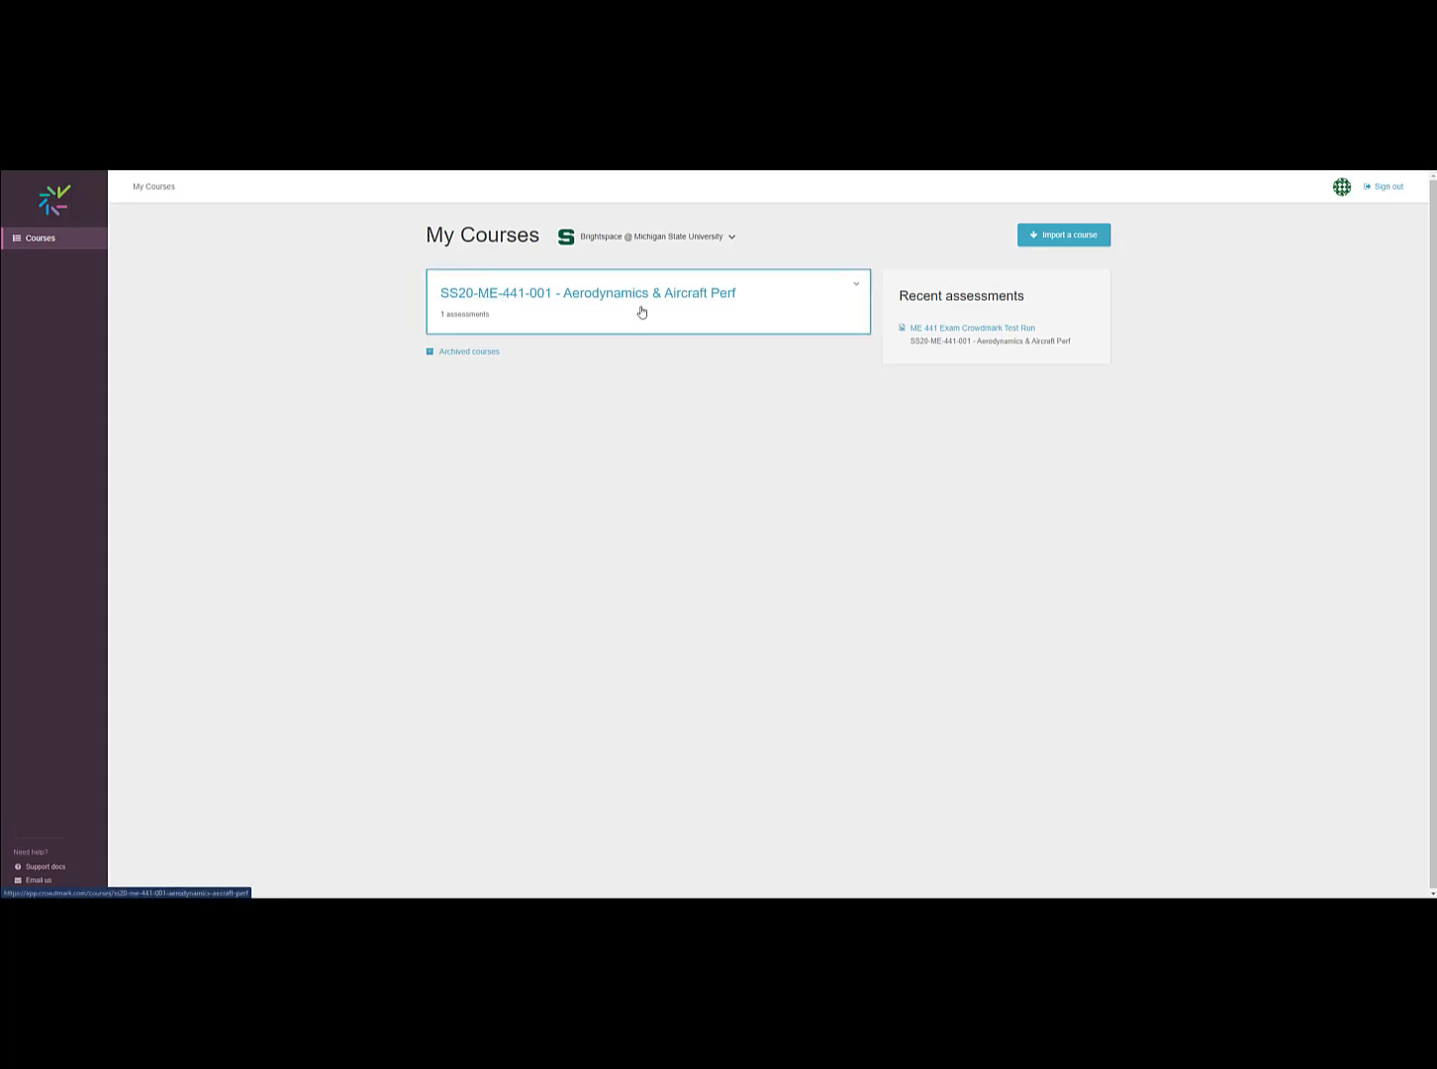
- Import the course SS19-ME-441-001 - Aerodynamics & Aircraft Perf without sections
left_click(1069, 242)
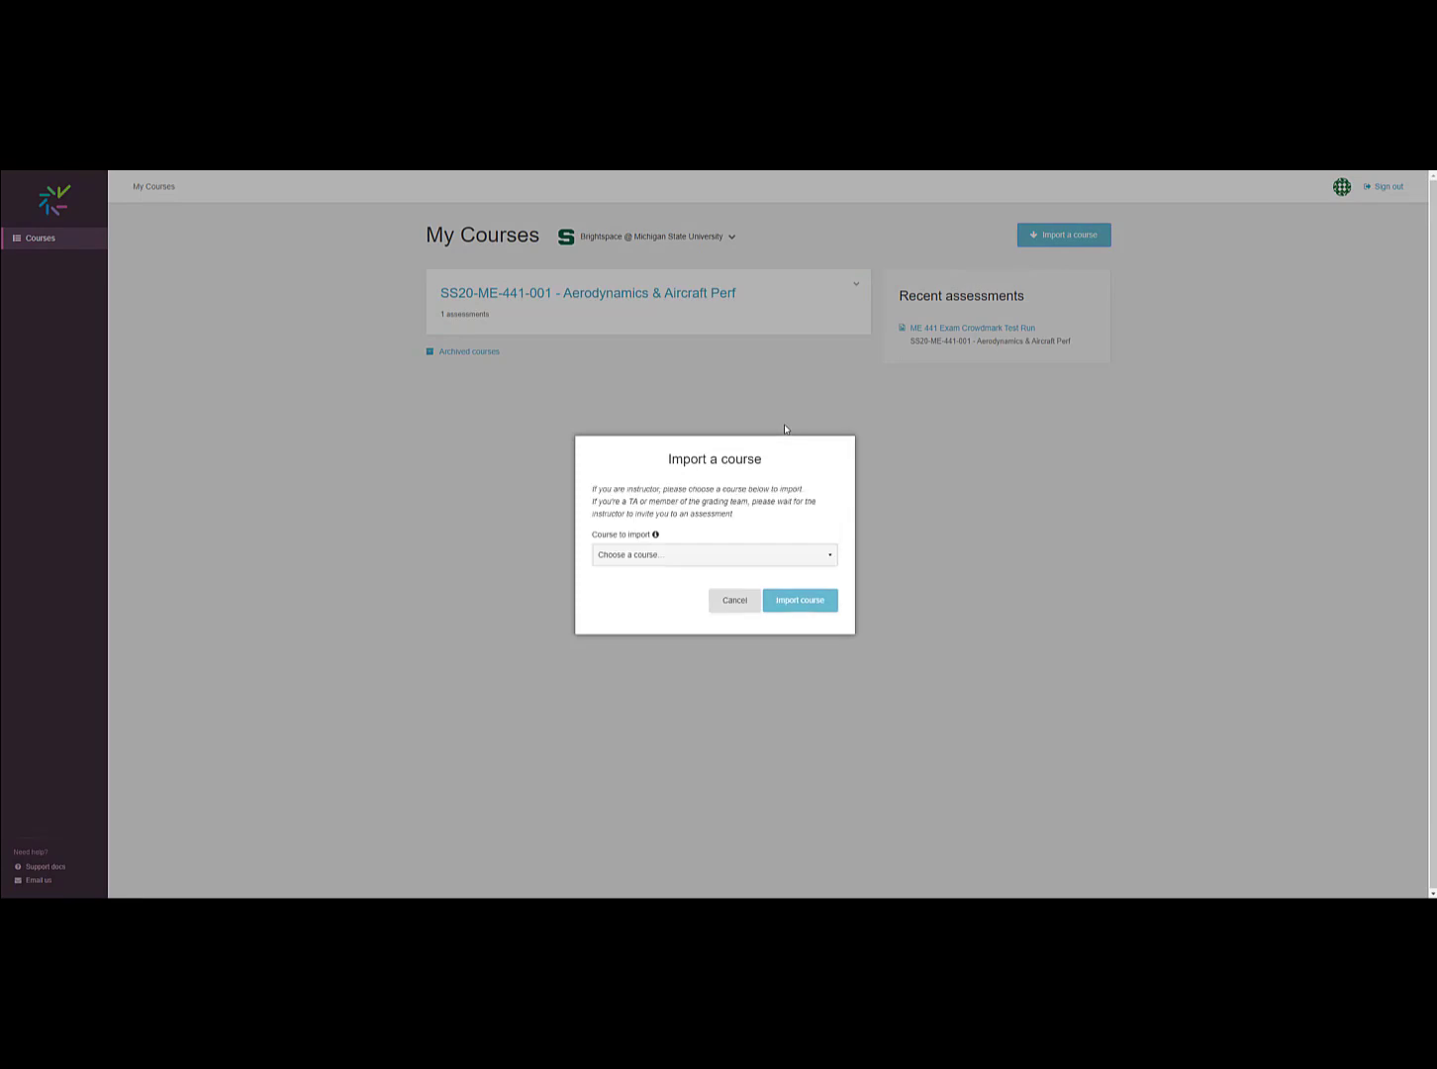
left_click(661, 560)
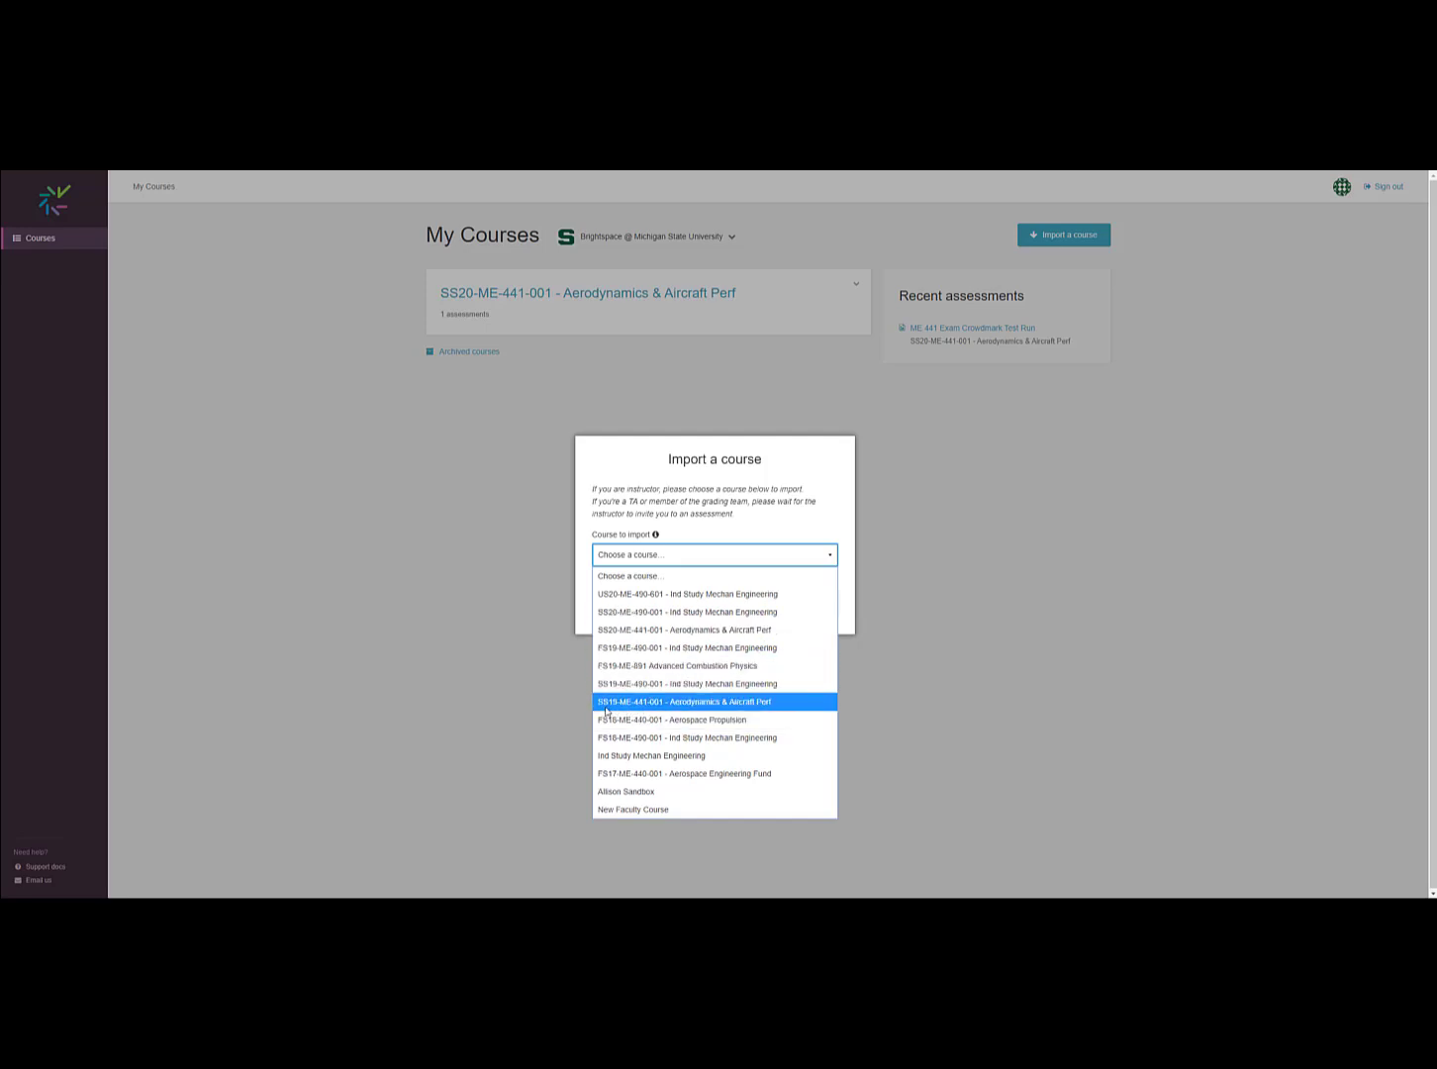
left_click(694, 706)
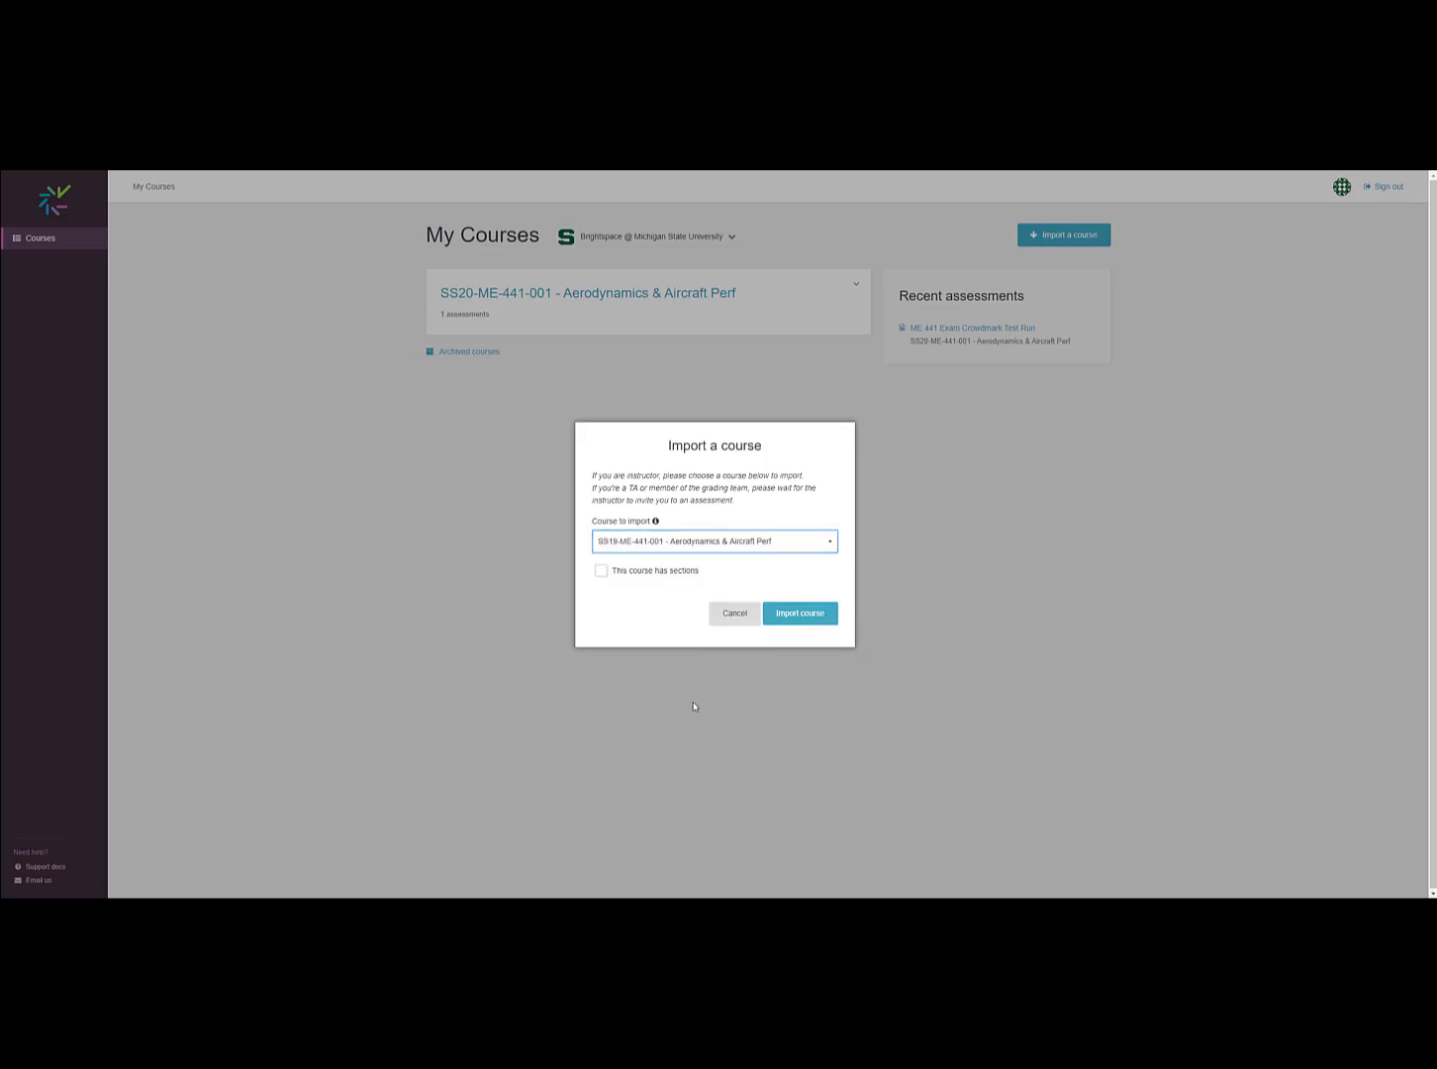
left_click(805, 614)
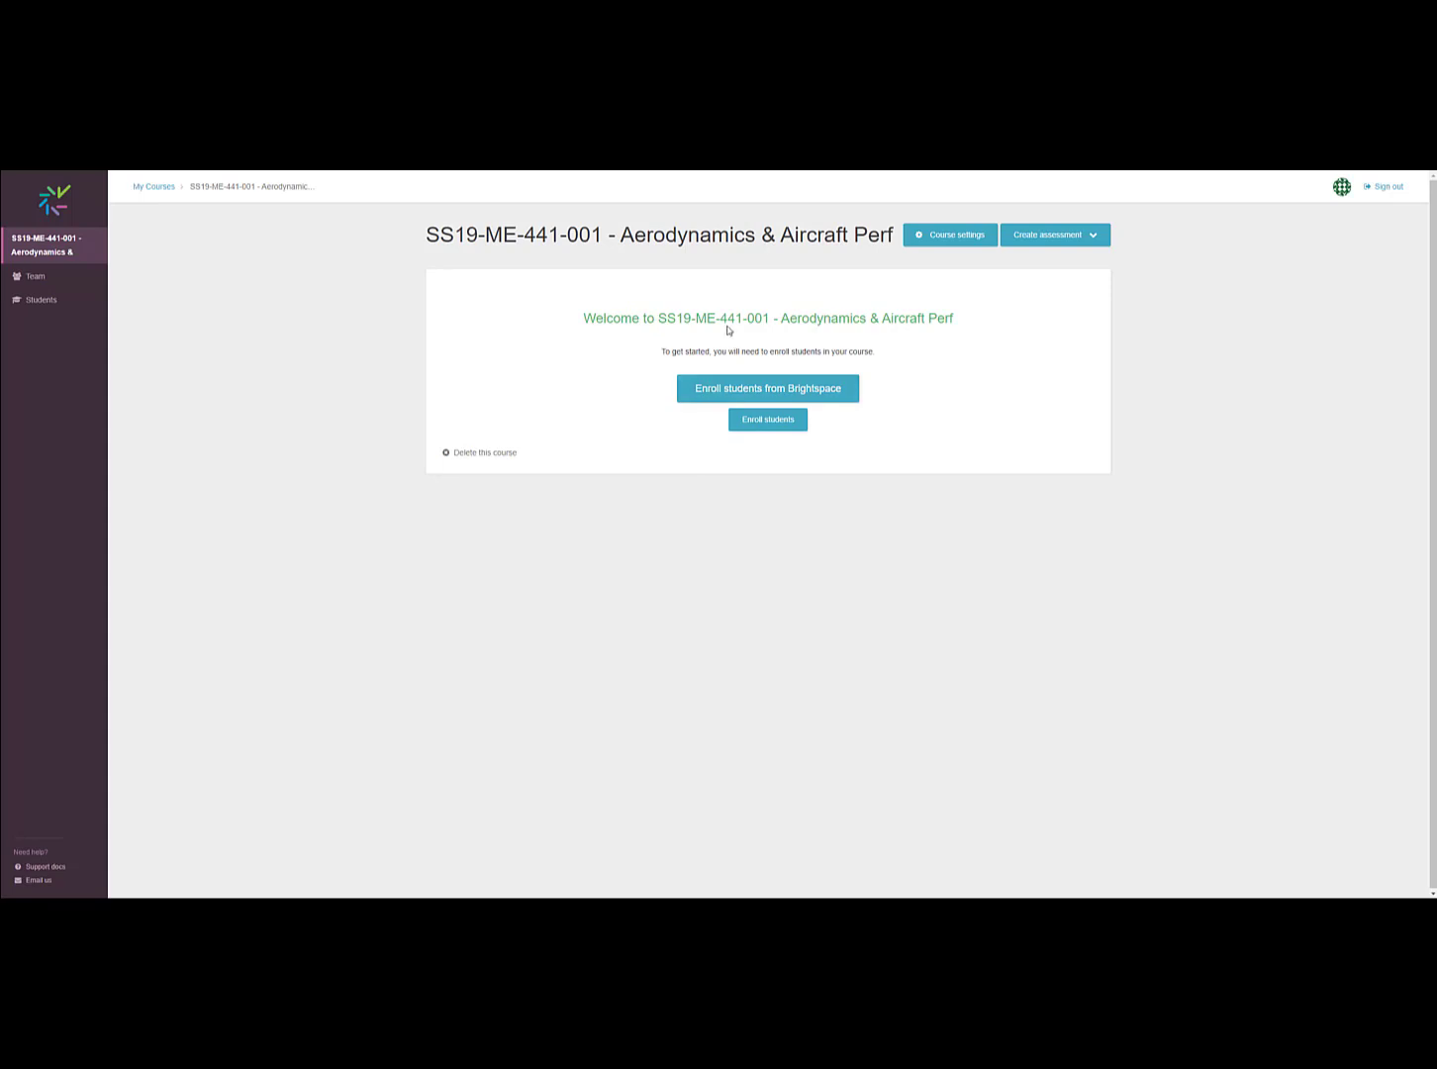
- Enroll the students from Brightspace with name and email mapped and org_id and role ignored, and look through the student list
left_click(721, 392)
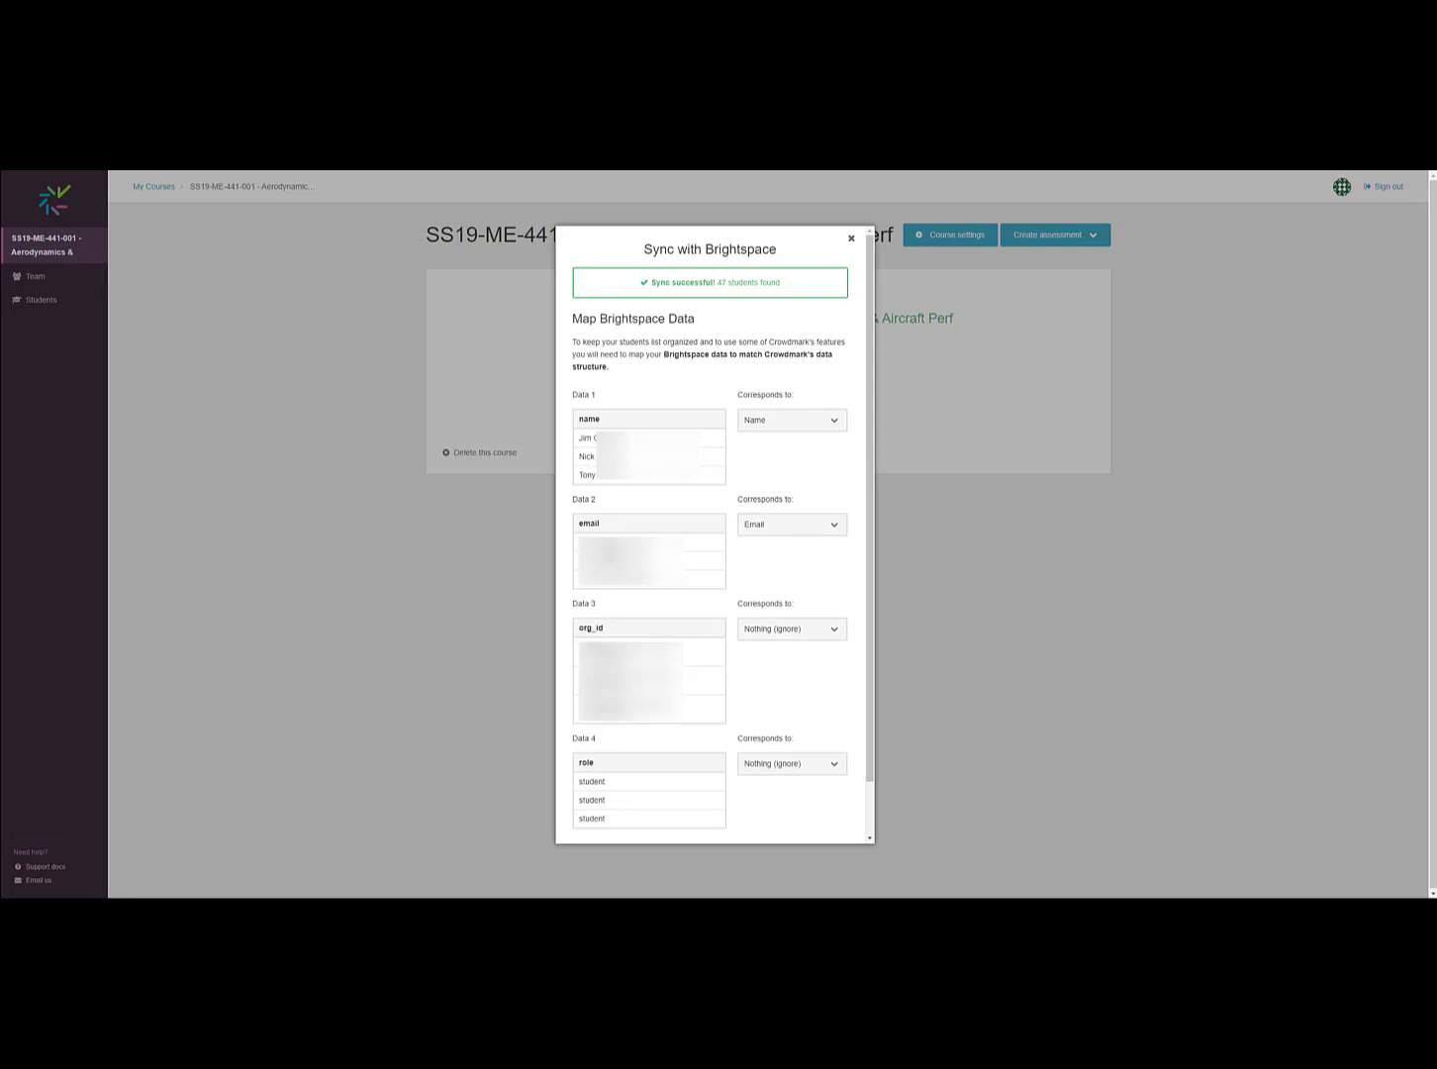
scroll(682, 534, "down", 2)
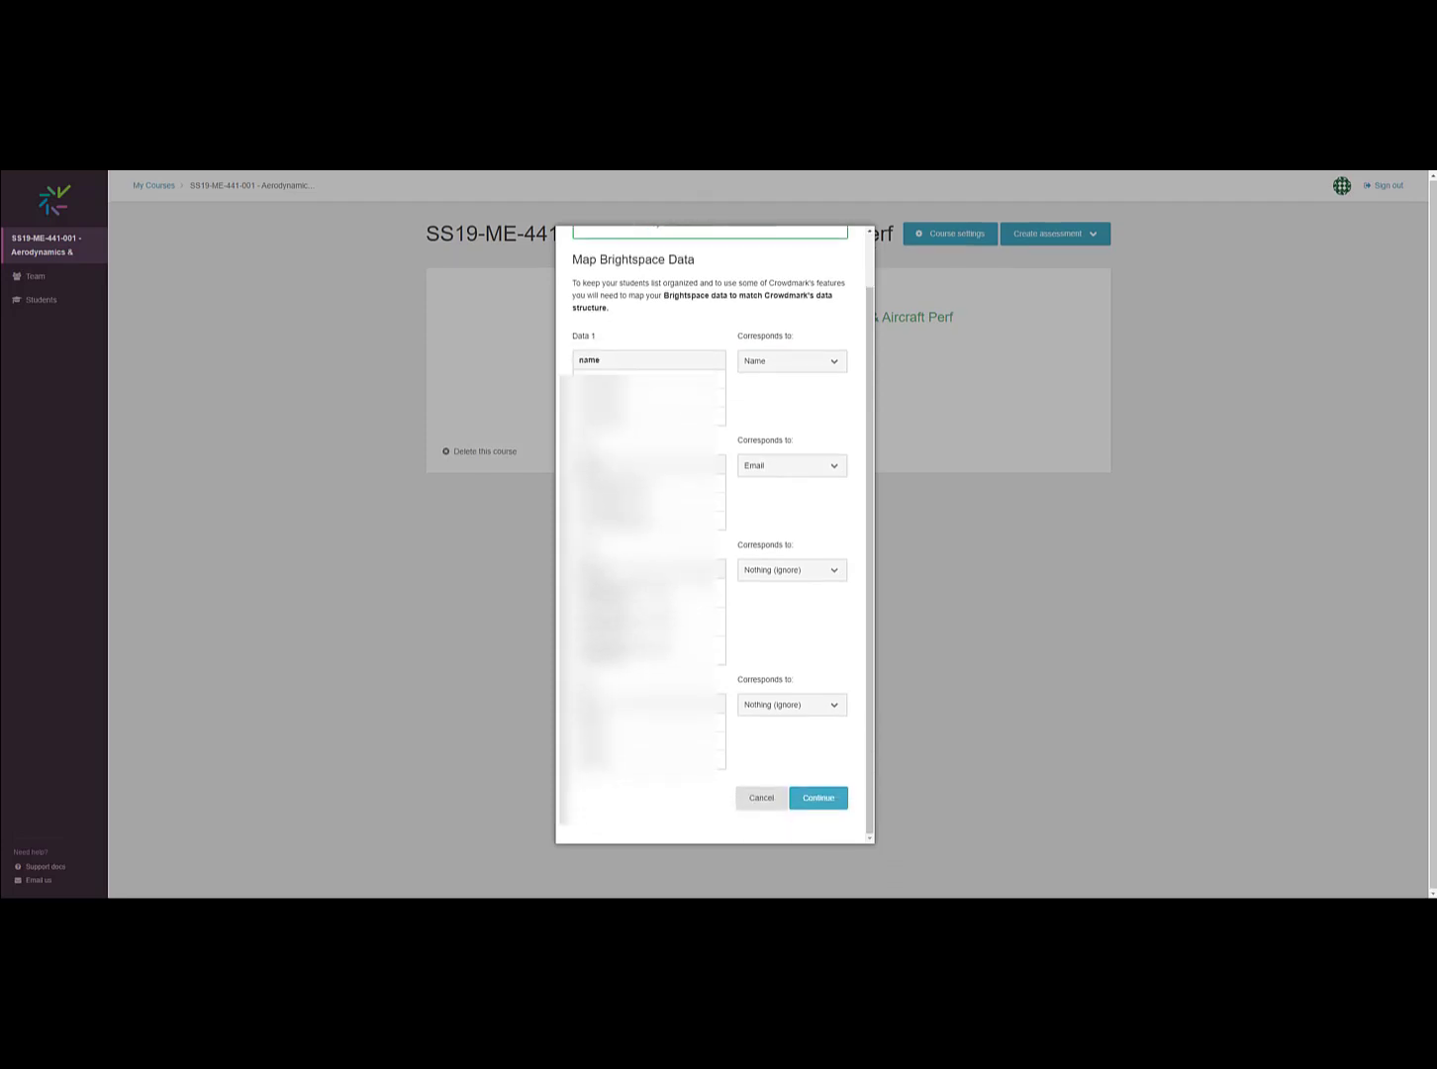
left_click(820, 799)
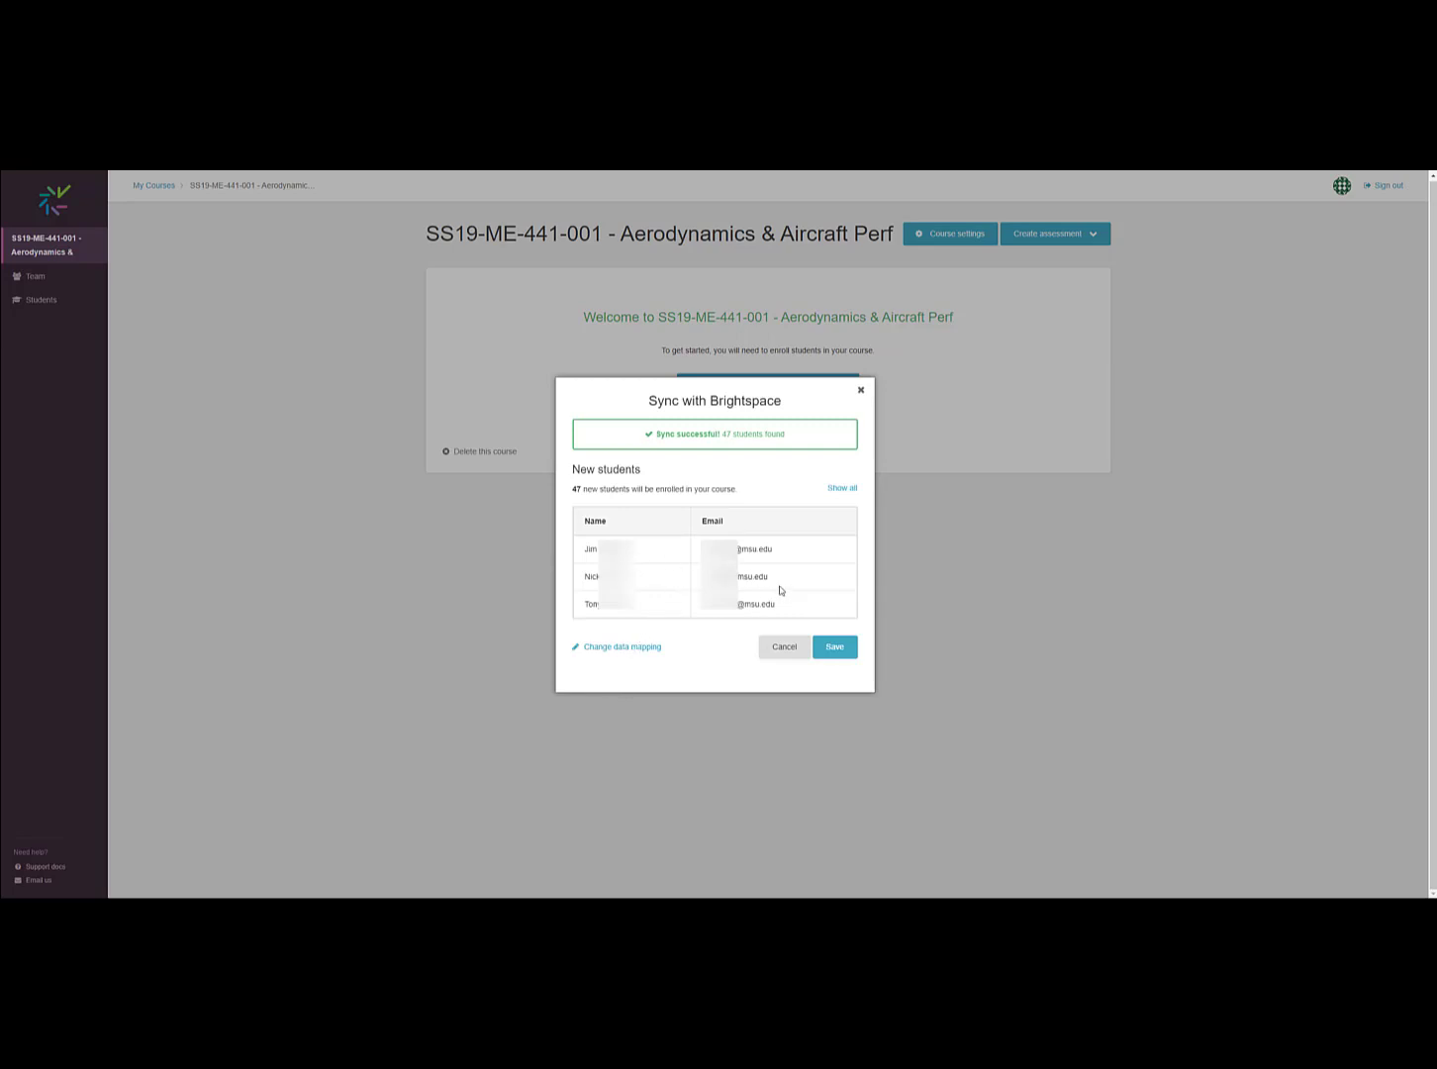
left_click(840, 649)
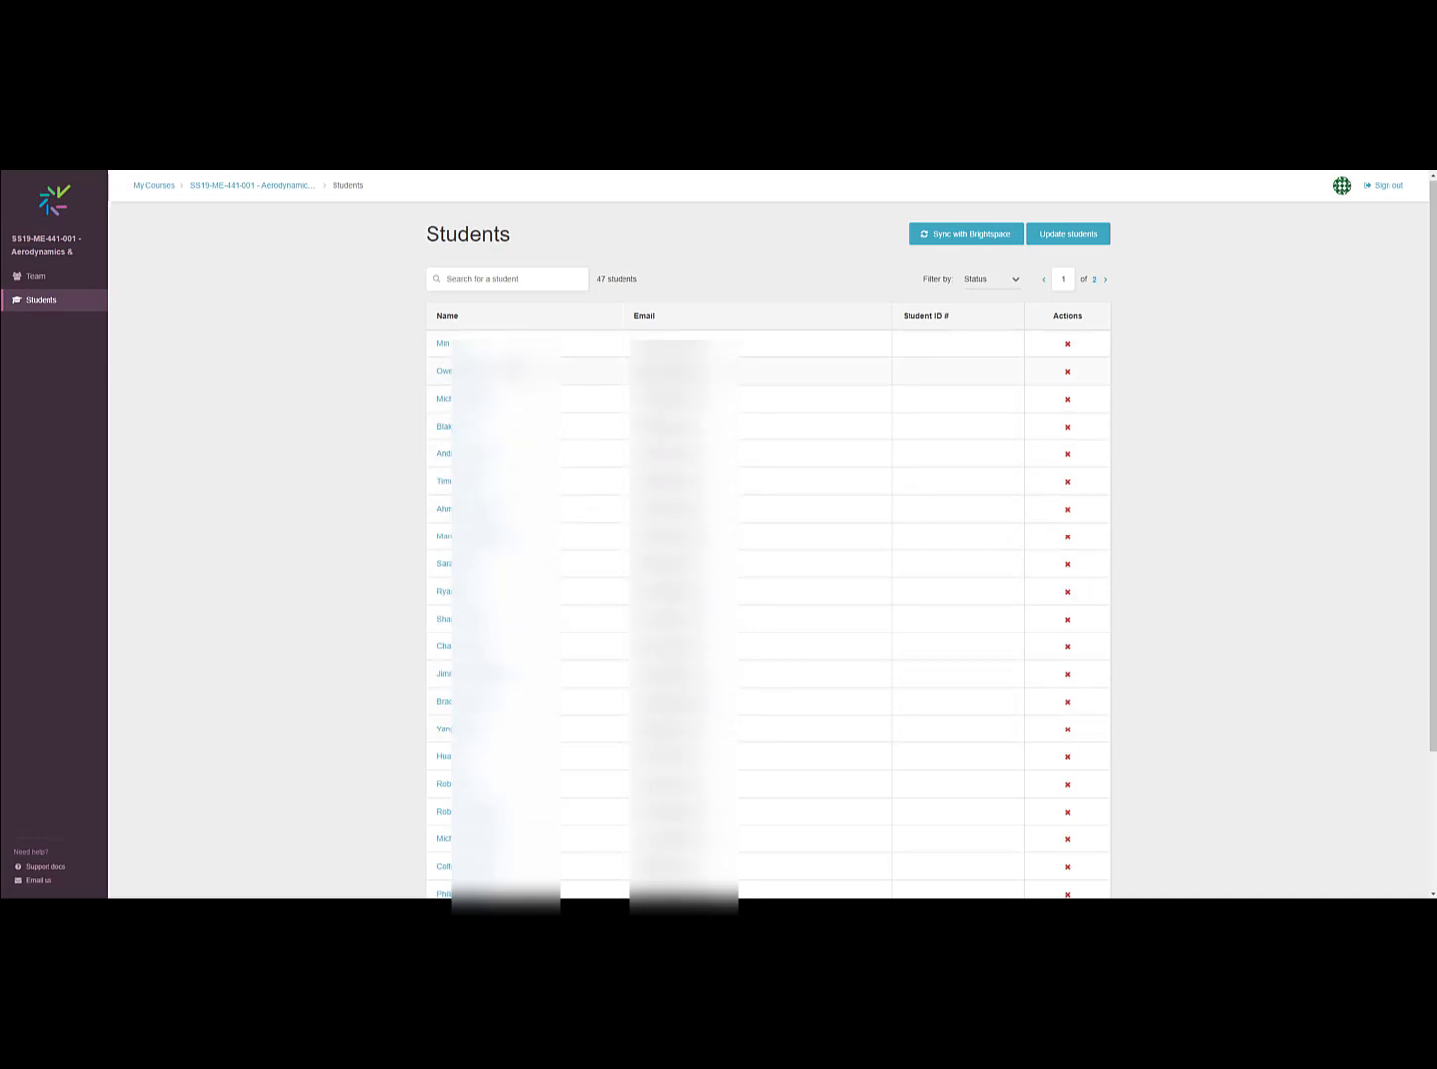
scroll(768, 594, "down", 2)
scroll(768, 594, "up", 2)
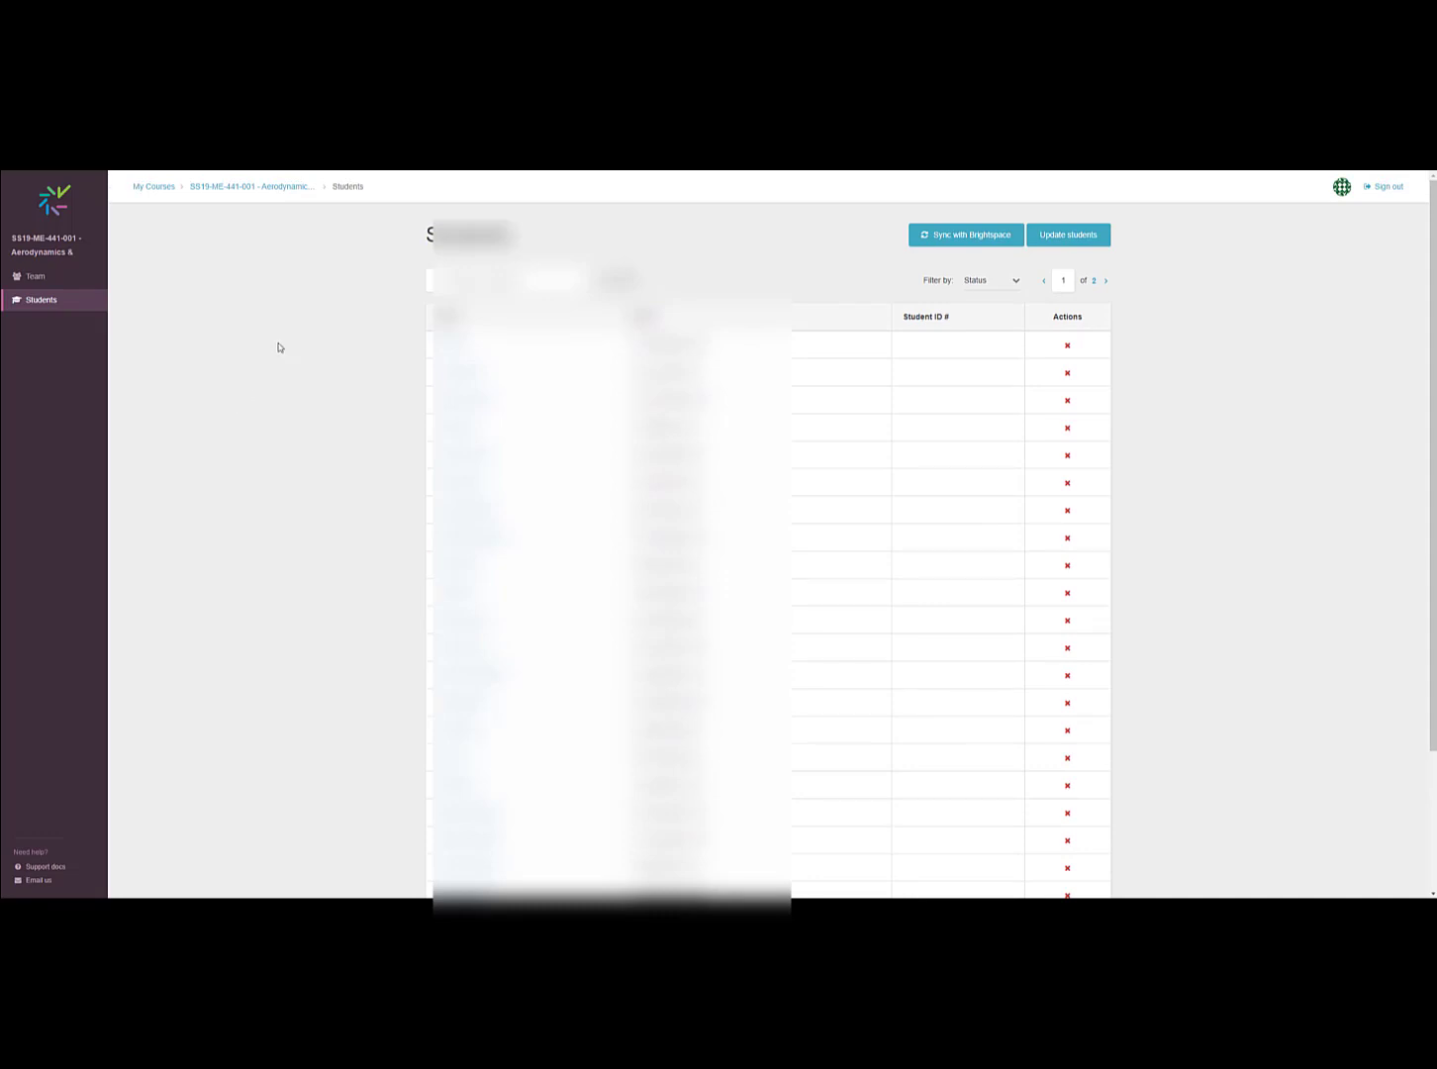
- Return to the course list and open SS20-ME-441-001 - Aerodynamics & Aircraft Perf
left_click(31, 251)
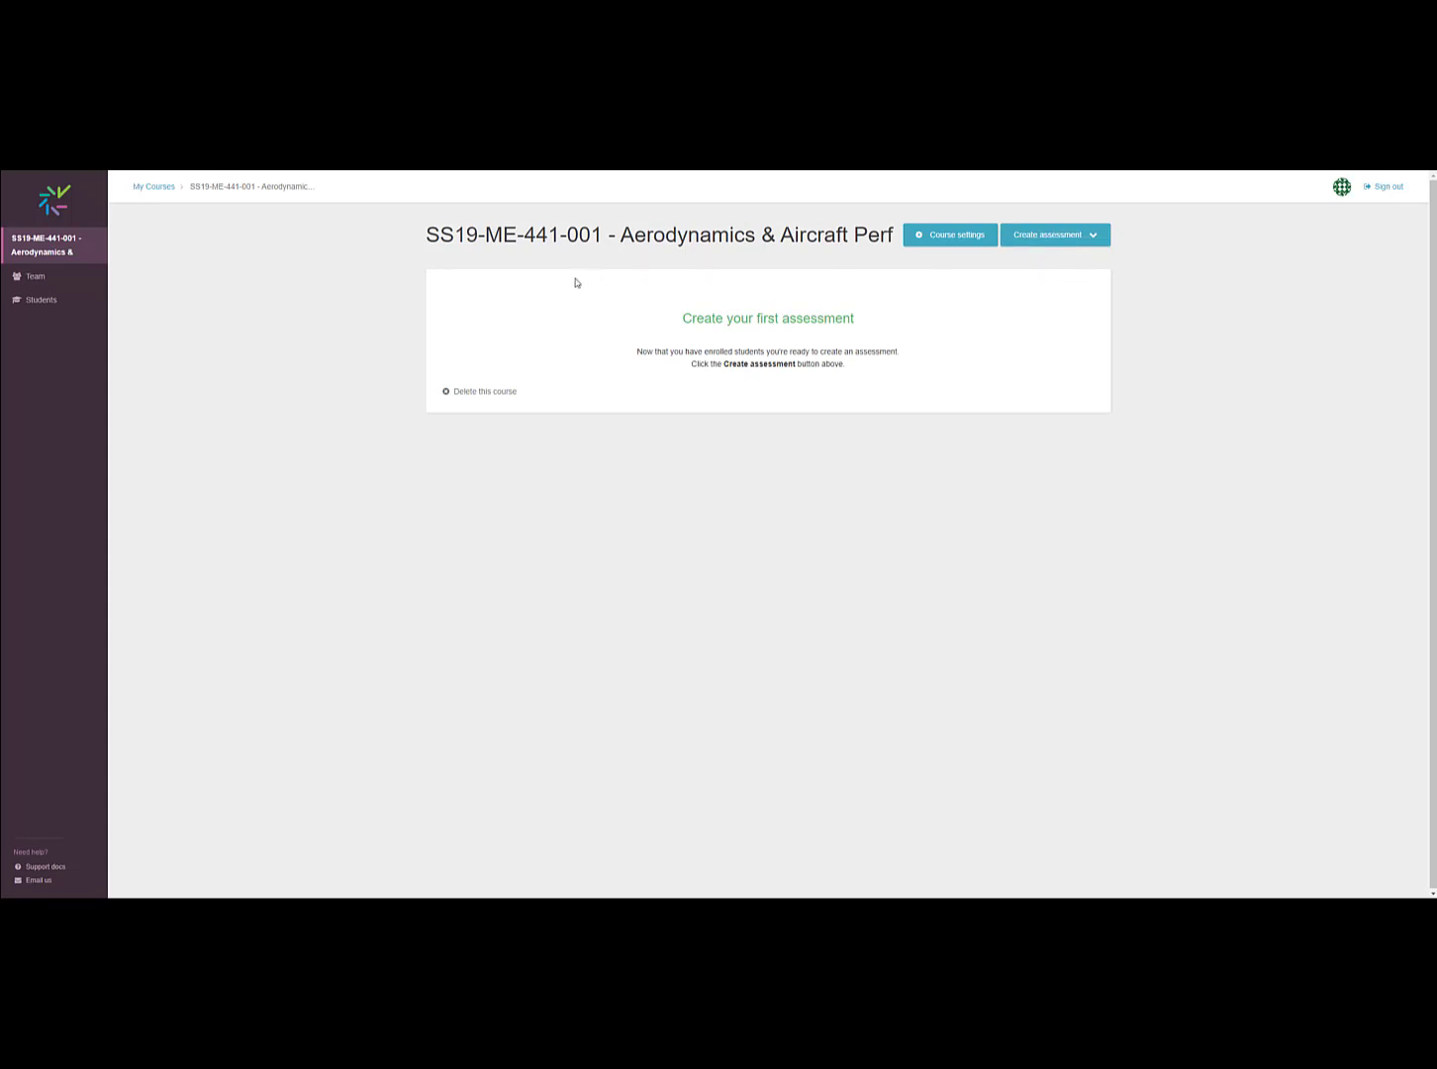
left_click(153, 189)
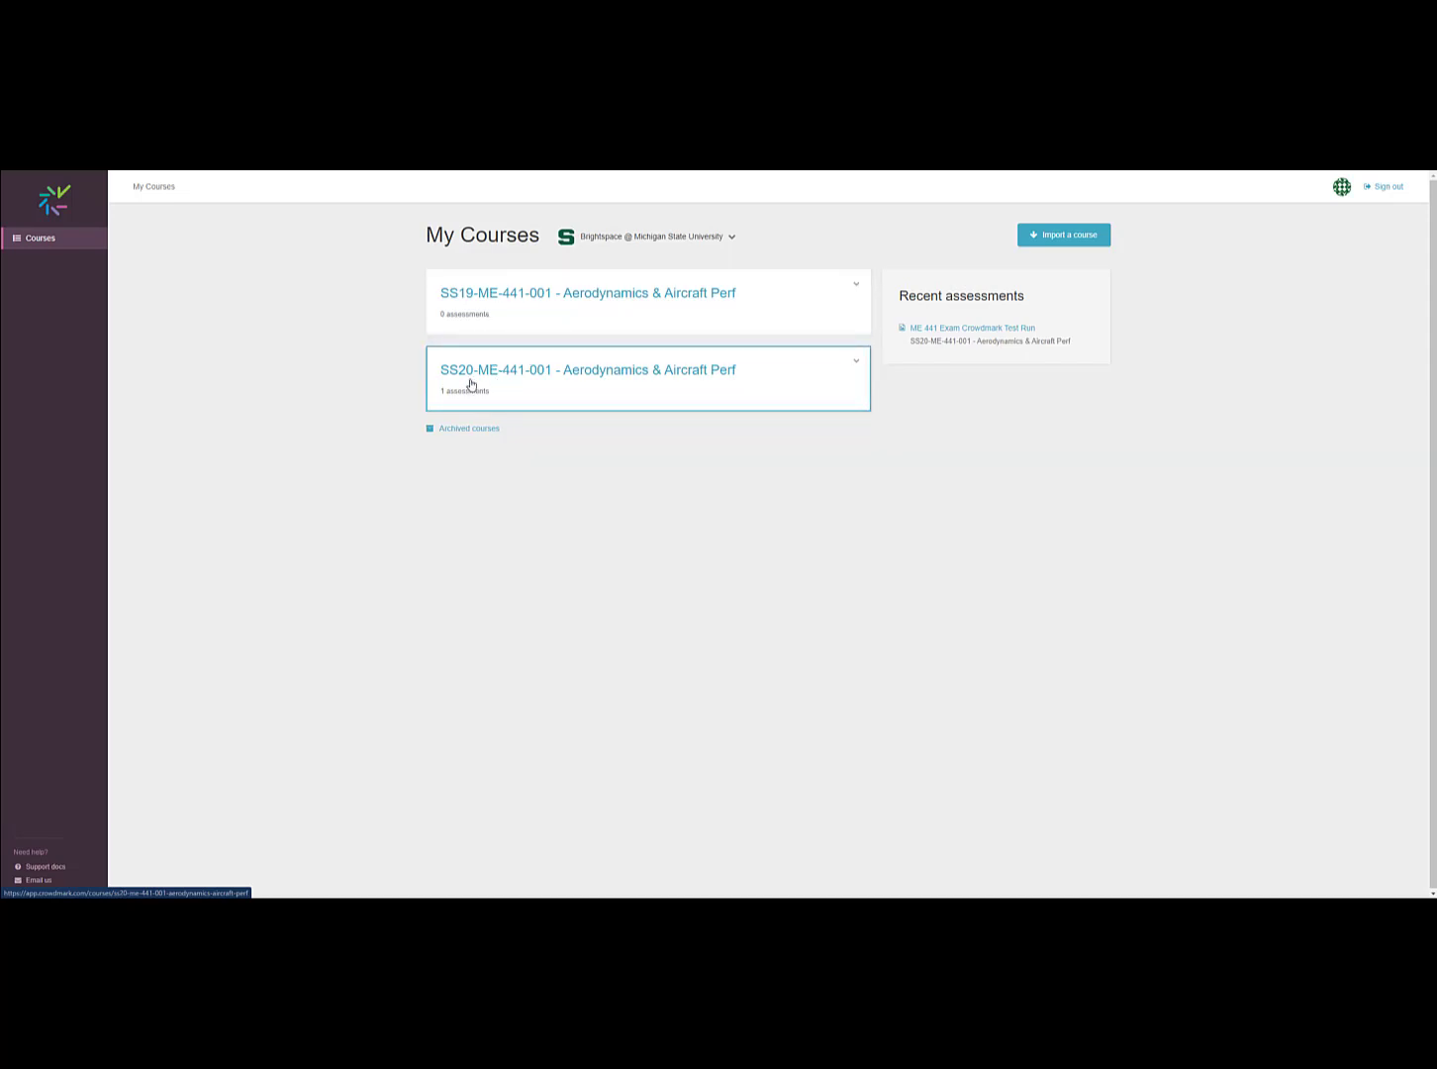
left_click(647, 374)
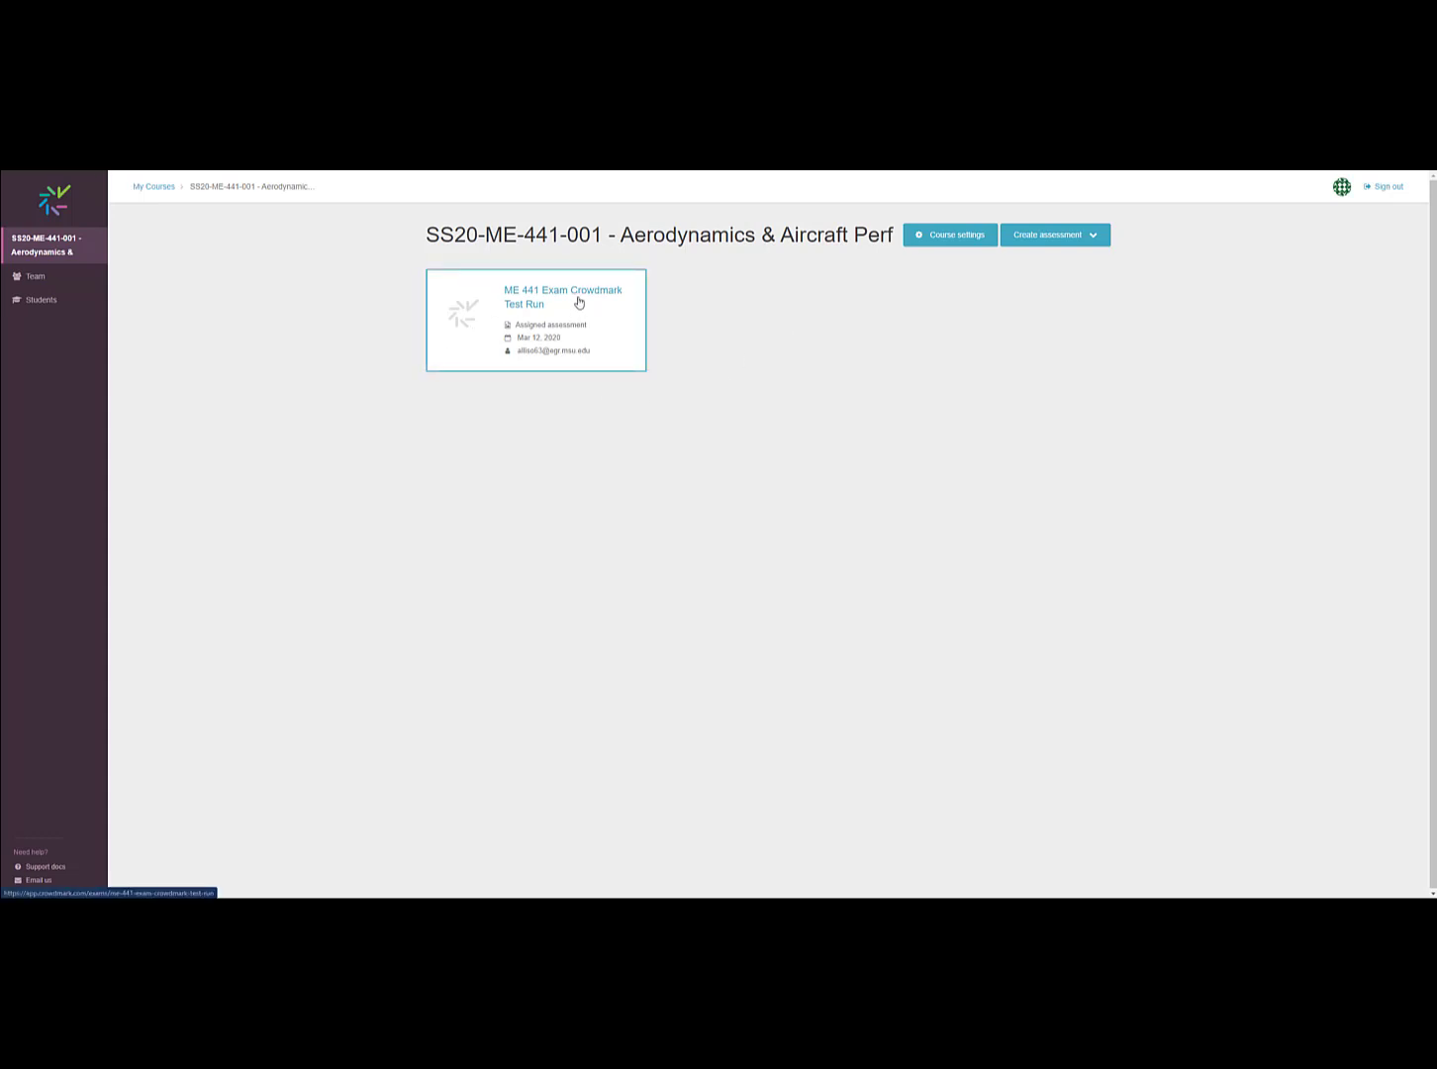
- Create an assessment named "Test Run" for all enrolled students and all team members
left_click(1046, 238)
left_click(1052, 268)
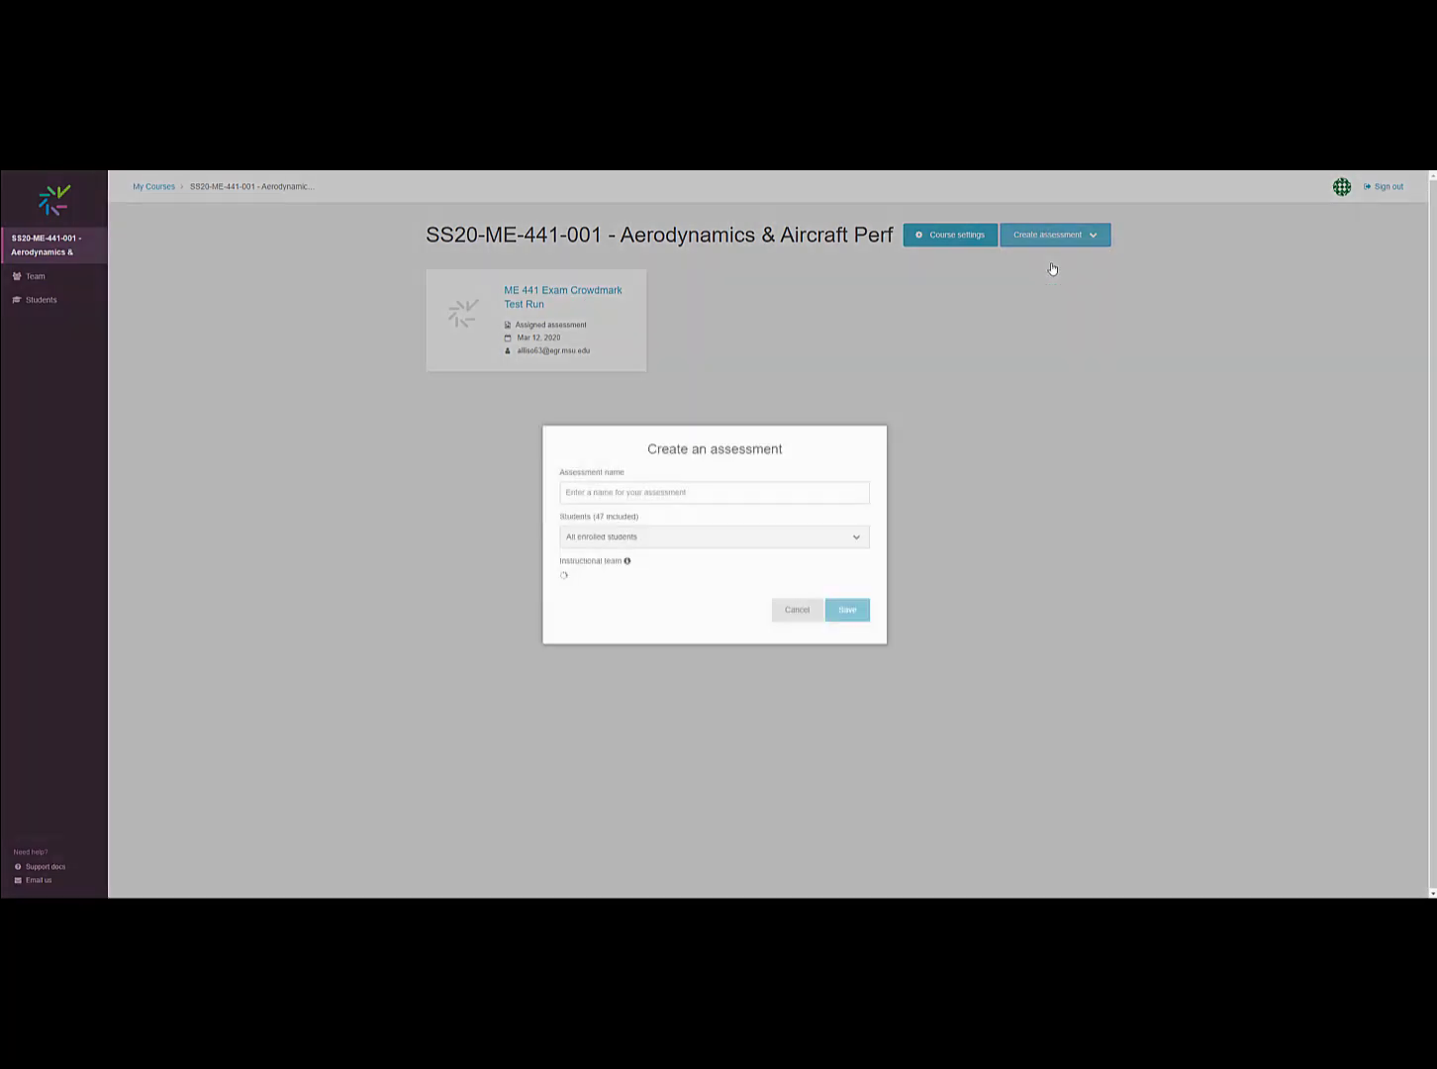
left_click(690, 483)
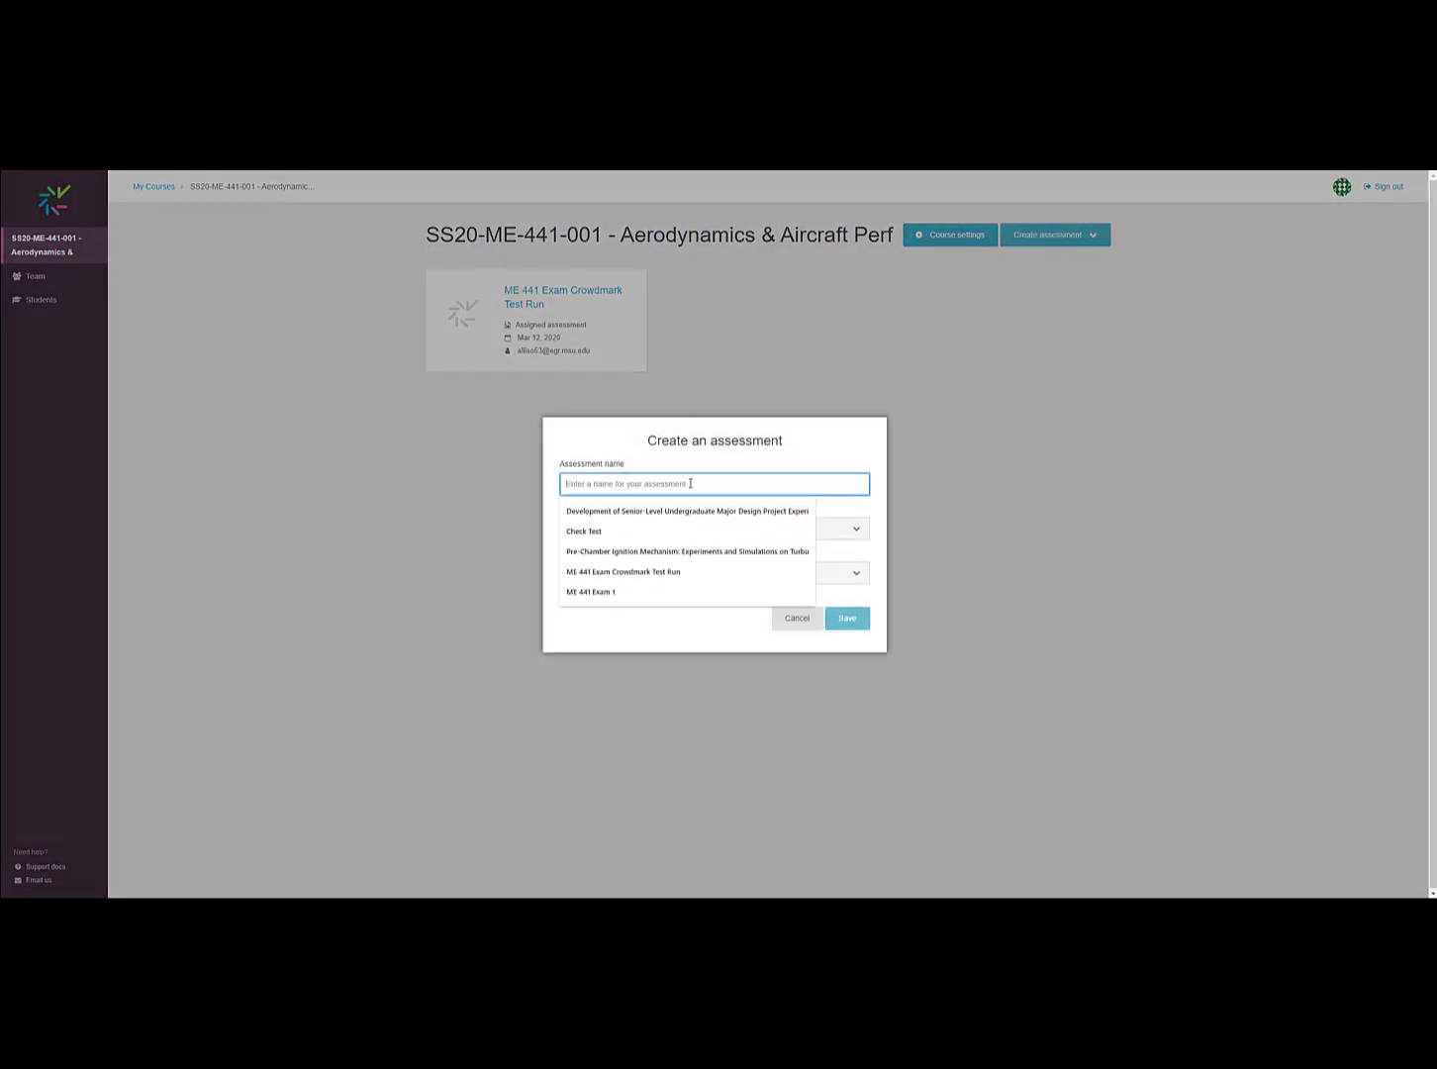
type("Tesrt")
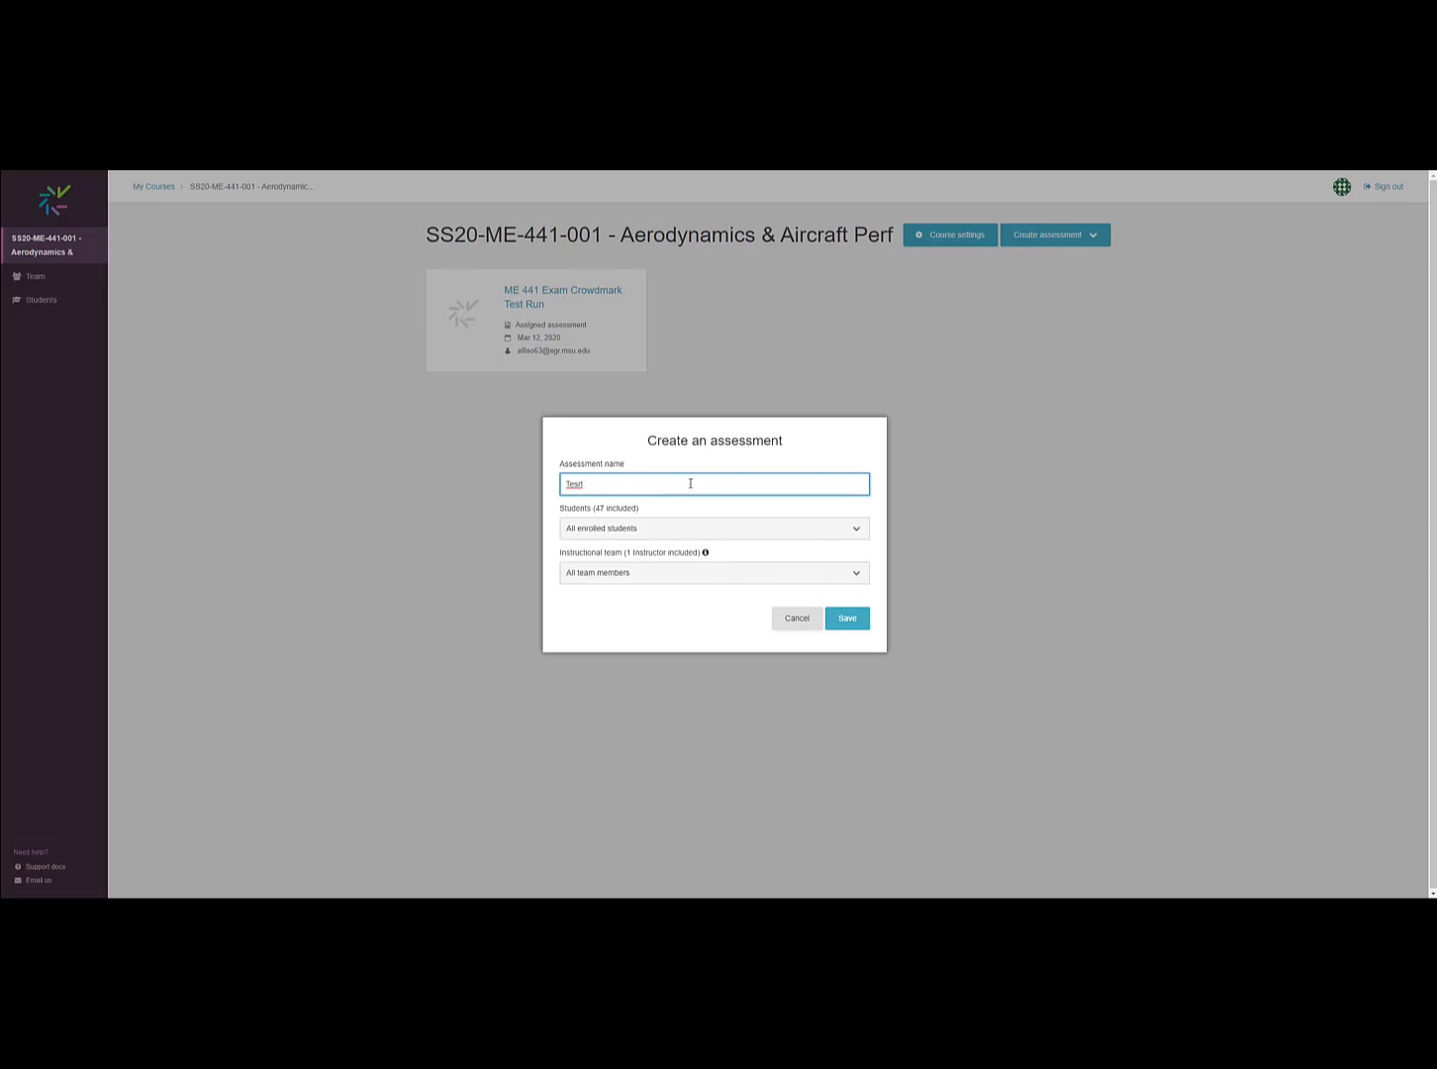
key("BackSpace")
key("BackSpace")
type("t Run")
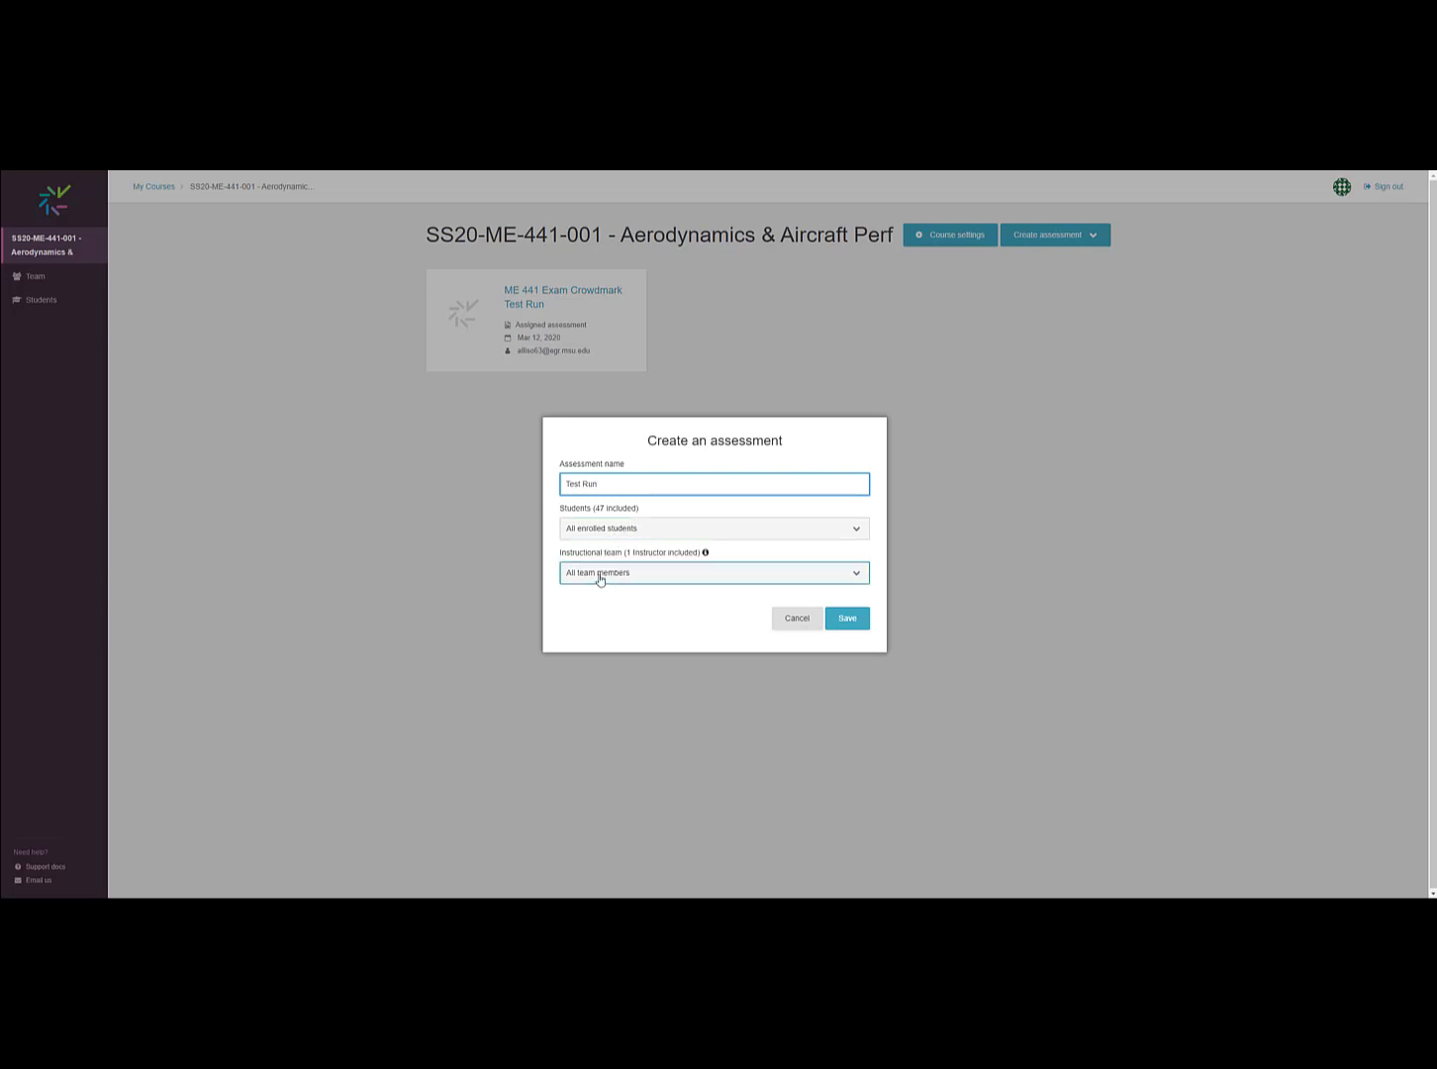
left_click(847, 618)
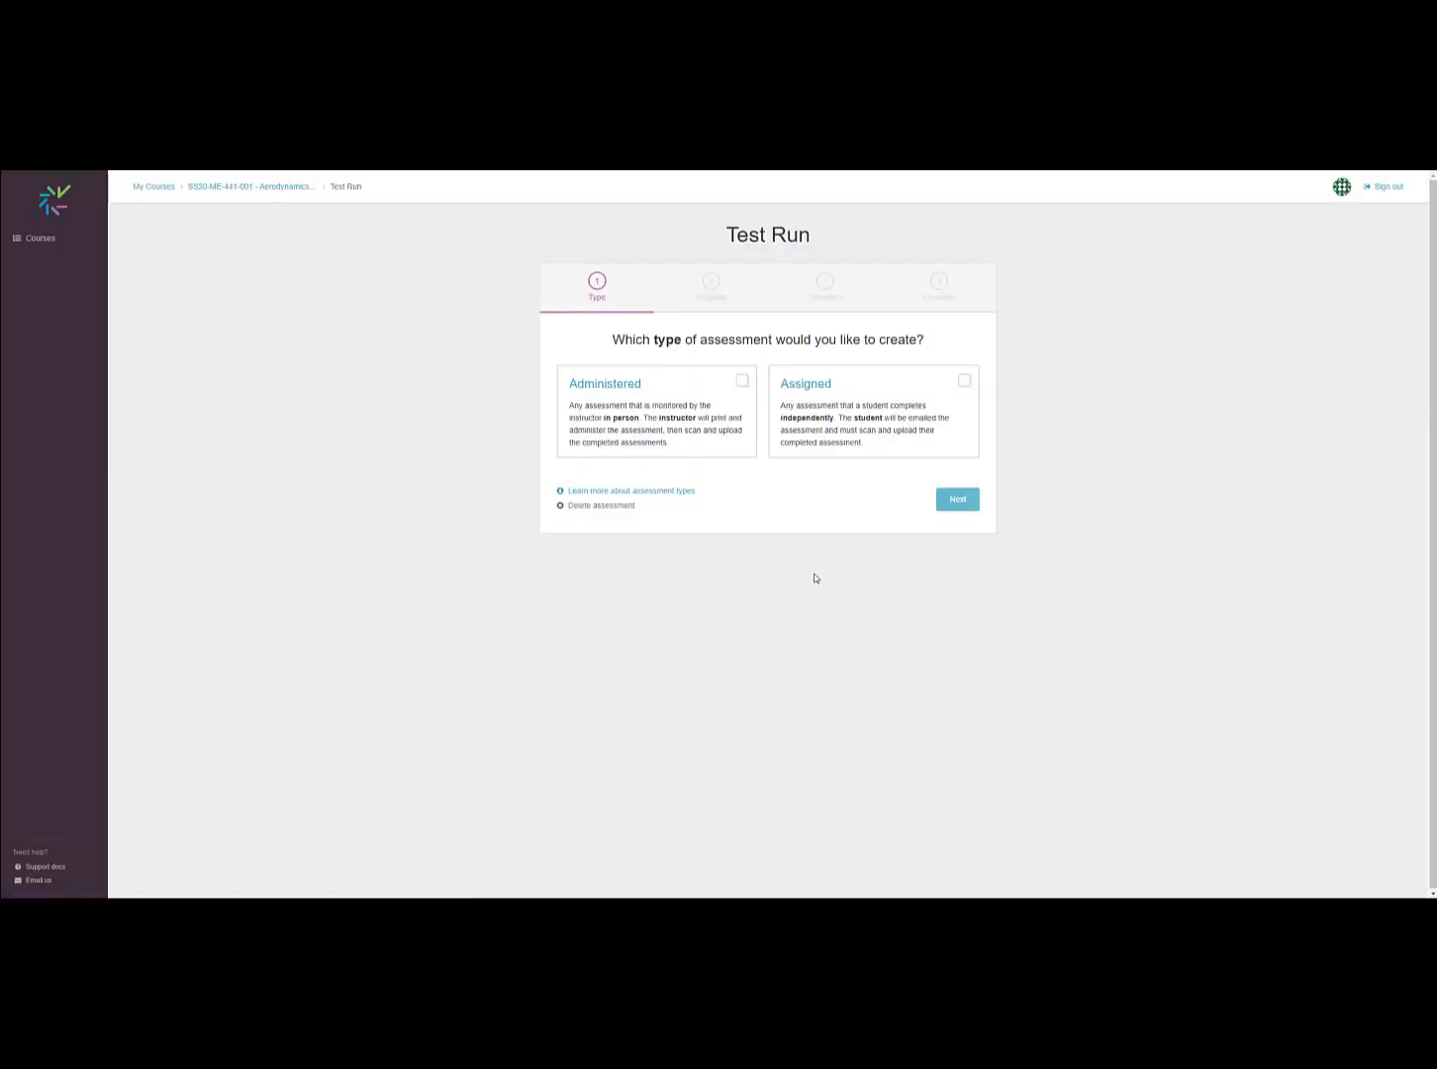
- Choose Assigned as the assessment type and continue to the details
left_click(642, 444)
left_click(862, 413)
left_click(964, 502)
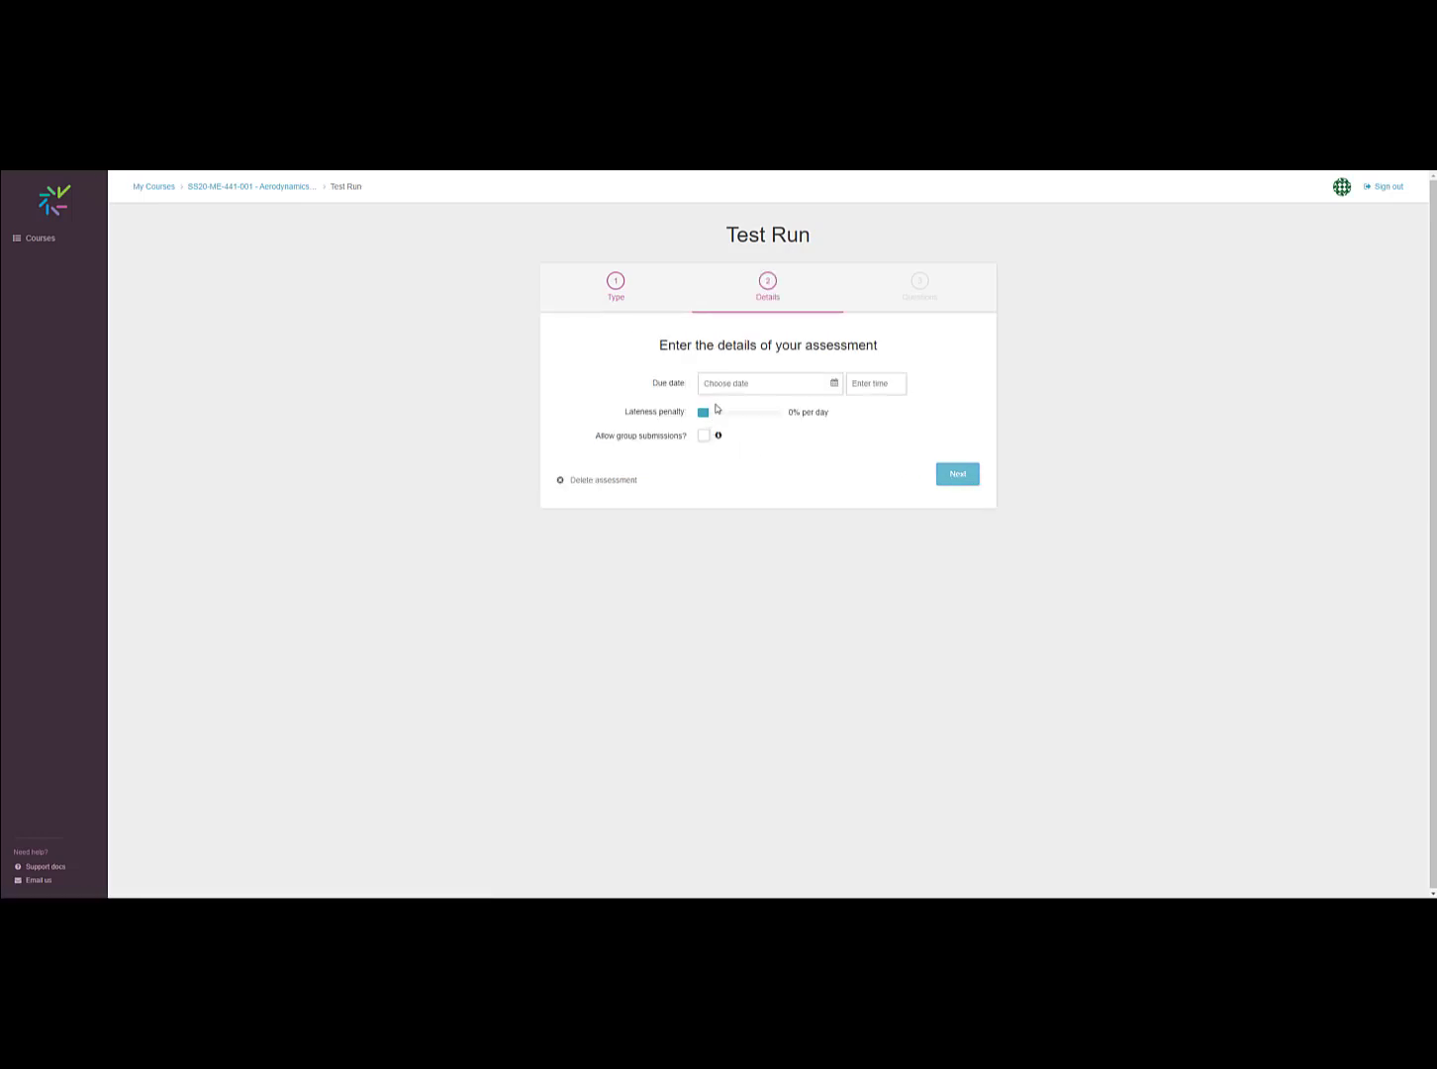
- Set the due date to March 16, 2020 at 01:00 pm with a 0% per day lateness penalty, and continue to the questions
left_click(745, 393)
left_click(767, 384)
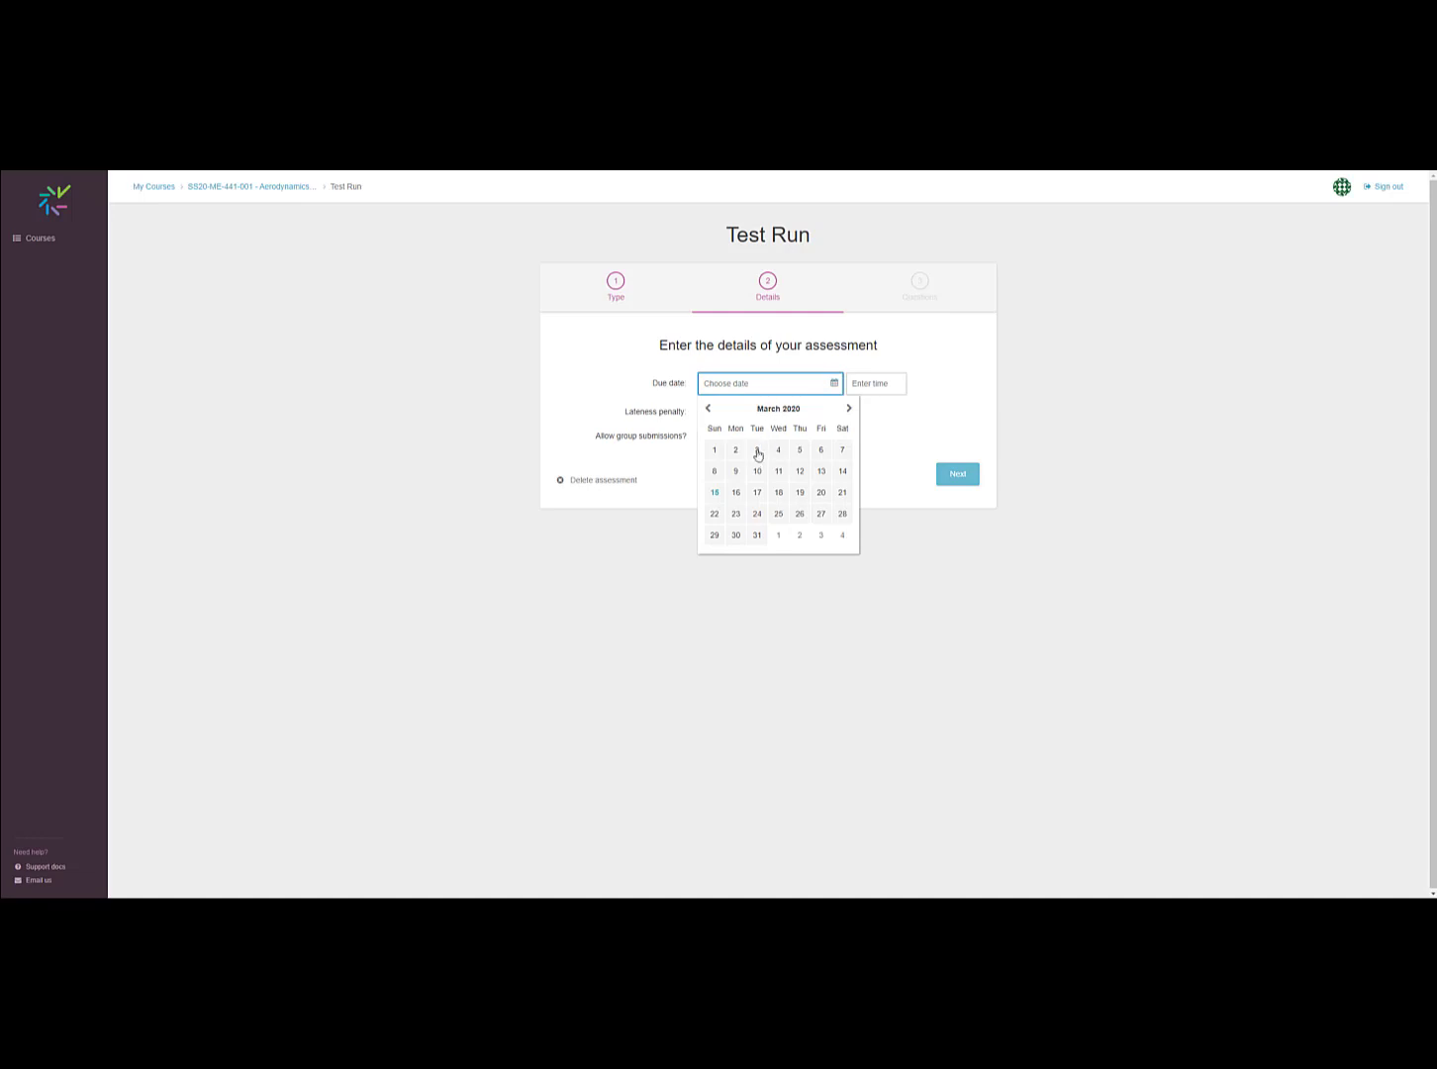
left_click(744, 491)
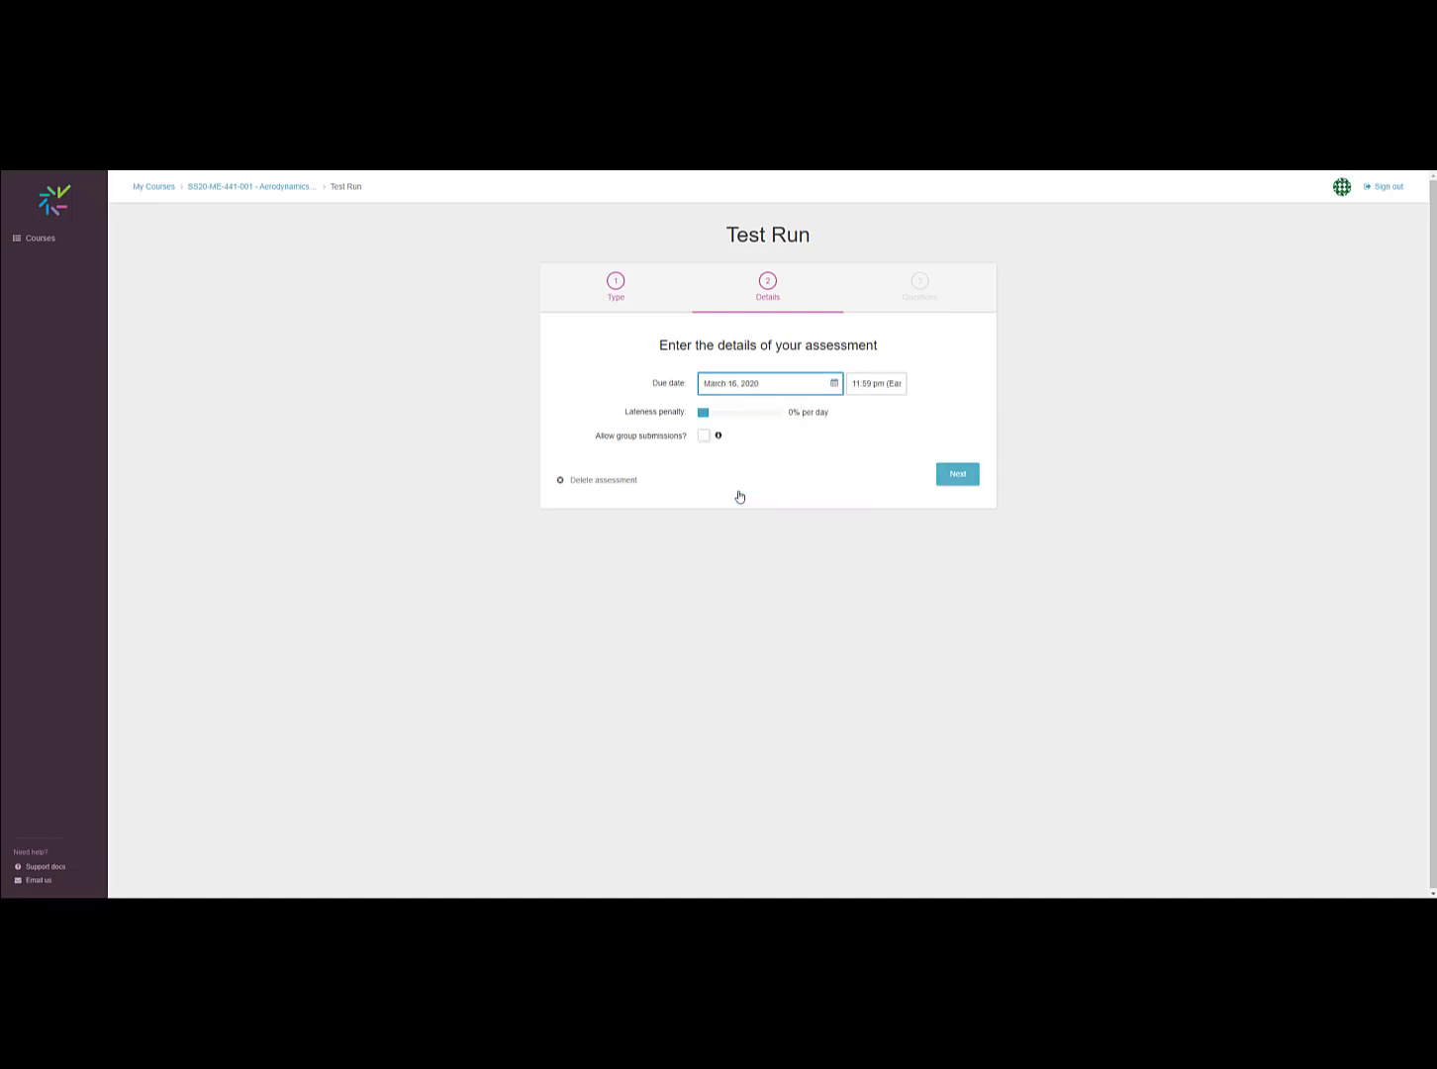
left_click(874, 386)
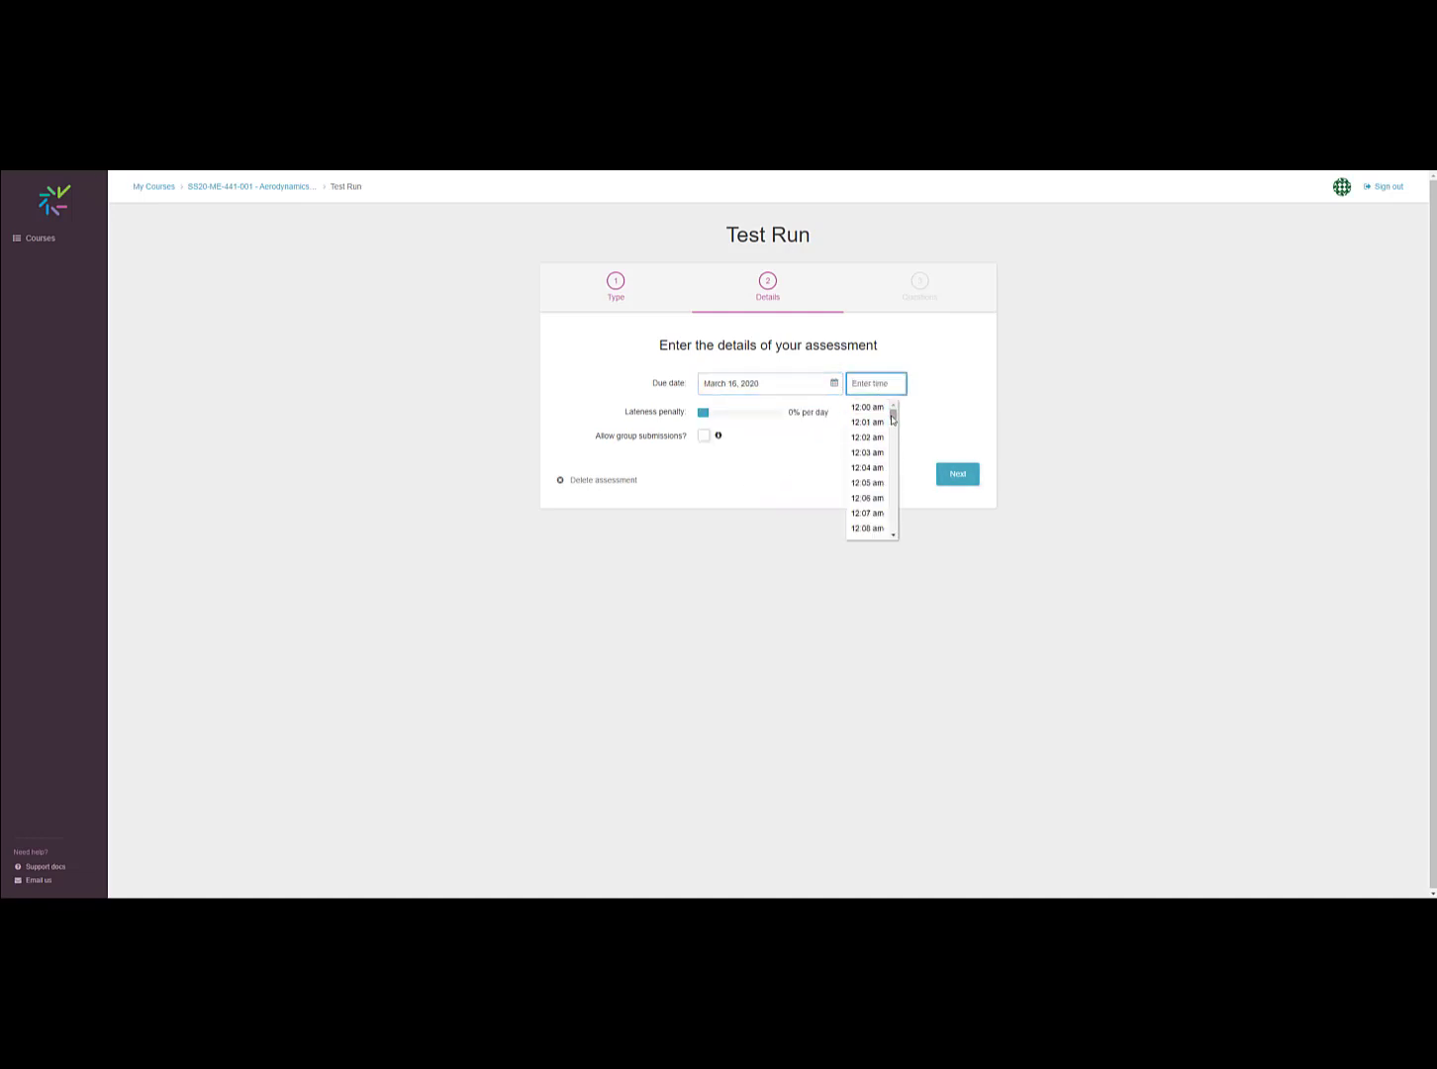
left_click_drag(892, 413, 899, 481)
scroll(869, 442, "up", 1)
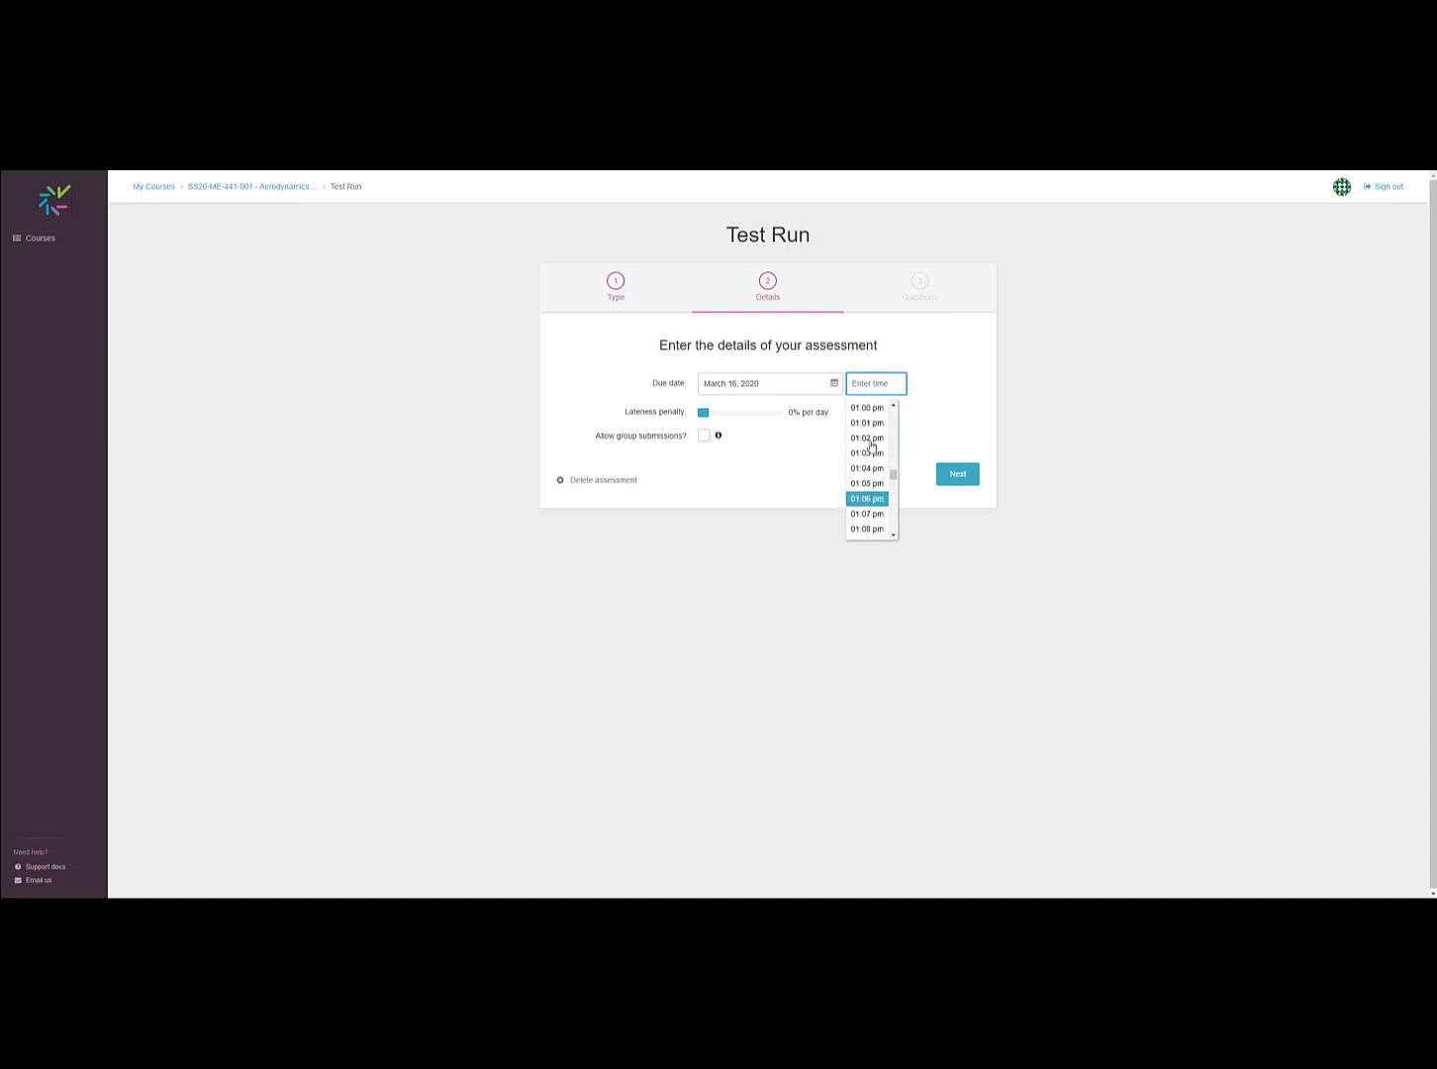
left_click(869, 407)
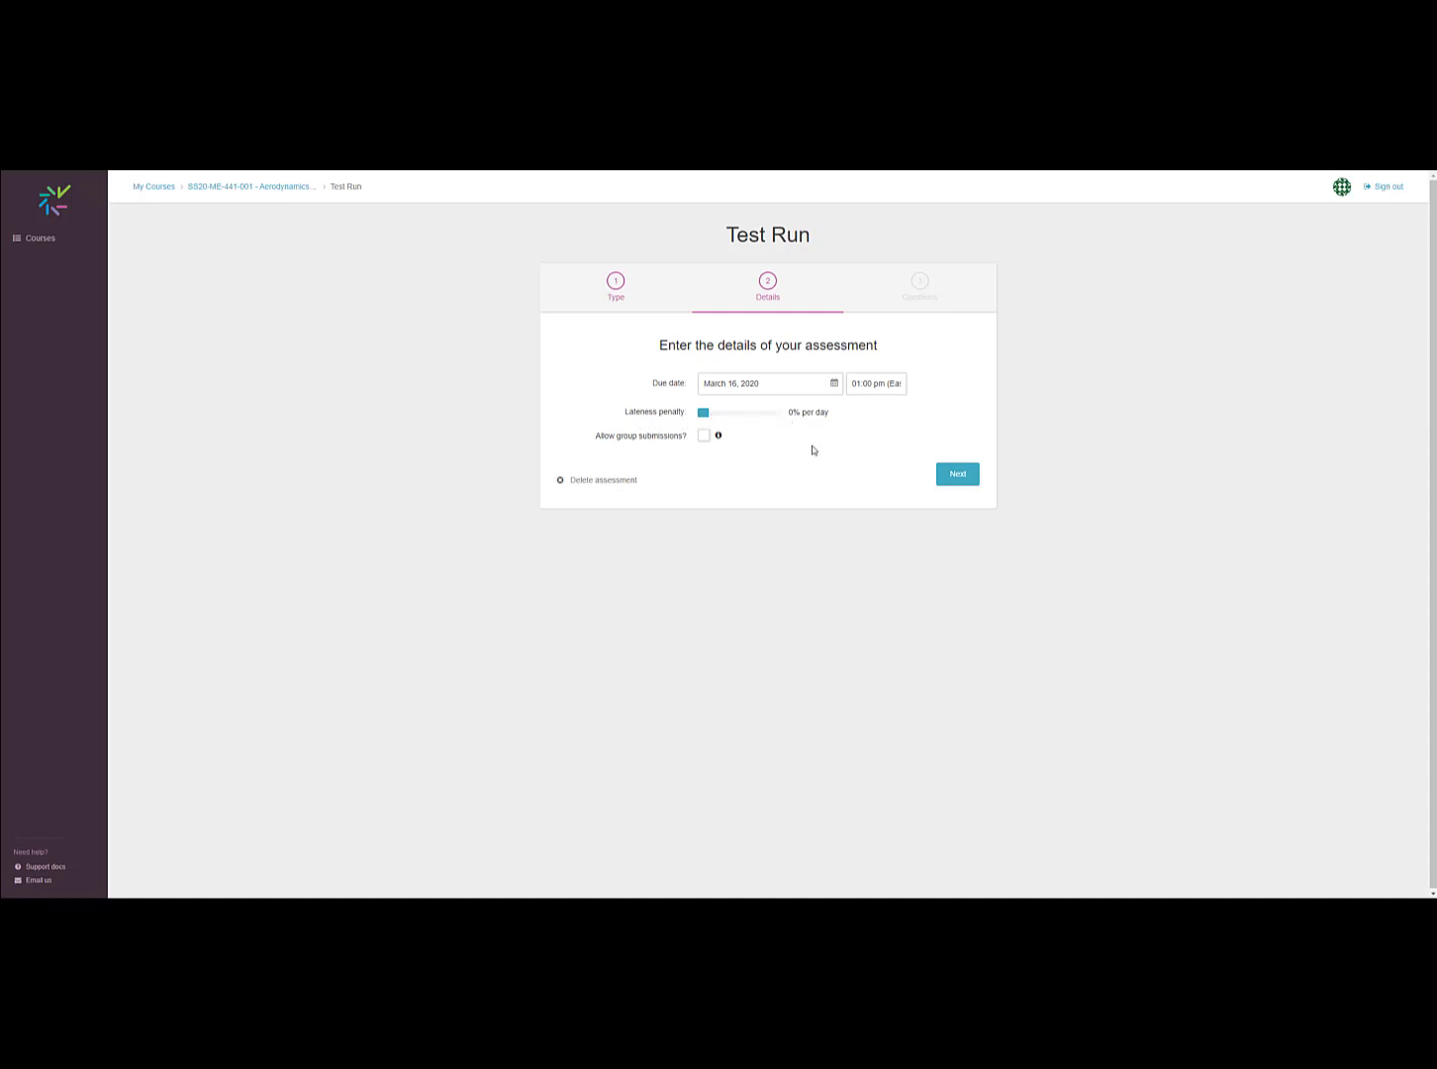
mouse_move(704, 413)
left_mouse_down()
mouse_move(721, 418)
mouse_move(698, 417)
left_mouse_up()
left_click(940, 475)
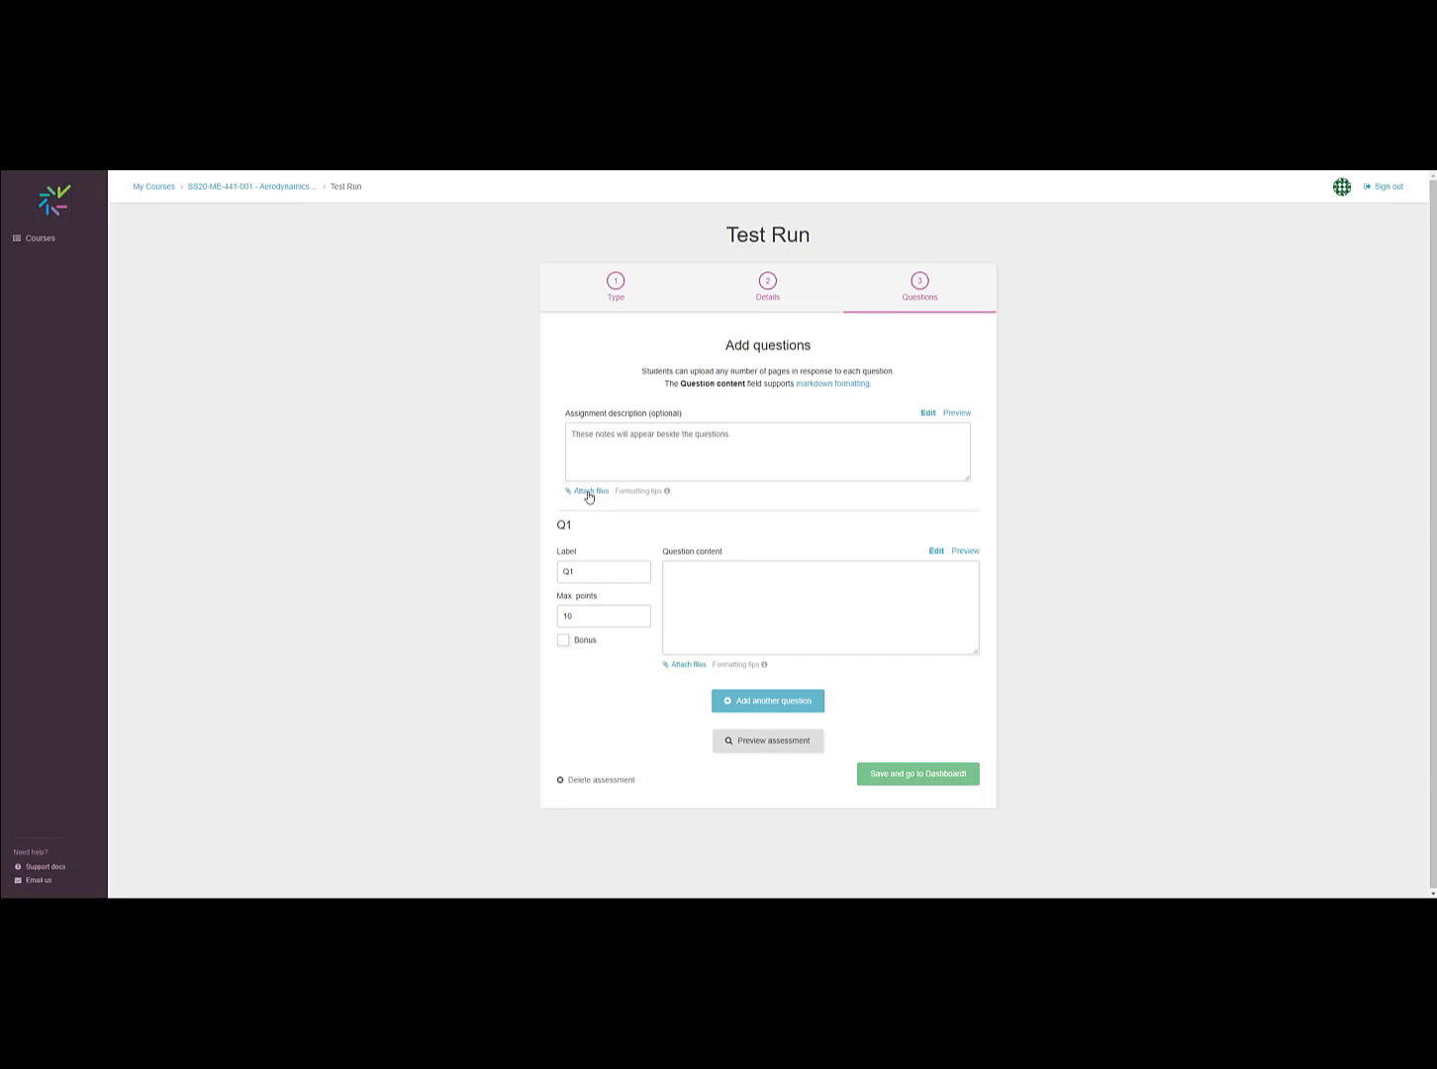
- Attach ME 441 Exam 1 Crowdmark Practice.pdf to the assignment description and preview the description
left_click(688, 580)
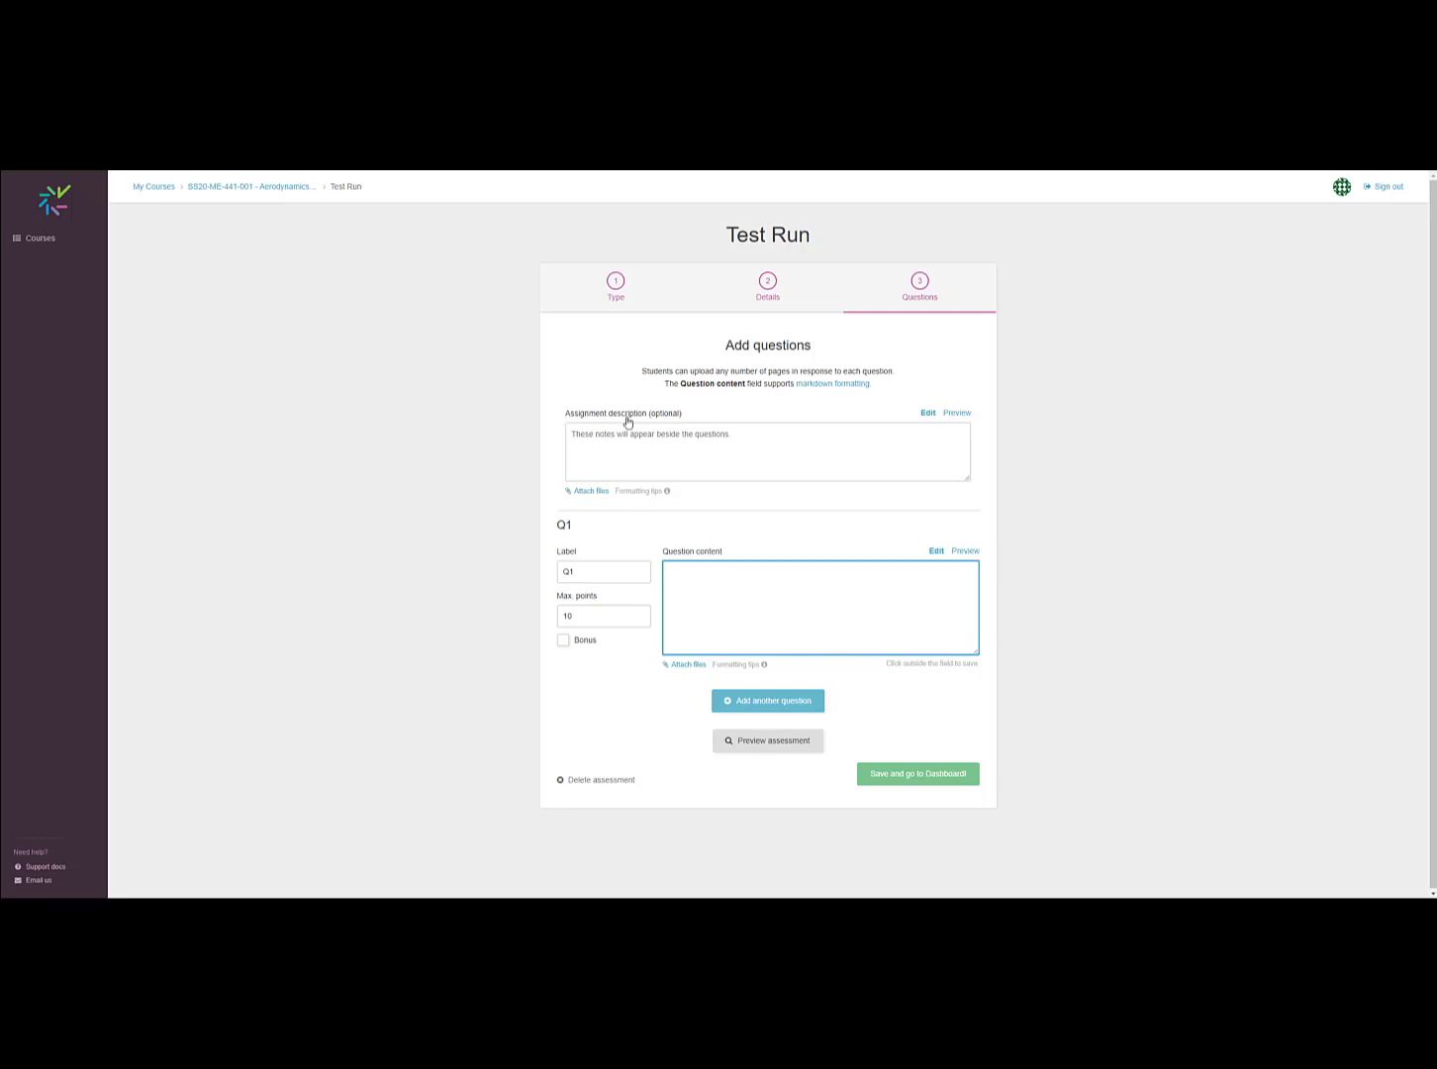
left_click(591, 491)
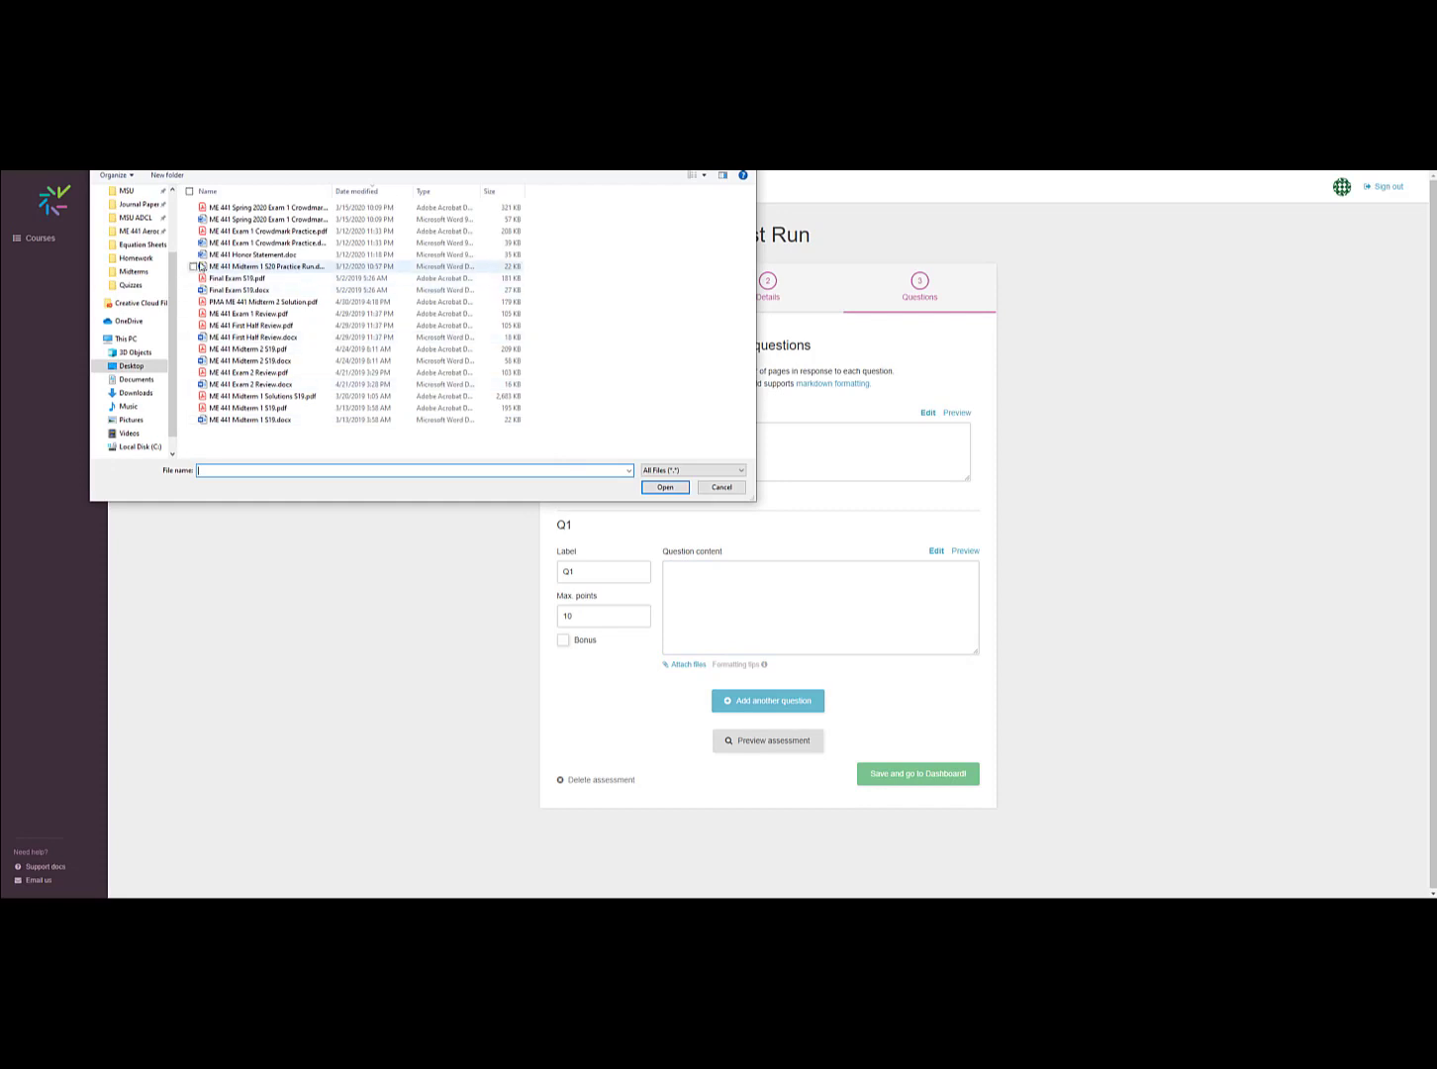
left_click(250, 232)
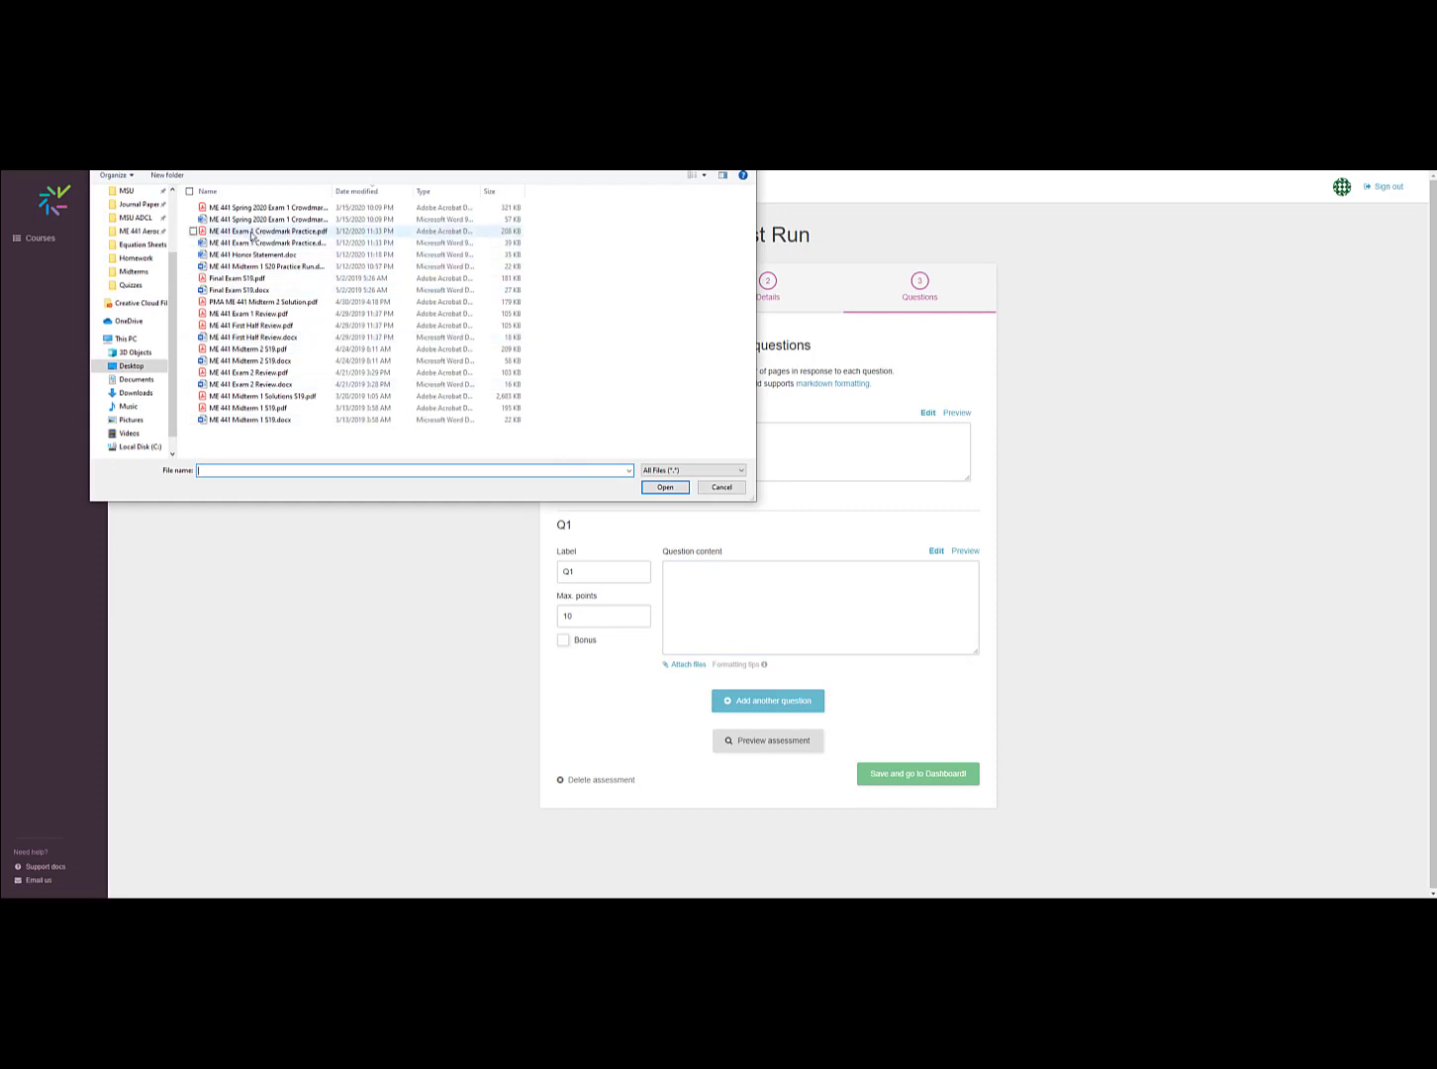
double_click(251, 233)
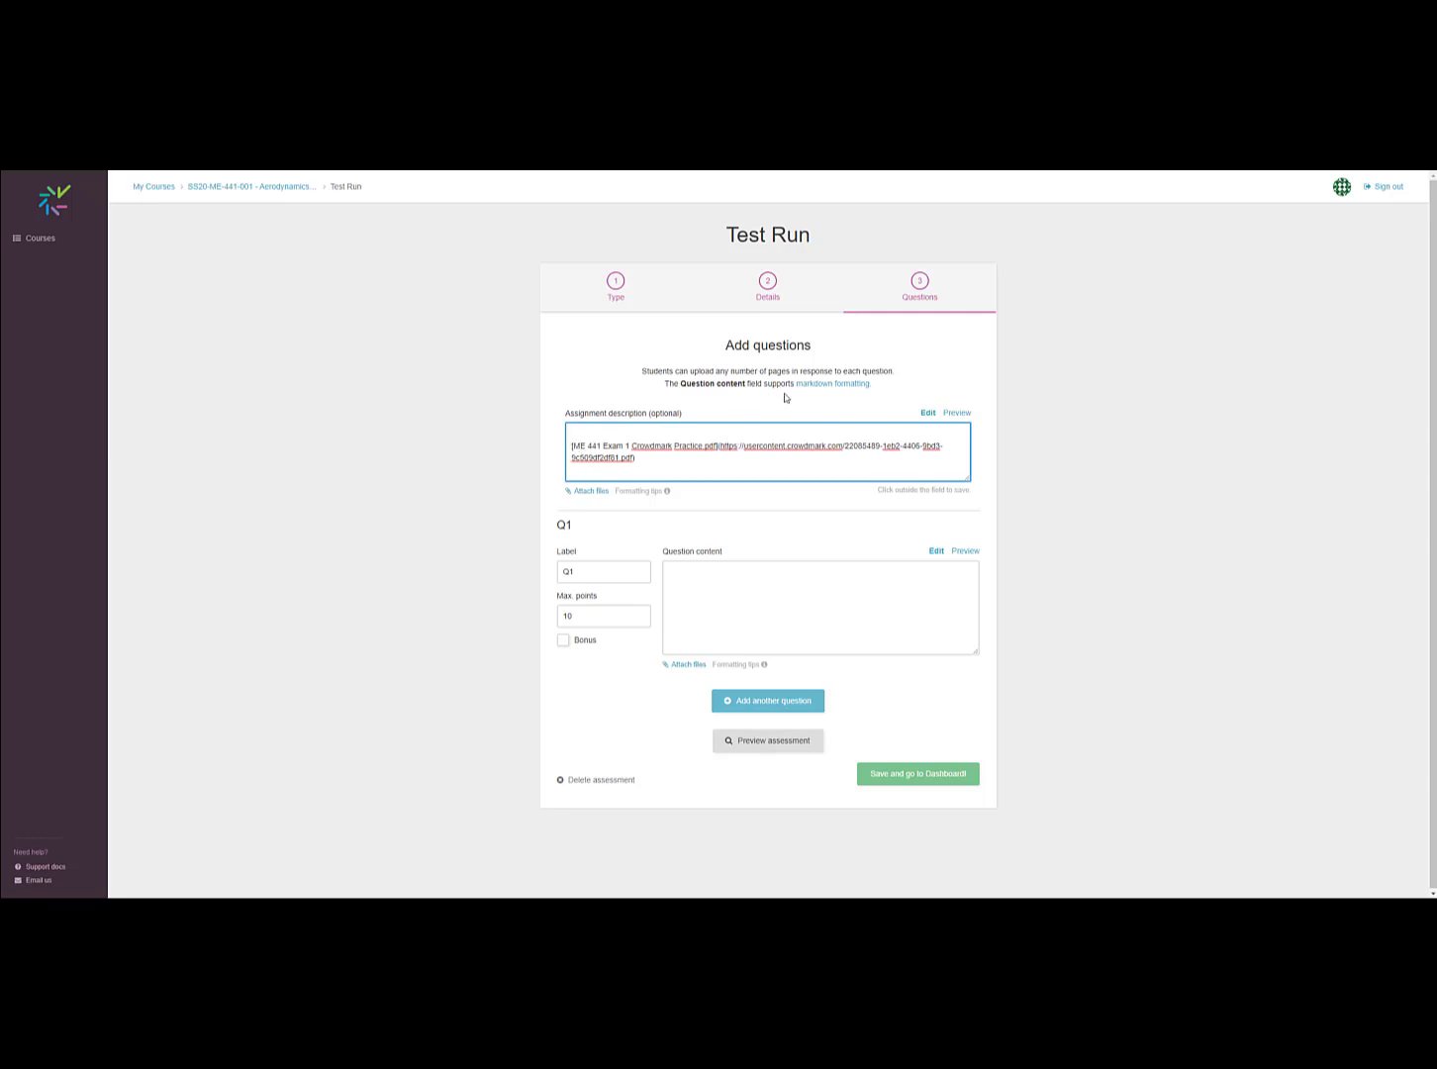
key("Return")
left_click(955, 414)
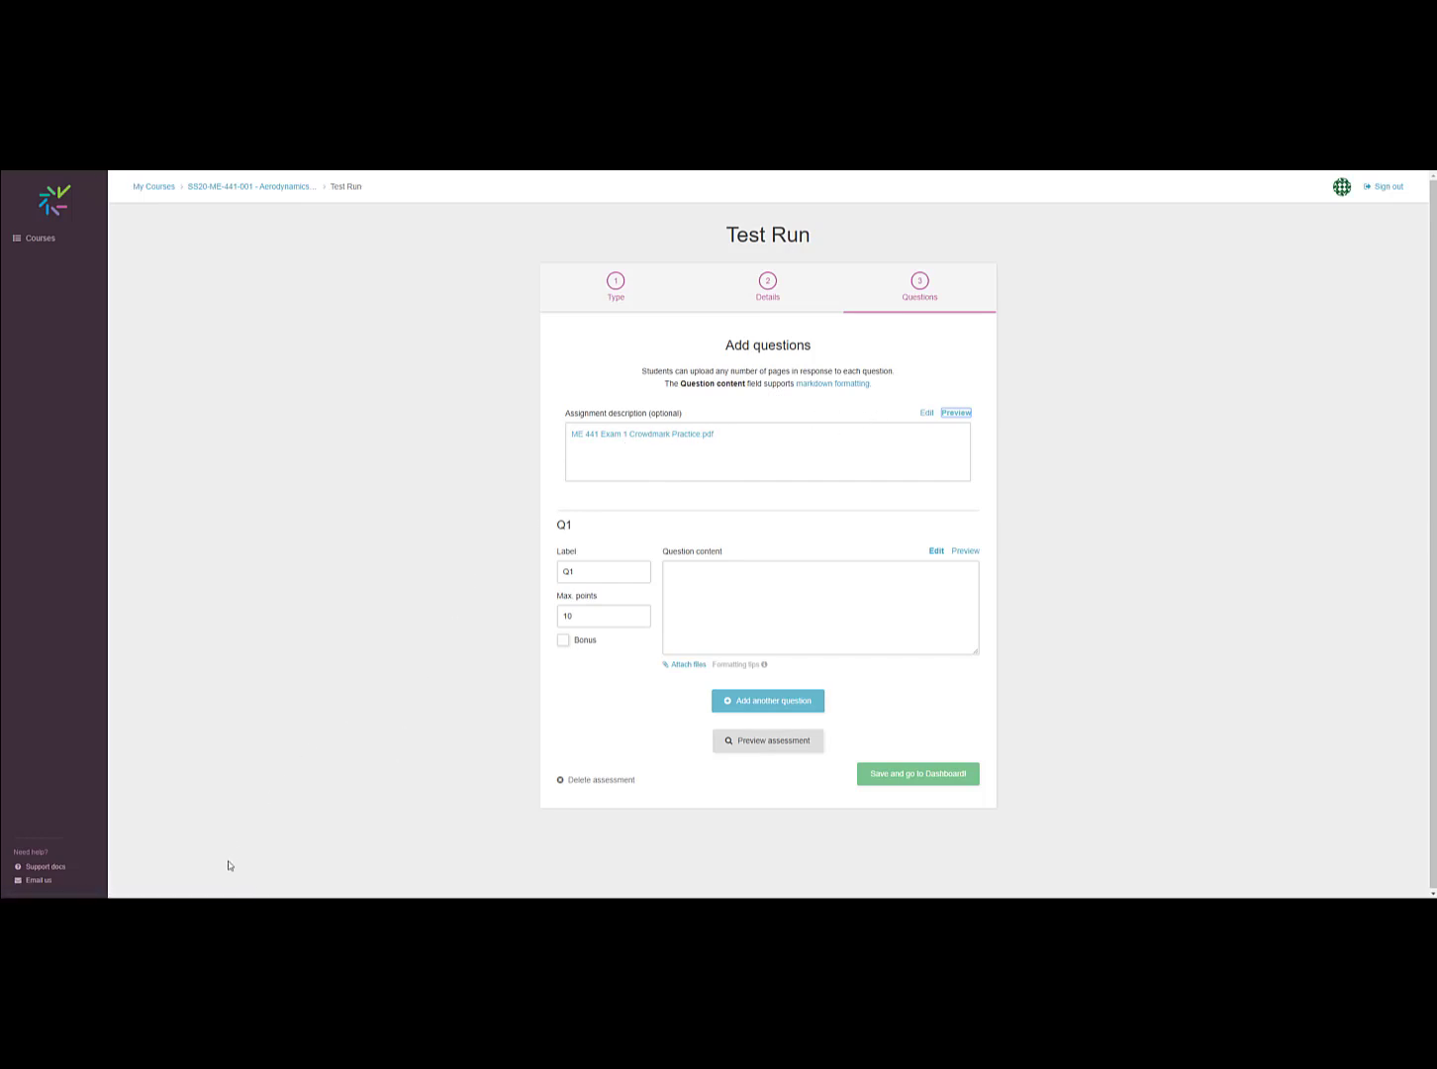
- Switch to the ME 441 Exam 1 Crowdmark Practice document in the PDF viewer and examine the honor pledge with its signature and date lines
left_click(209, 909)
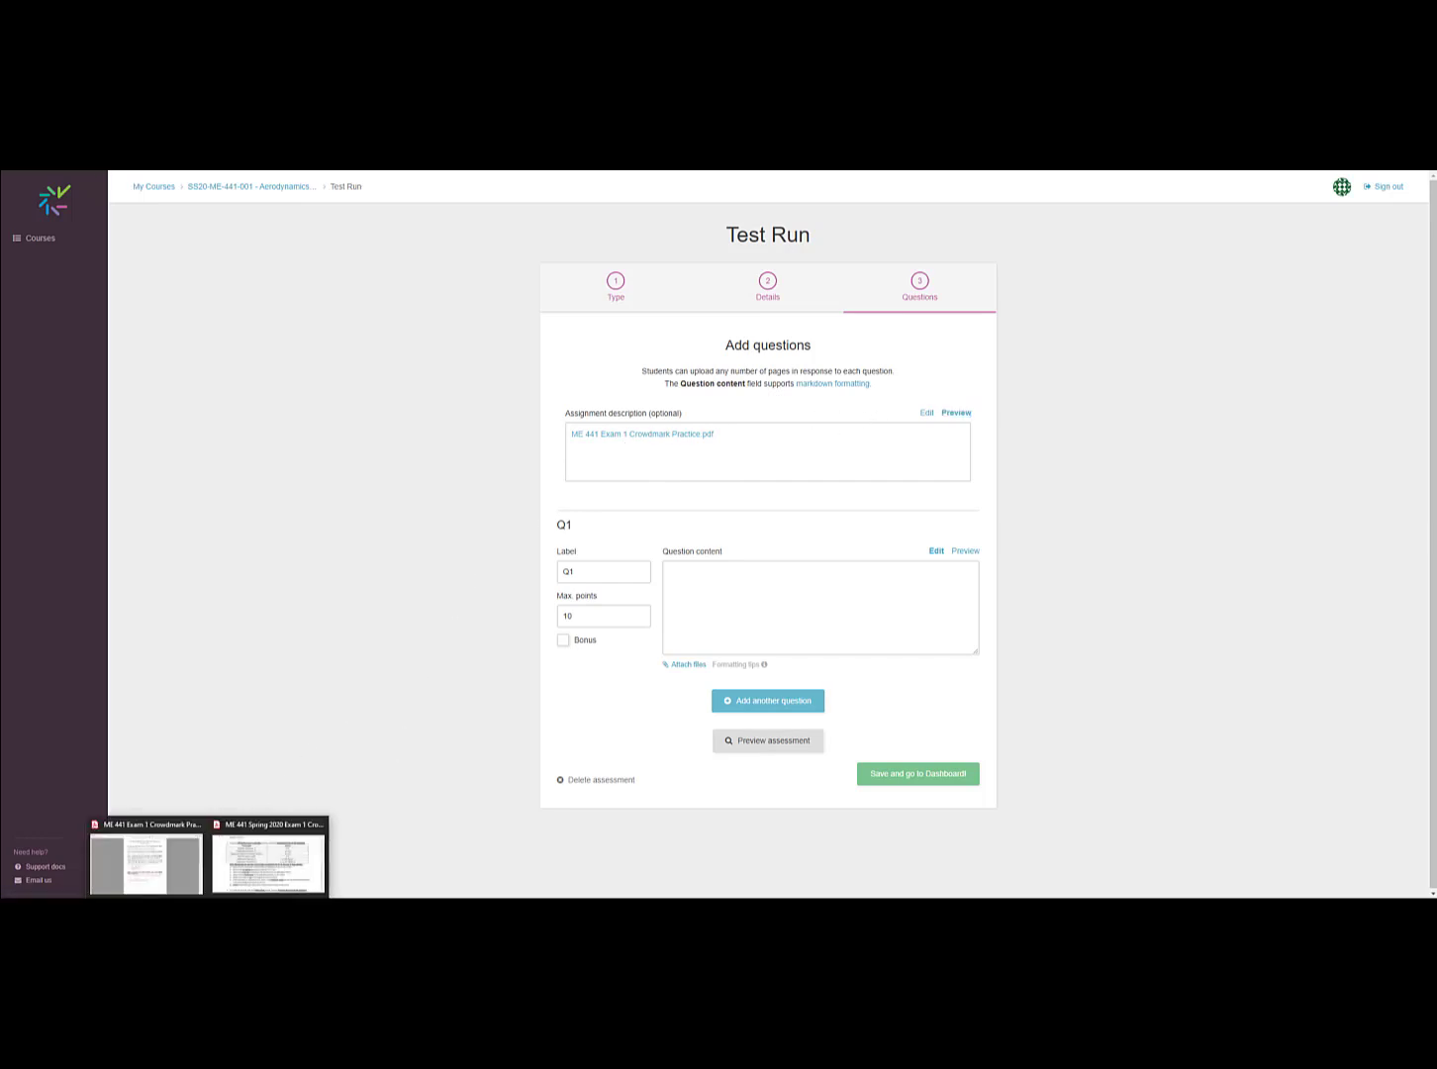
left_click(164, 874)
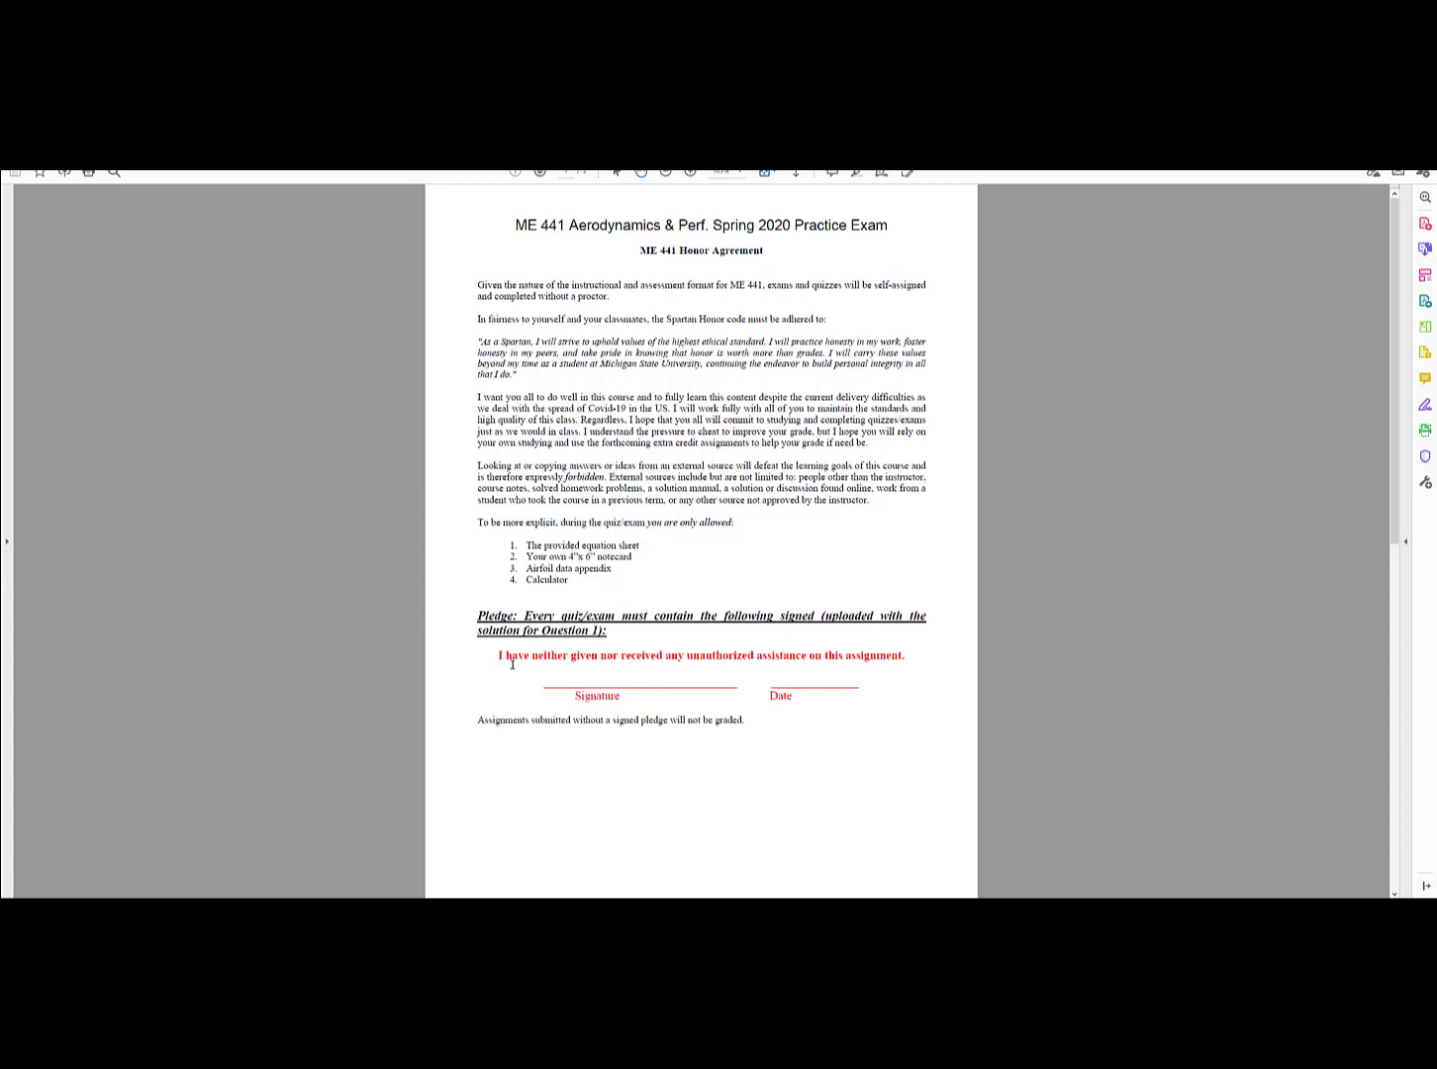
mouse_move(505, 659)
left_mouse_down()
mouse_move(752, 658)
mouse_move(863, 681)
left_mouse_up()
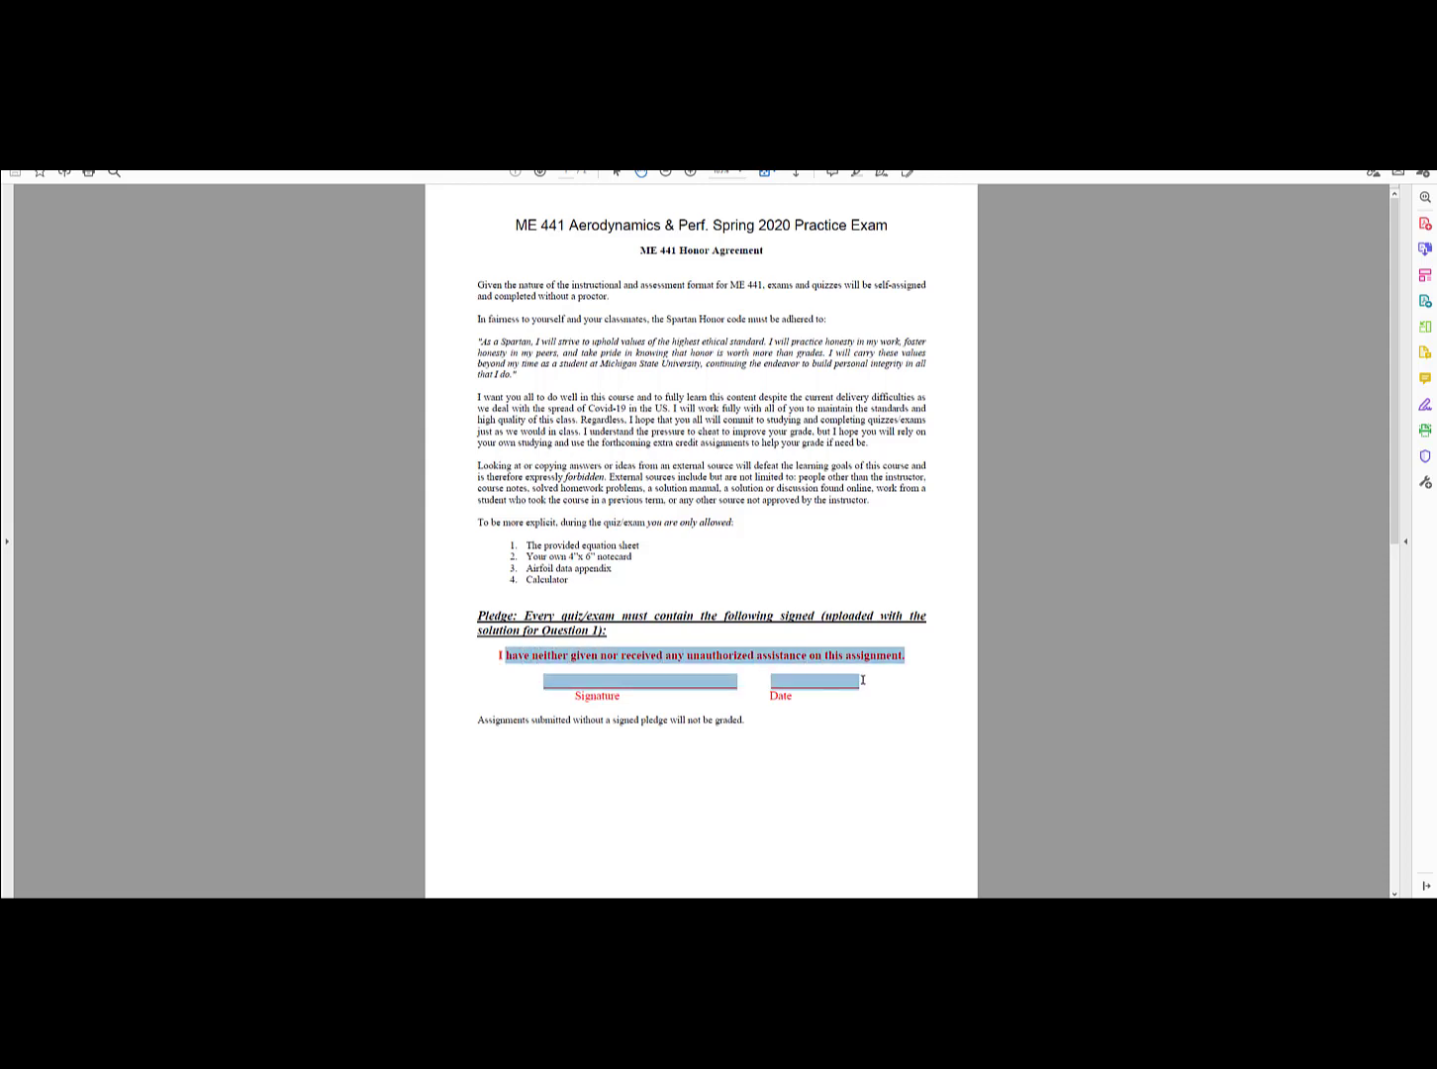
left_click(883, 696)
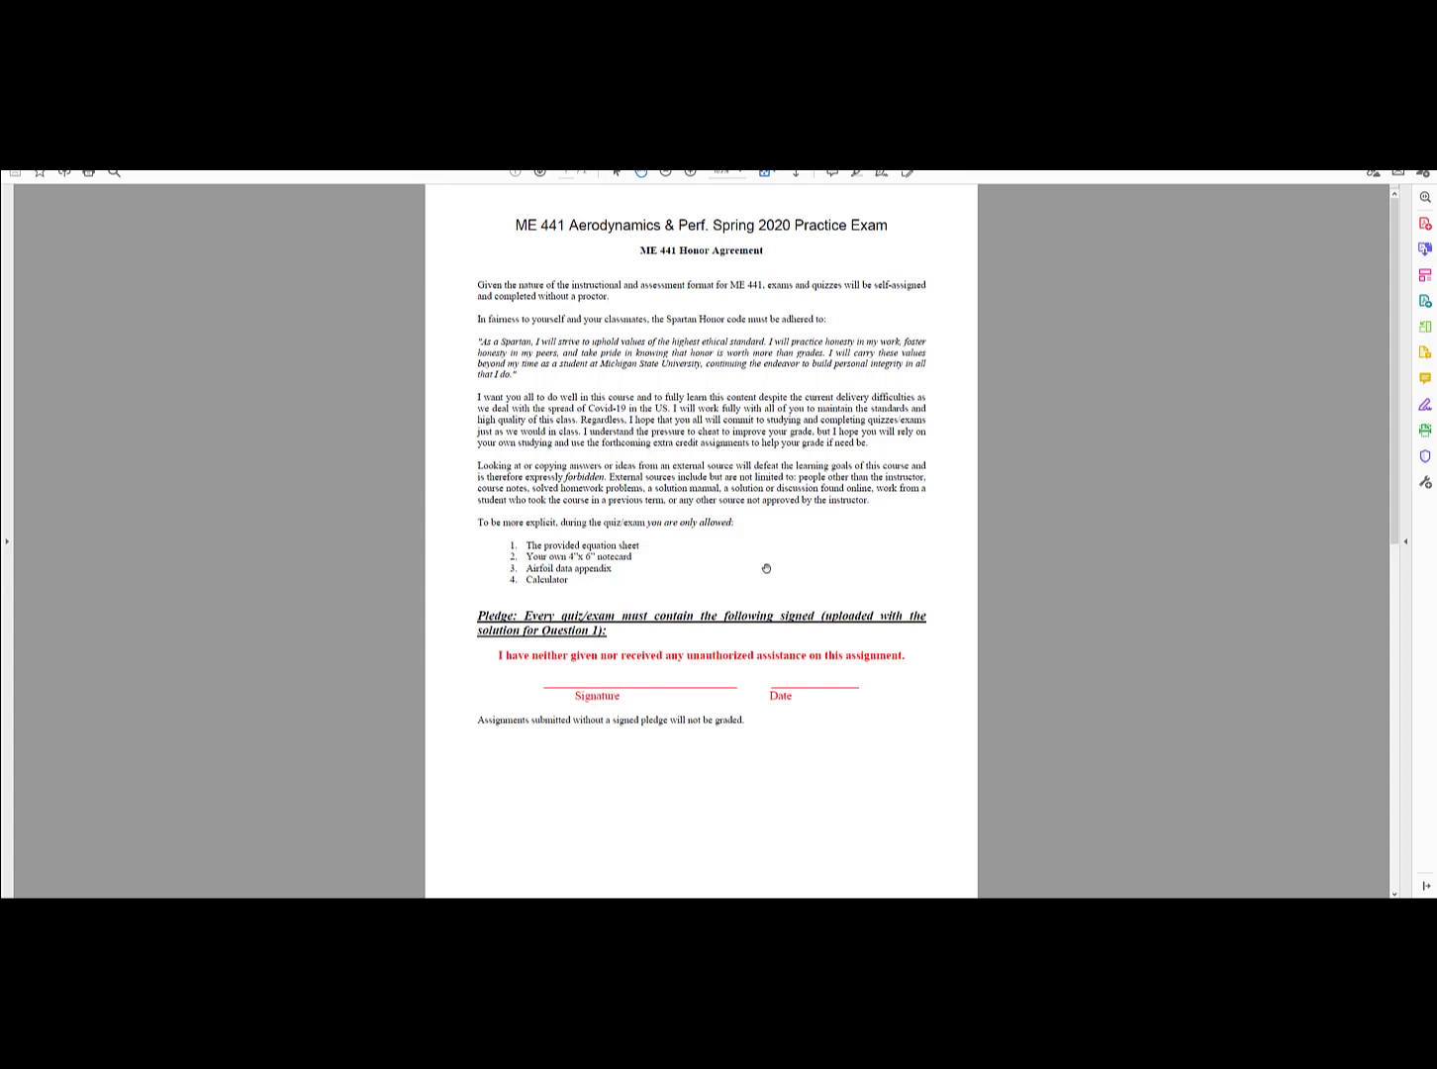
- Examine the question page of the practice exam, including the 5-point extra credit question
scroll(769, 579, "down", 2)
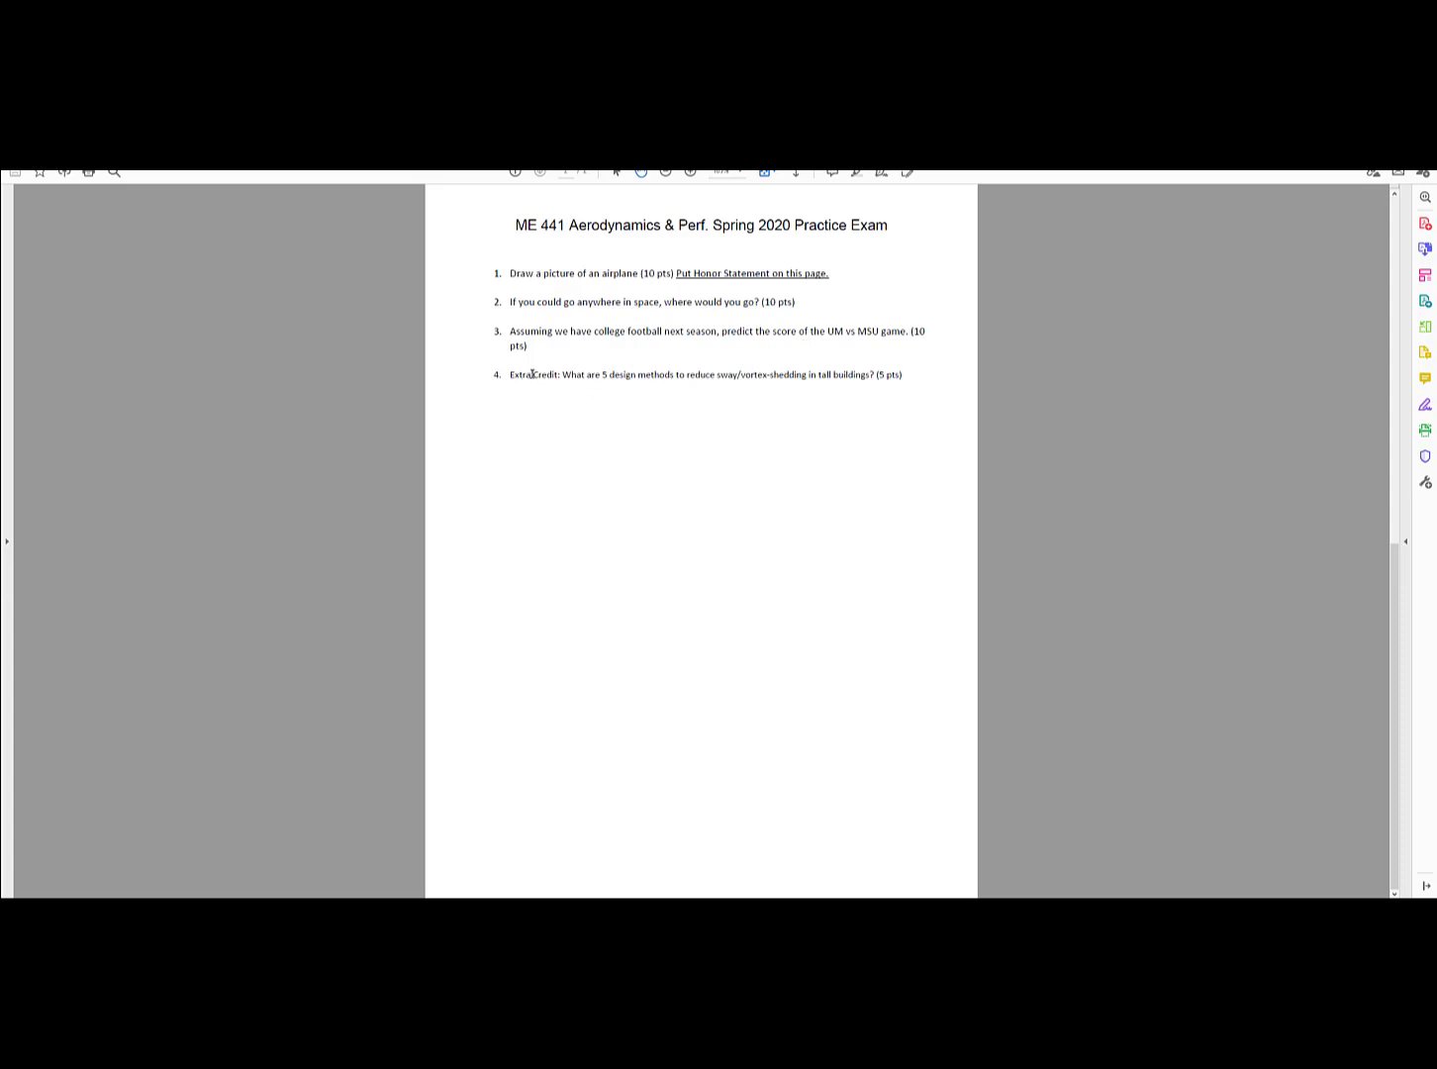
left_click_drag(532, 373, 905, 371)
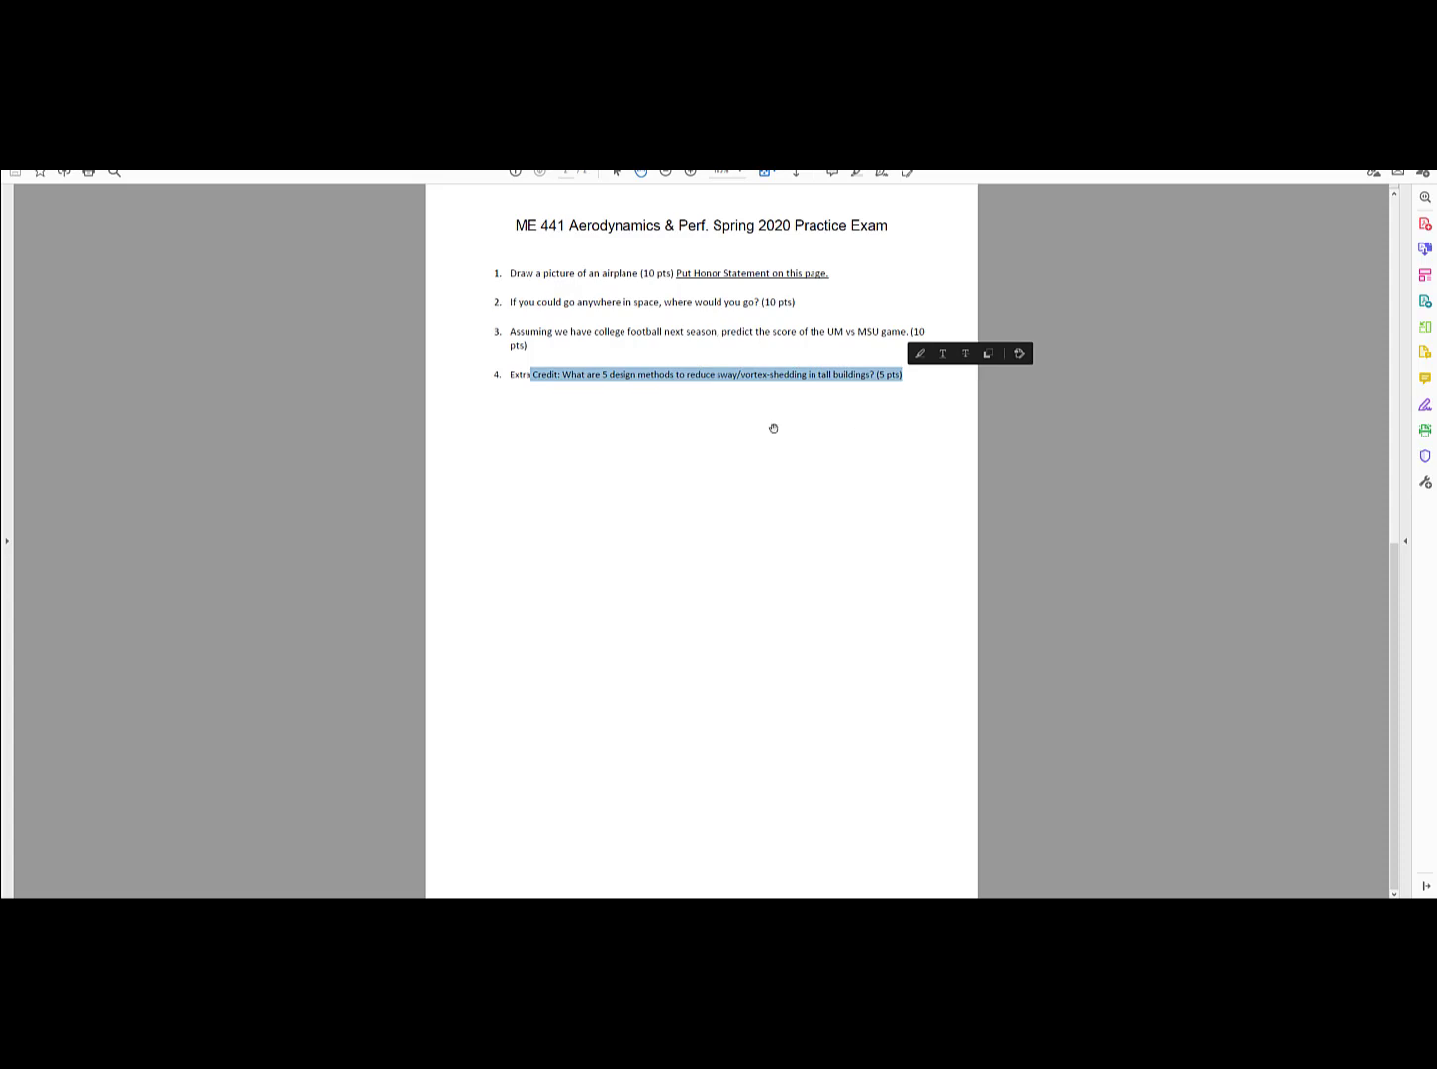
left_click(684, 421)
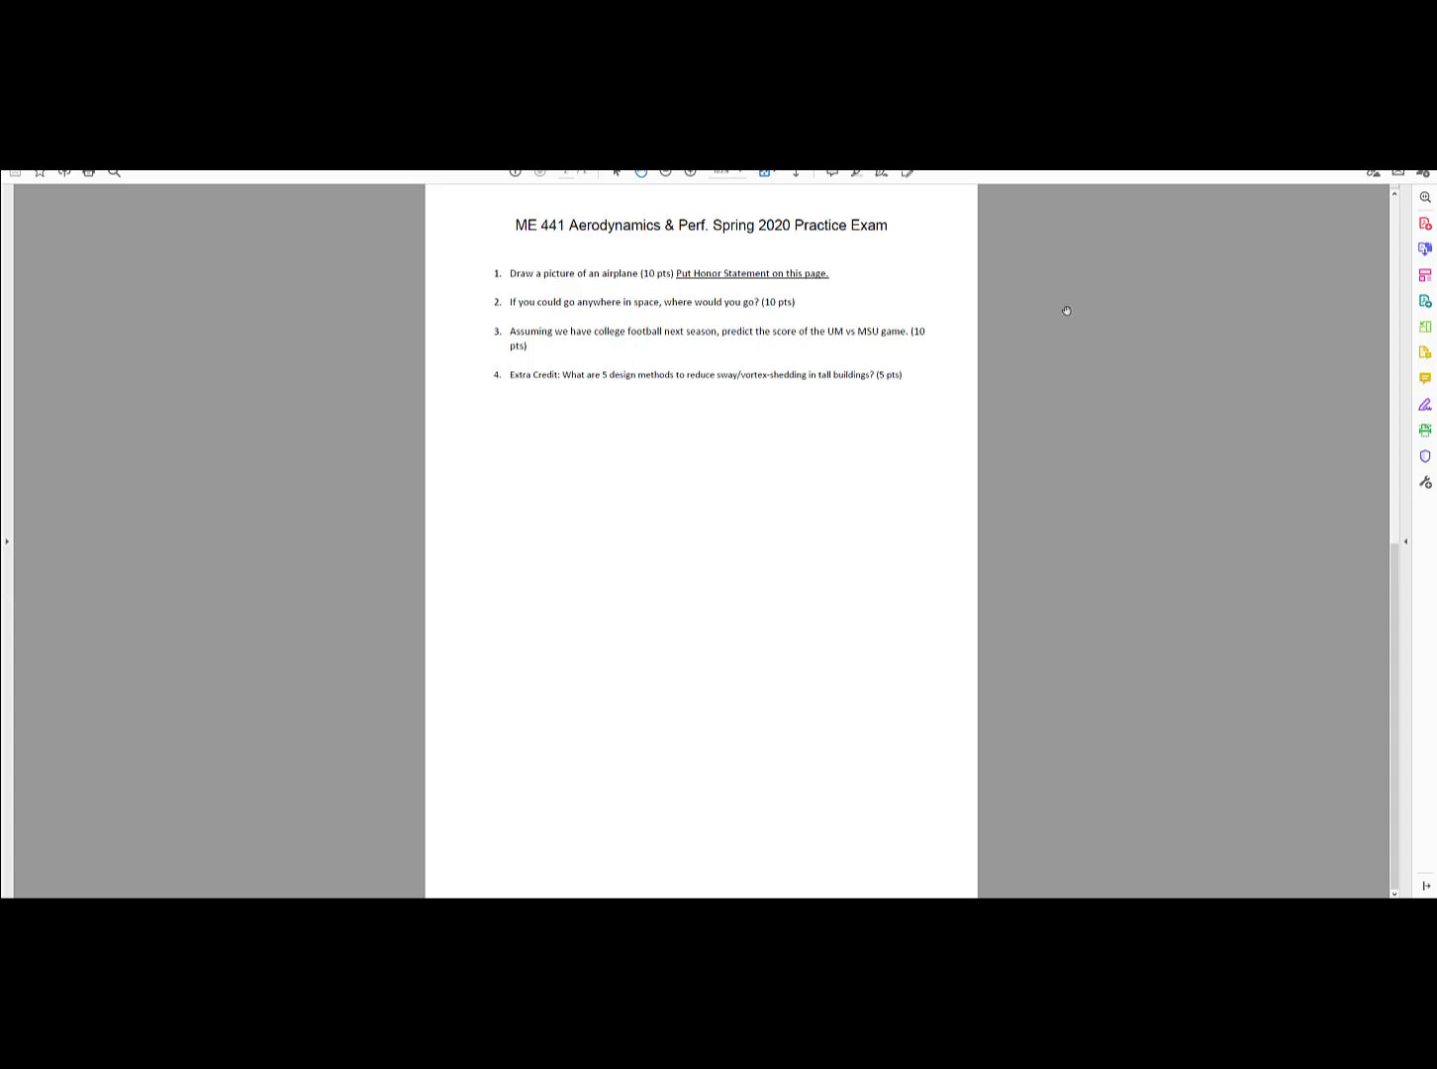
- Switch back to the Test Run question setup in Crowdmark and enter "Refer to Exam Sheet." as the Q1 content
left_click(215, 876)
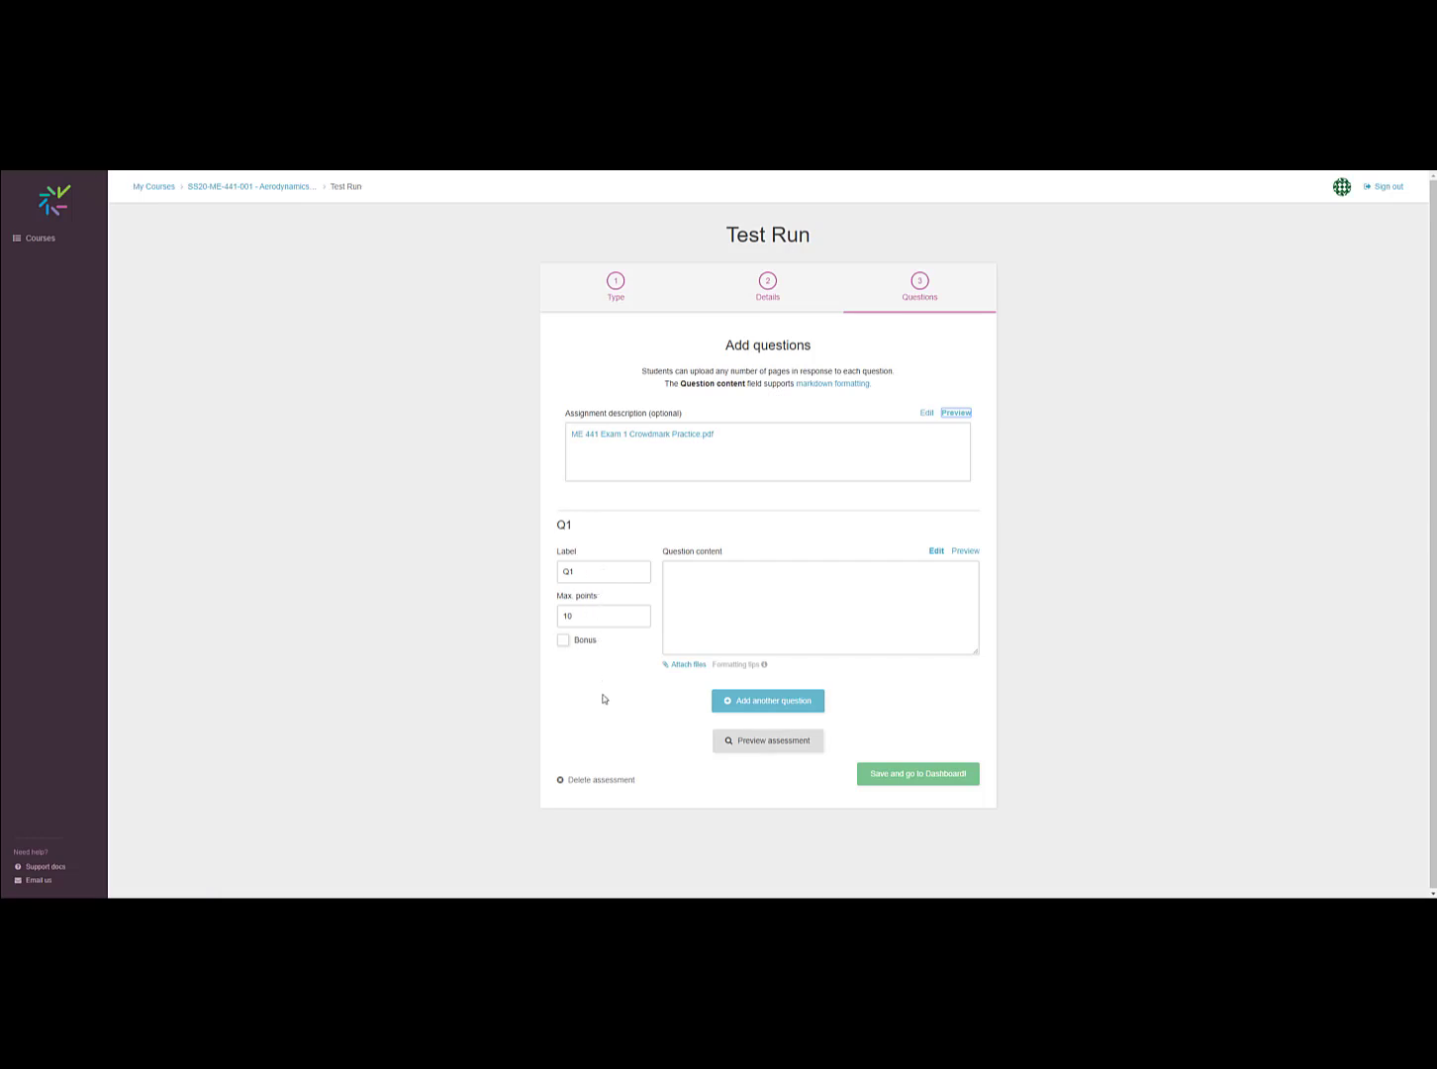
left_click(756, 570)
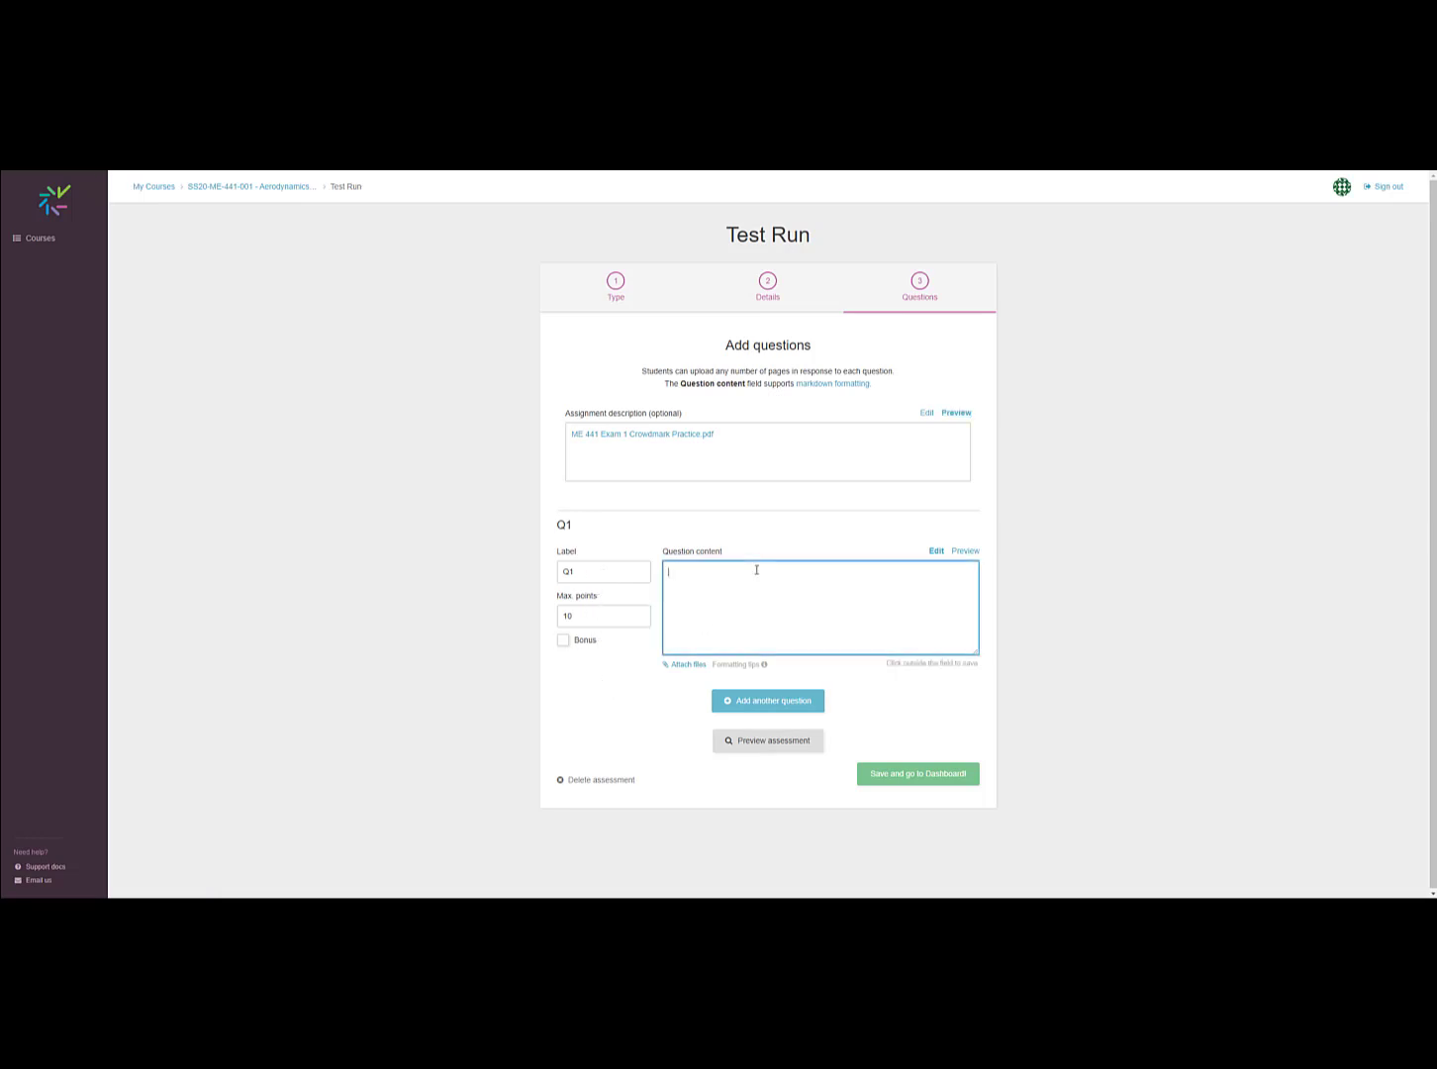
type("Re")
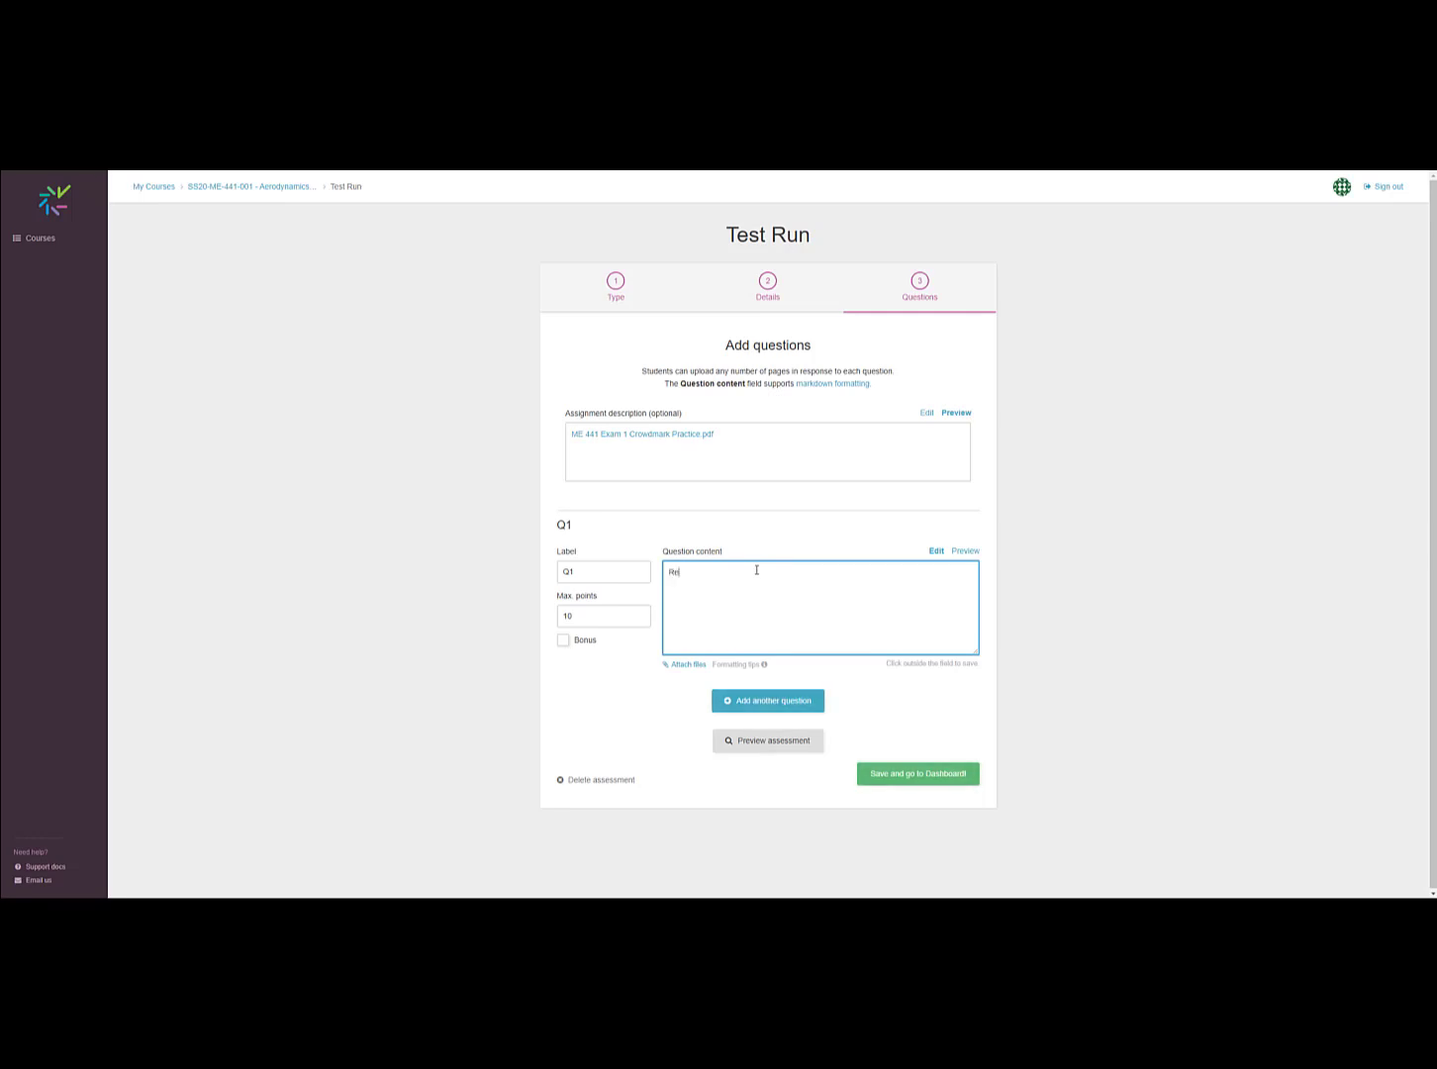
type("fer to Exam Sheet")
- Add question Q2 with the content "Refer to Exam Sheet"
left_click(778, 703)
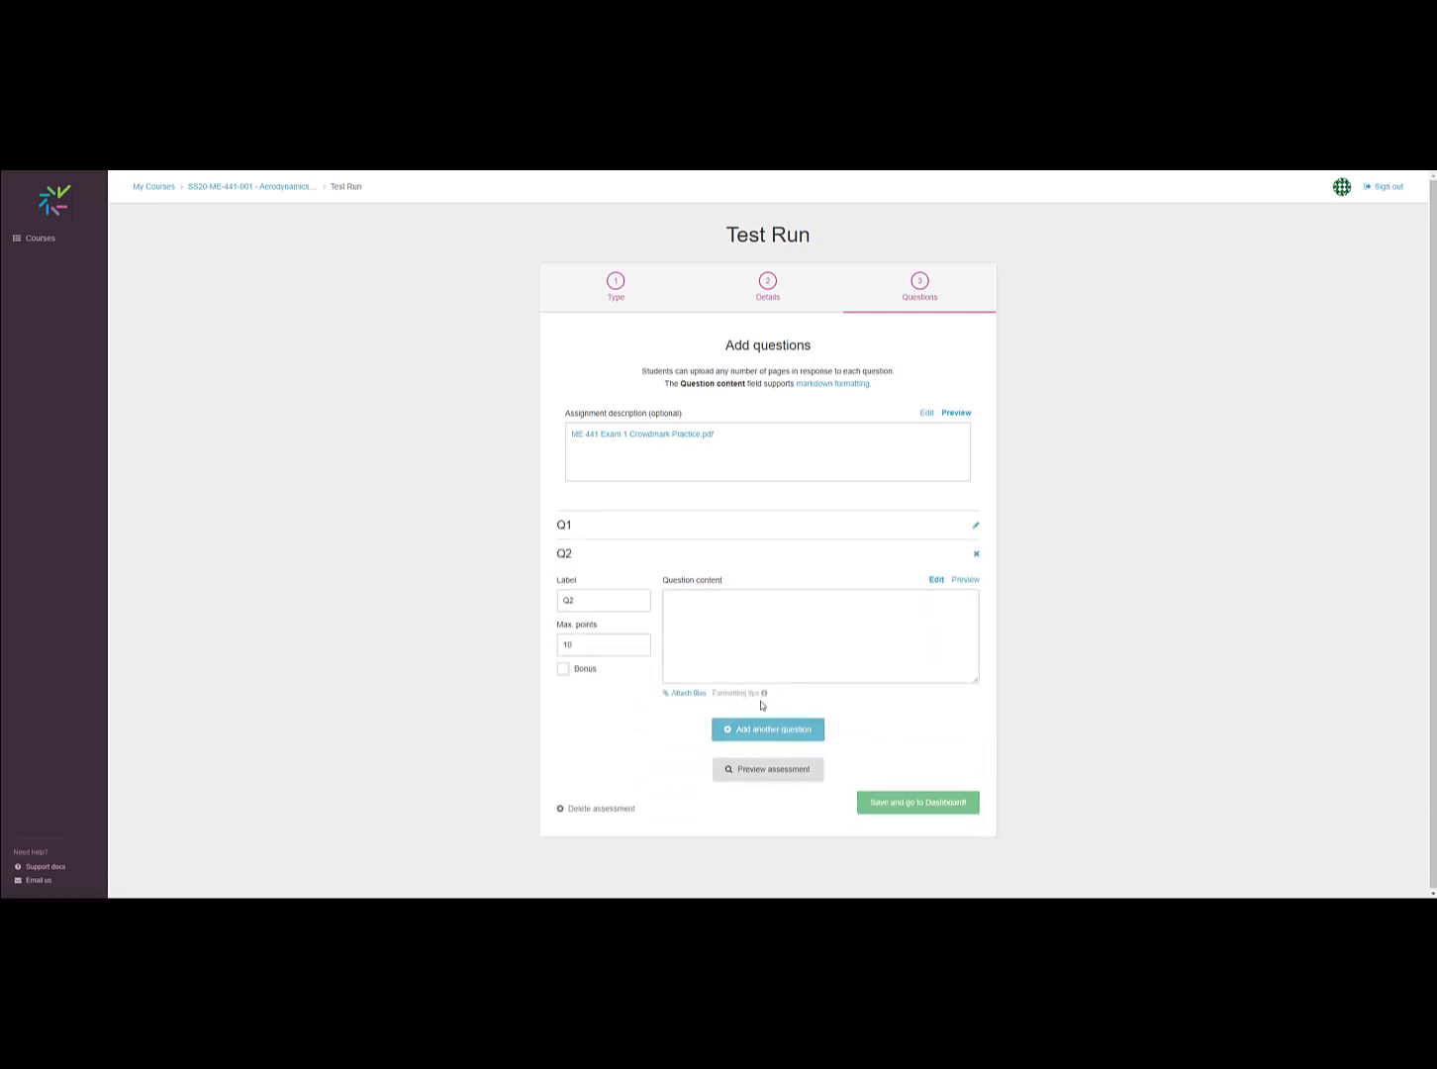
left_click(724, 608)
type("refer")
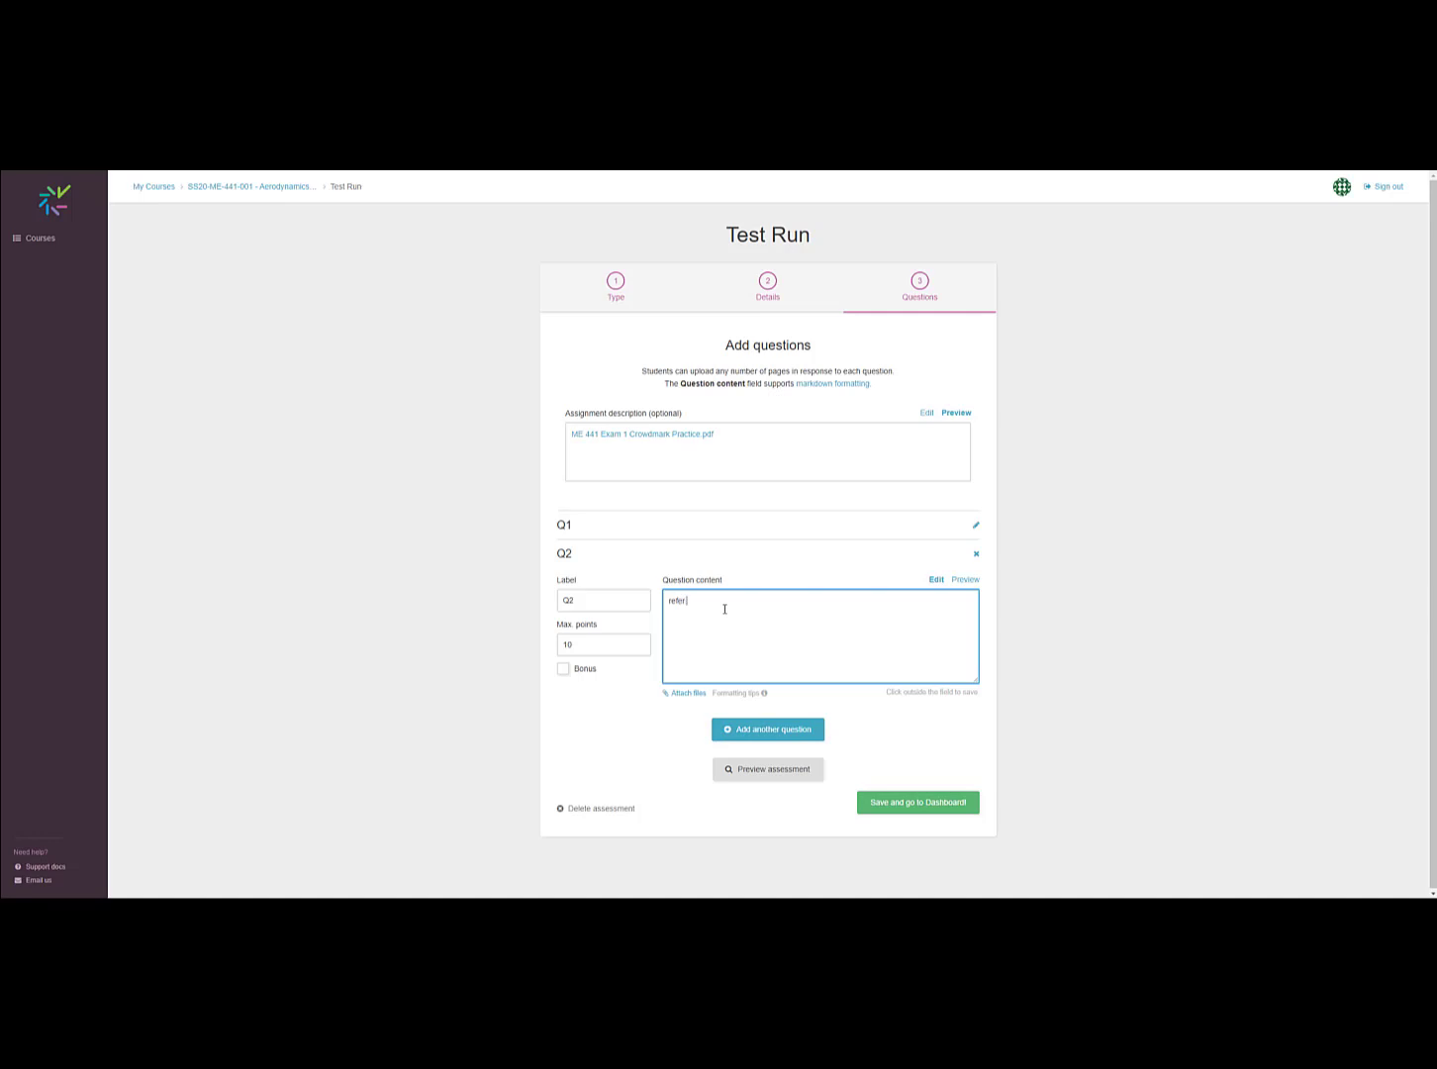
type(" to Exam Sheet")
key("Delete")
type("R")
- Add question Q3 with the content "Refer to Exam Sheet."
left_click(742, 731)
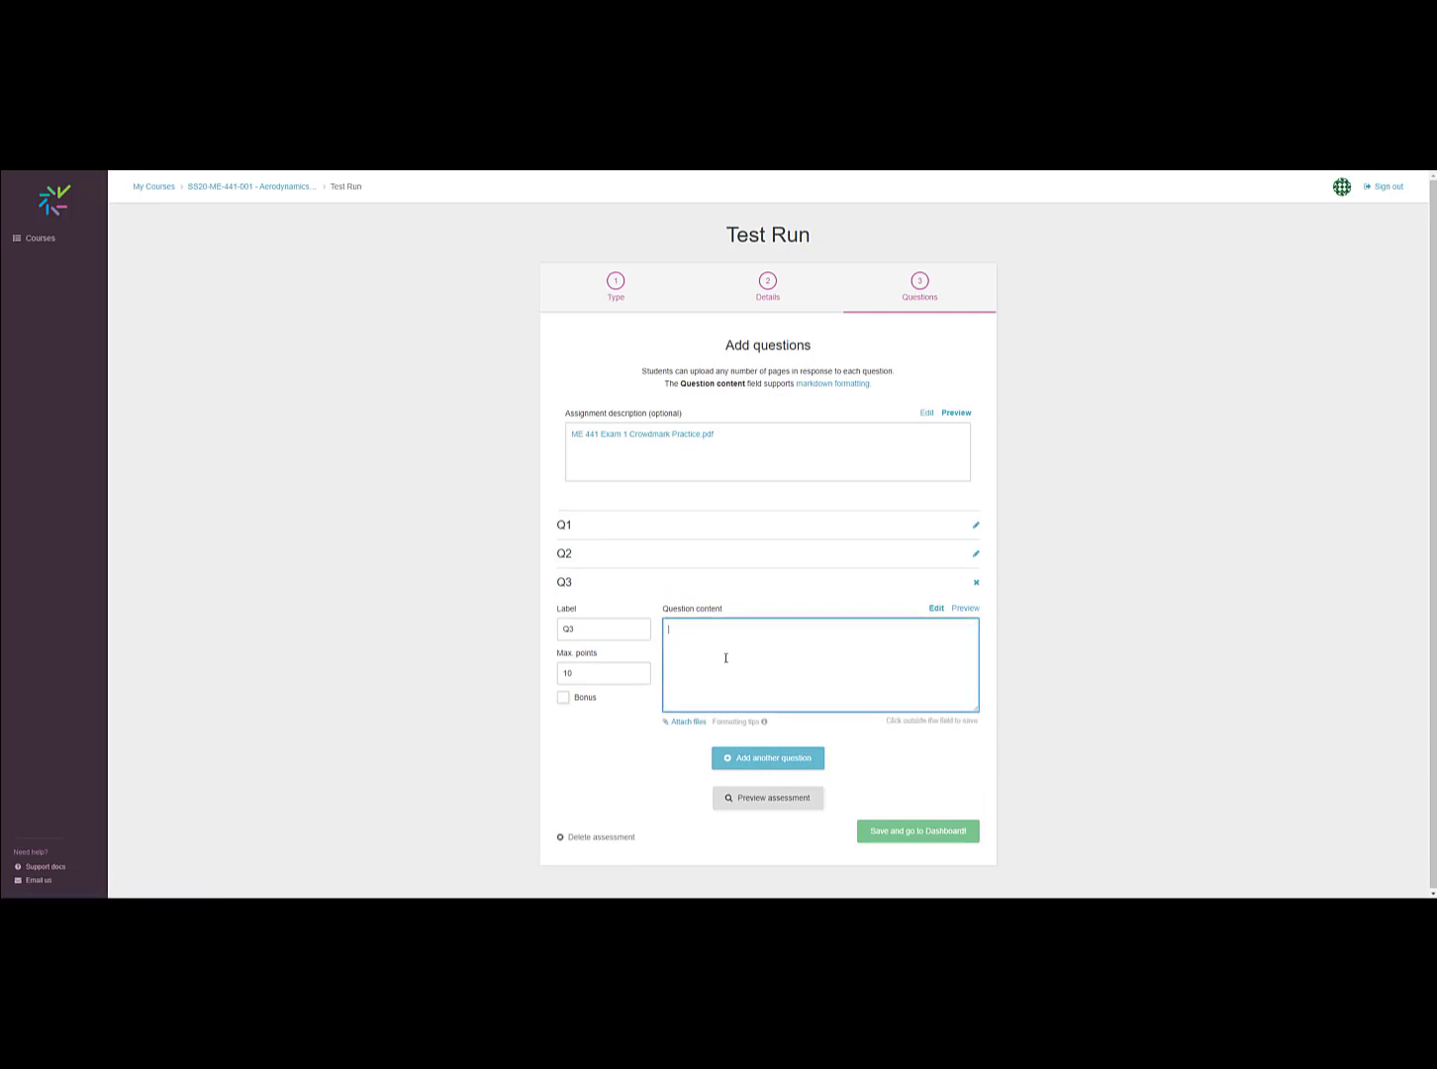
type("Refer")
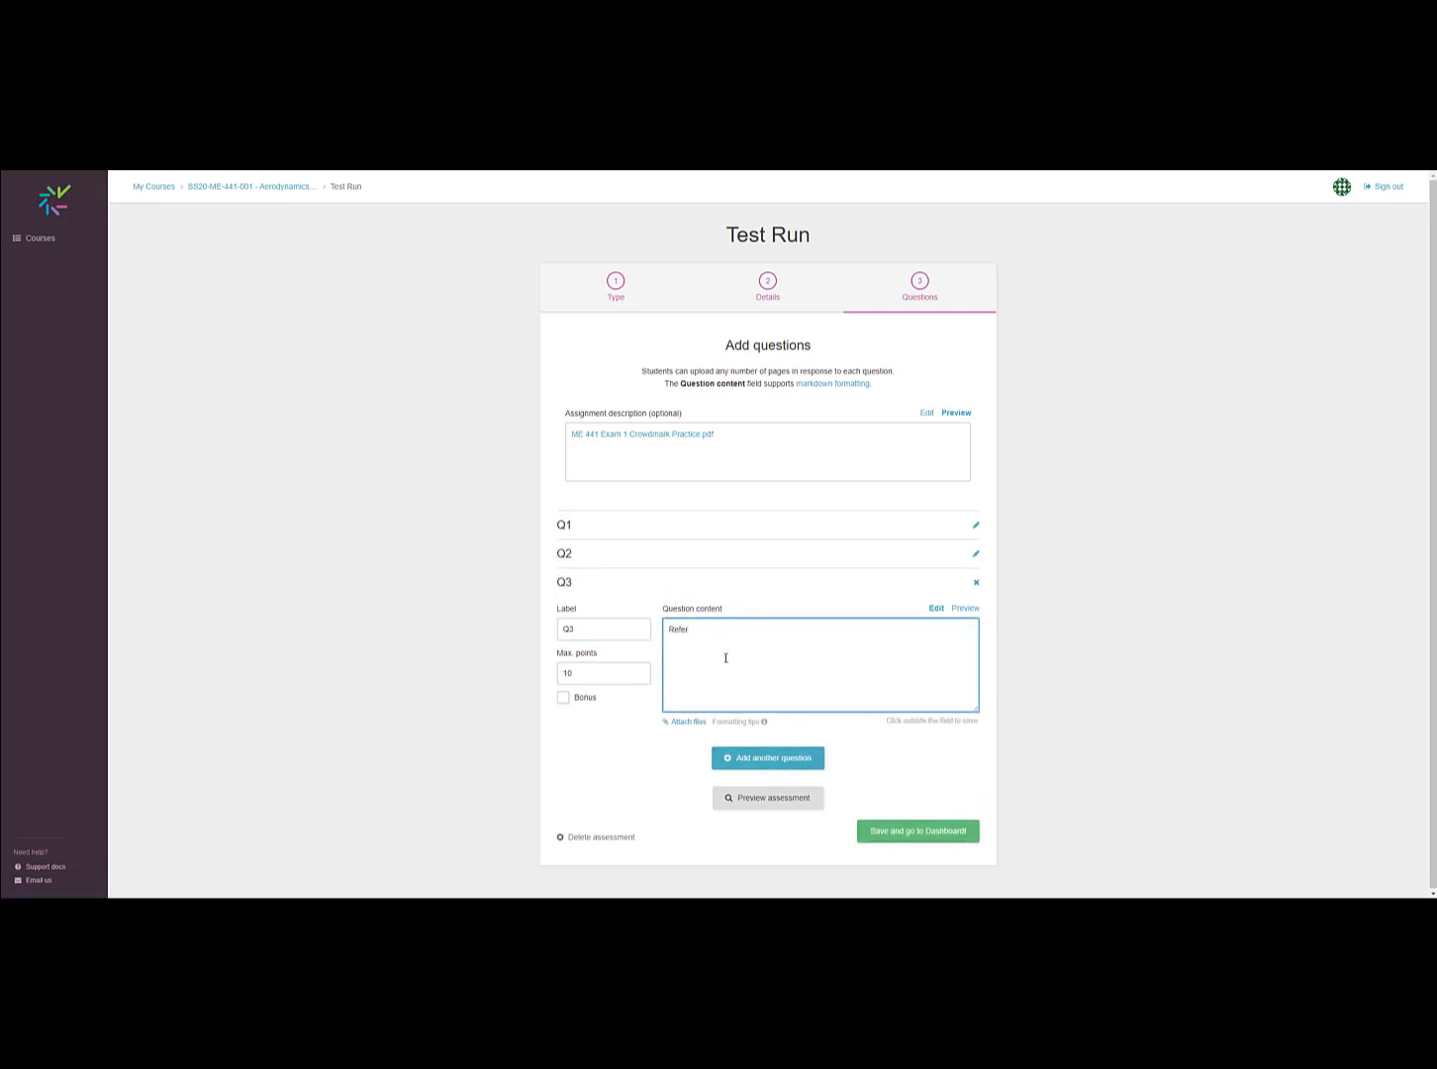
type(" to Exam Sheet")
- Add Q4 as a bonus question with 0 max points and the content "Refer to Extra Credit Question."
left_click(746, 762)
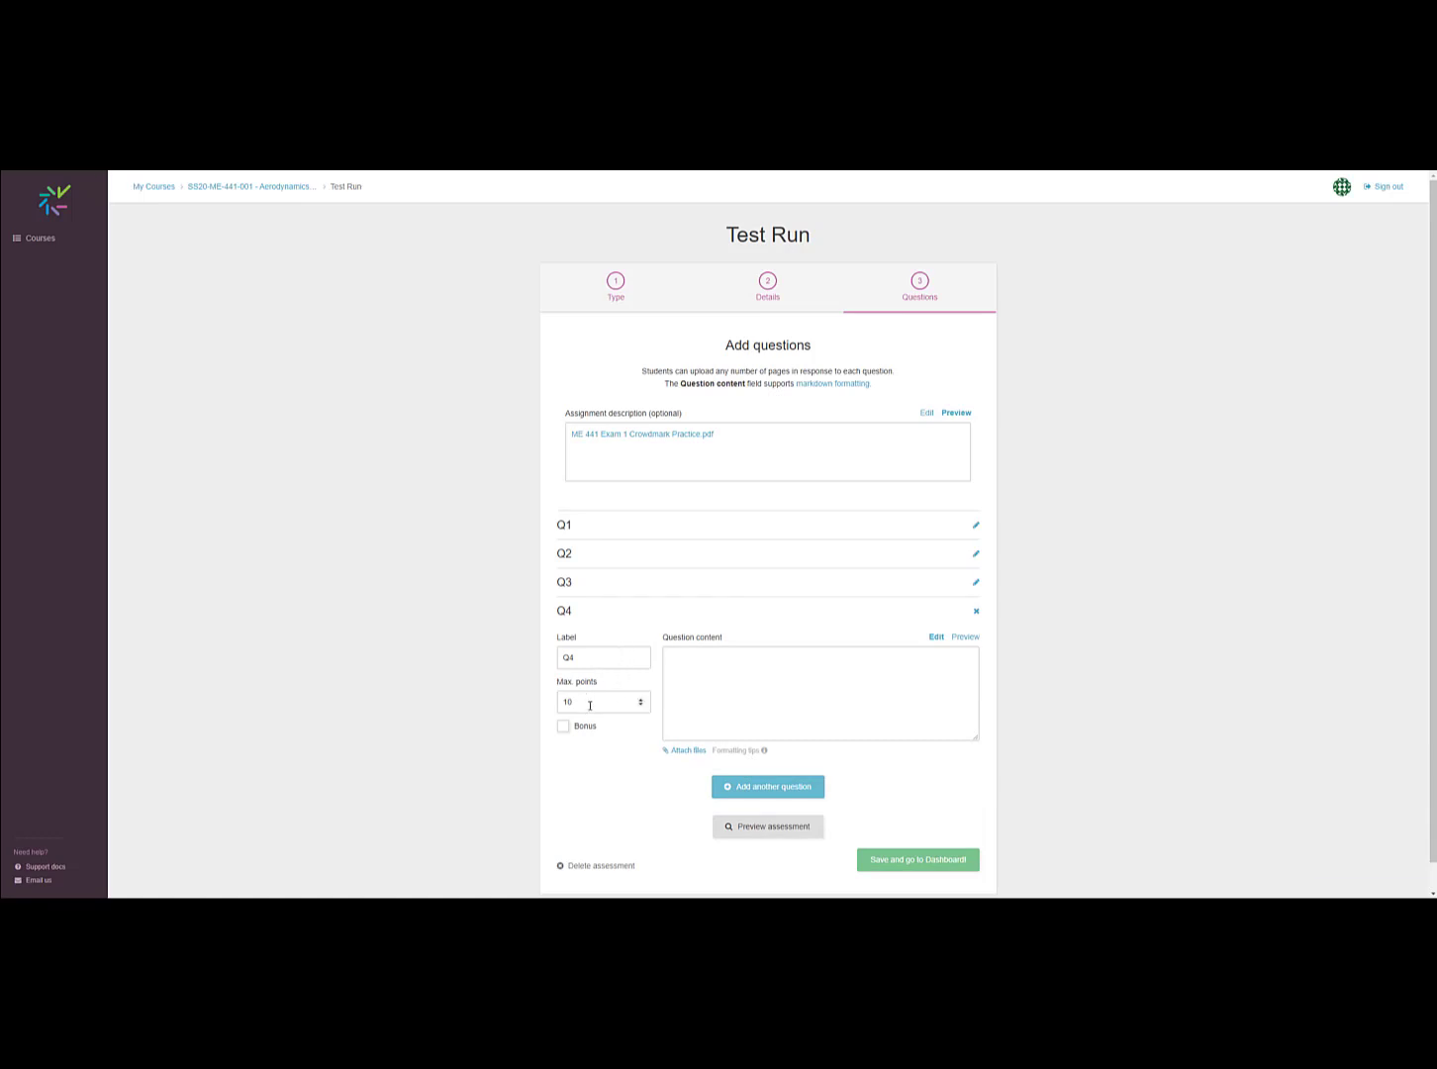
left_click_drag(589, 704, 553, 706)
type("6")
left_click(563, 726)
left_click(711, 669)
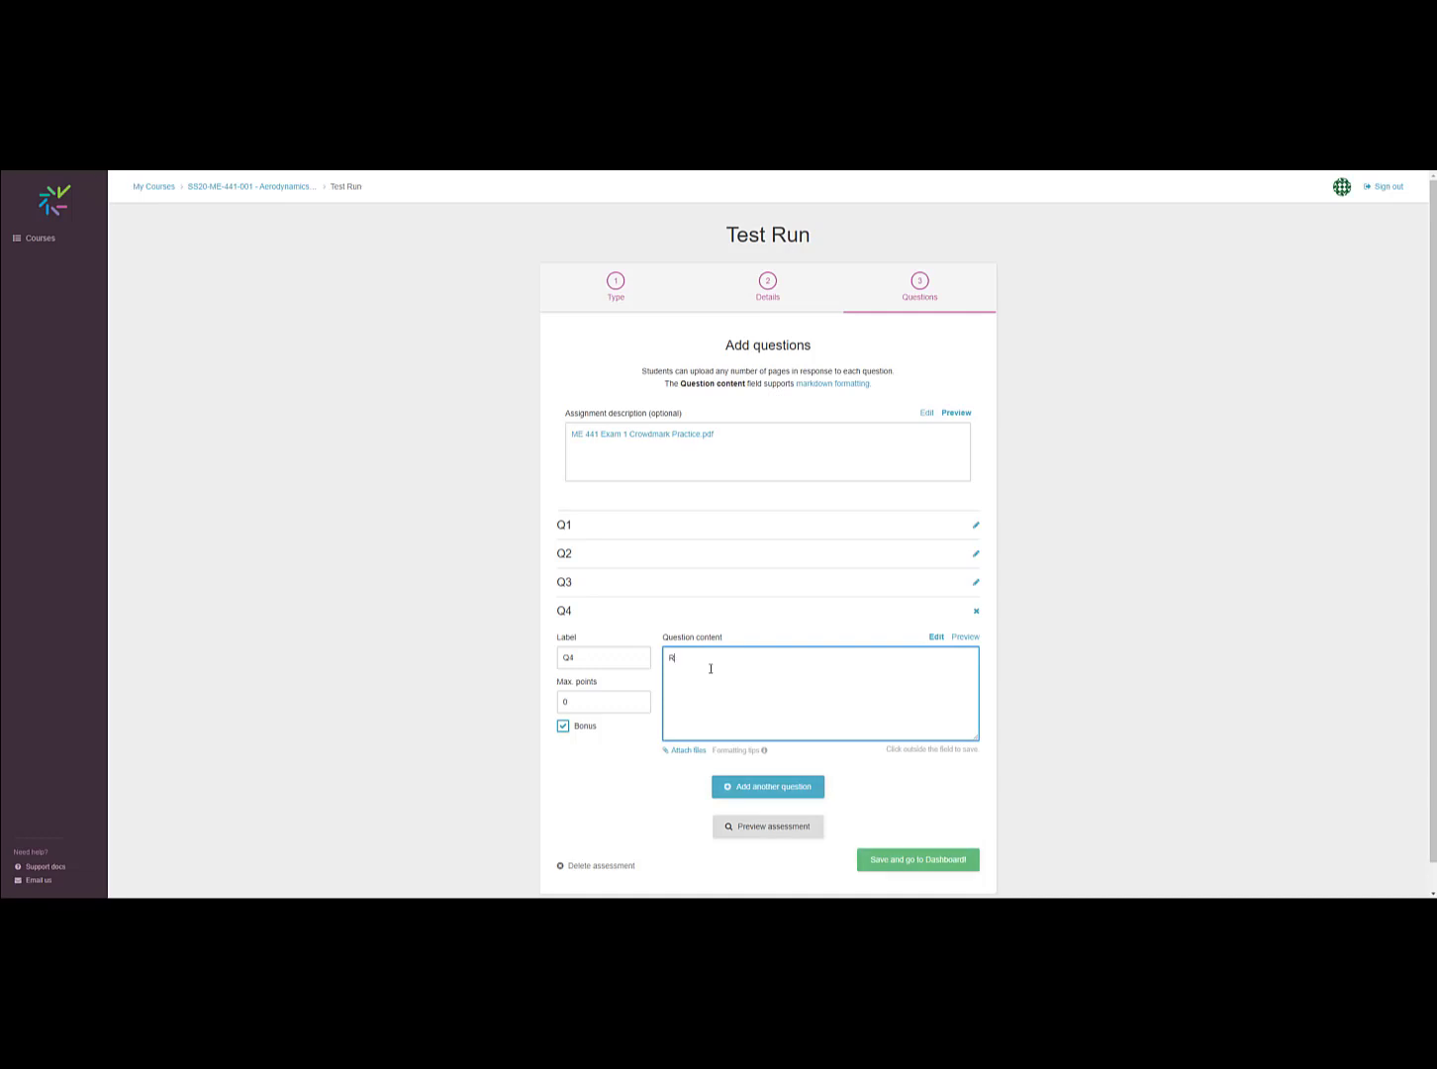
type("Refer to Extra Credit Question.")
- Preview the Test Run assessment in a maximized window and review the student submission page down to its submit option
scroll(727, 825, "down", 1)
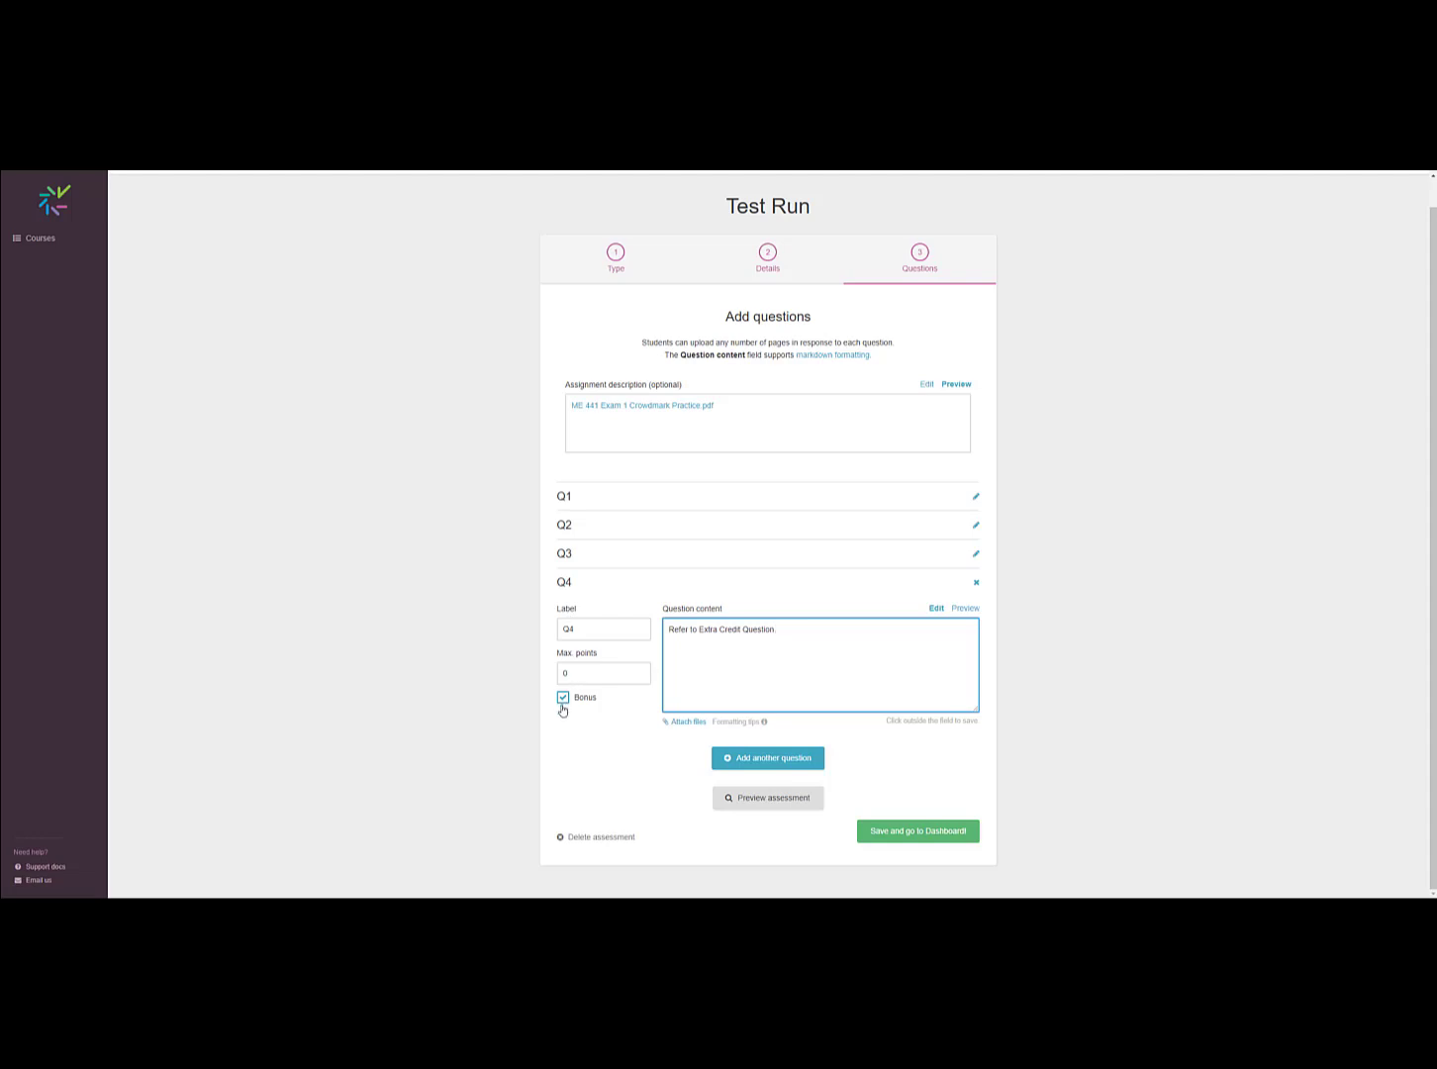
left_click(763, 801)
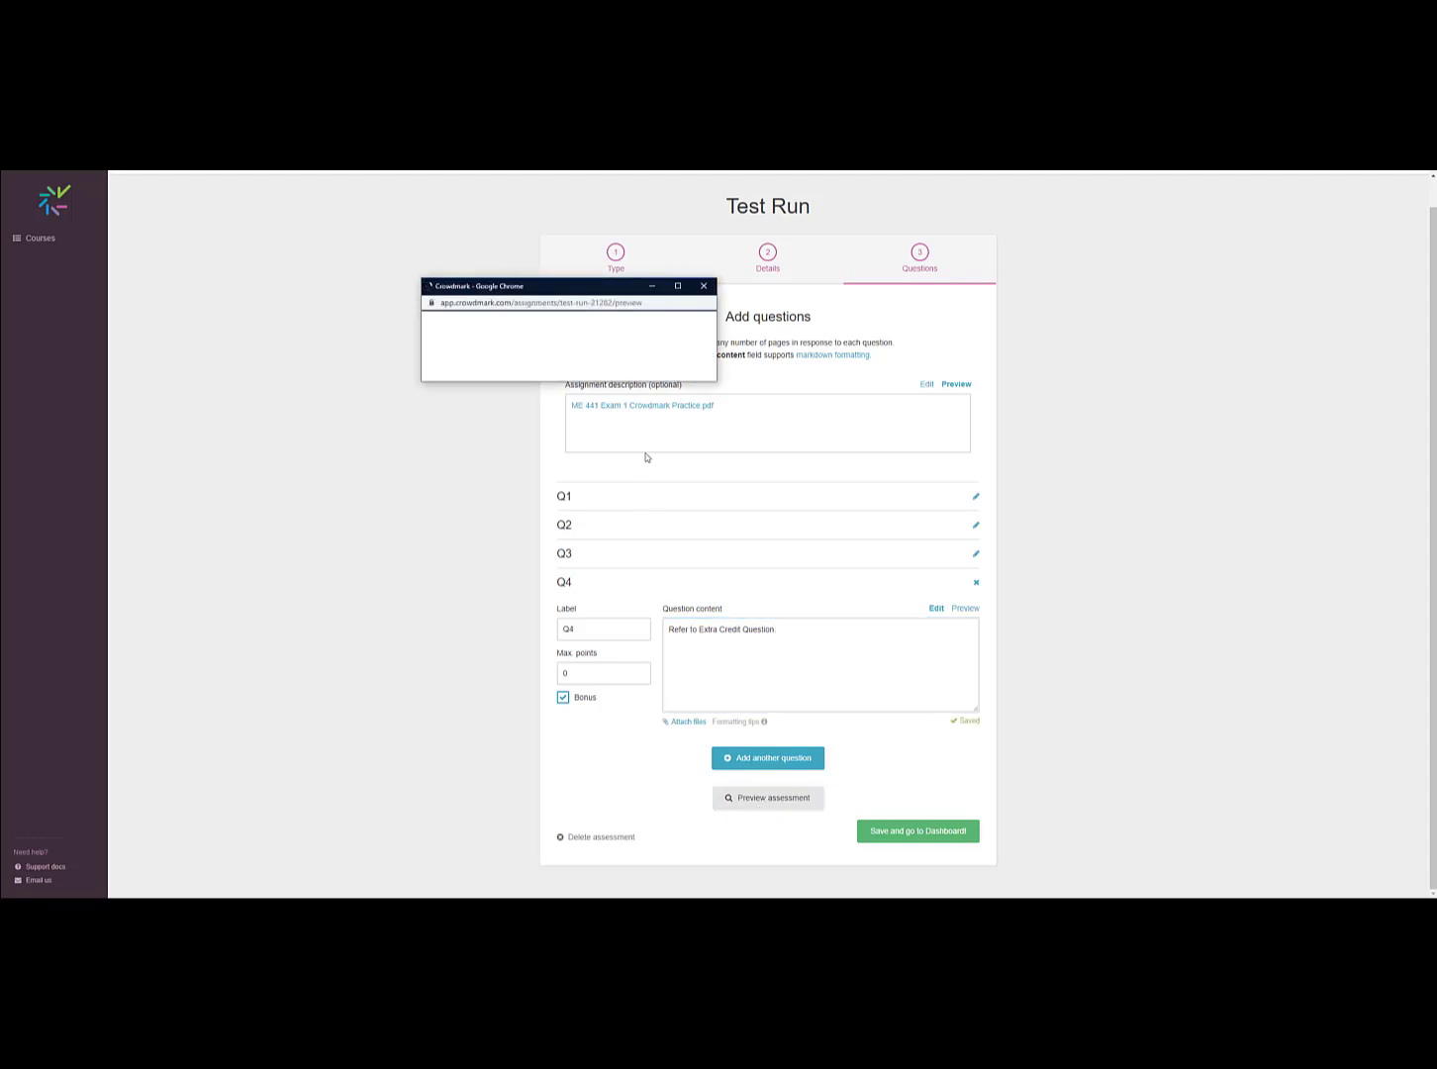
left_click(677, 287)
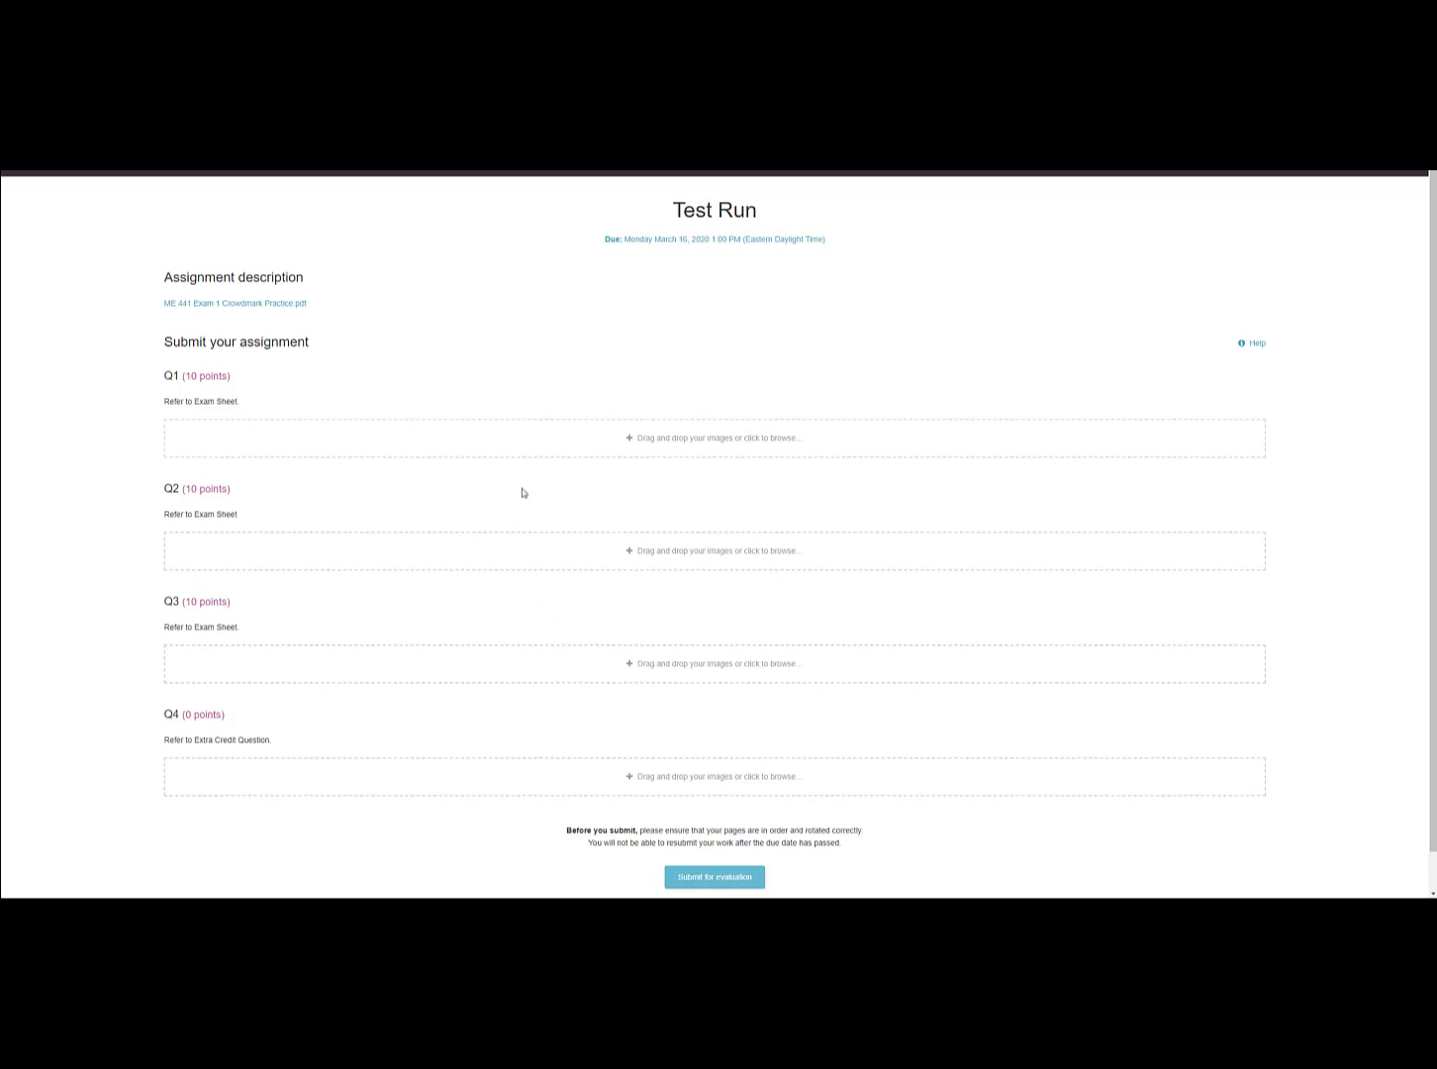
scroll(519, 491, "down", 1)
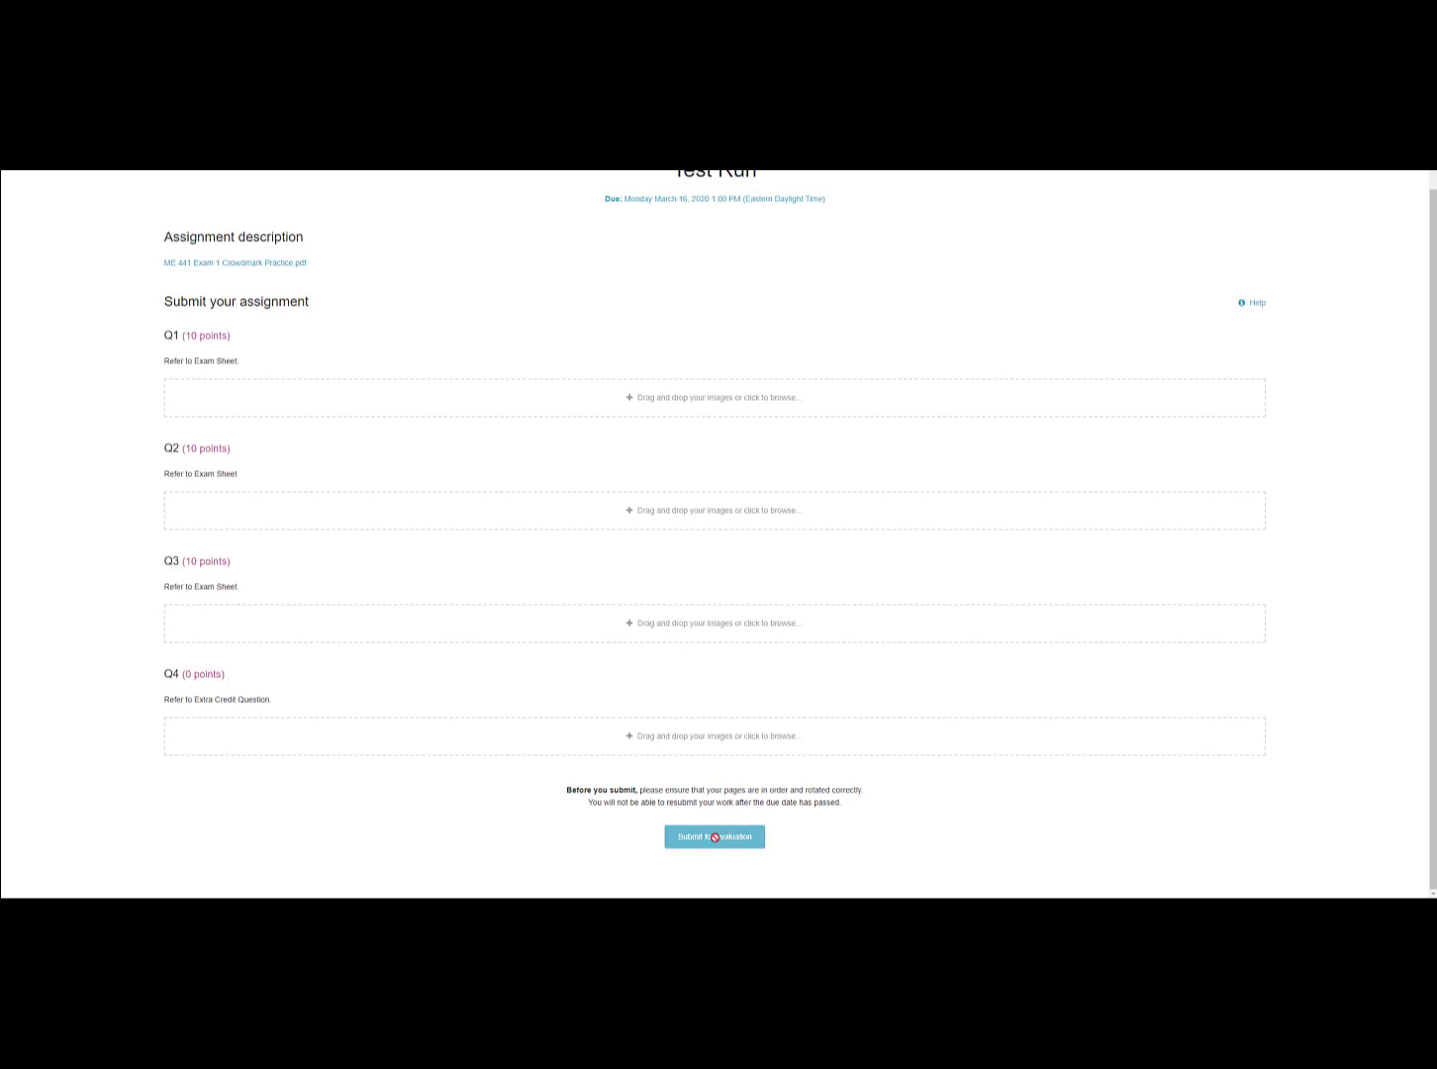
scroll(981, 399, "up", 1)
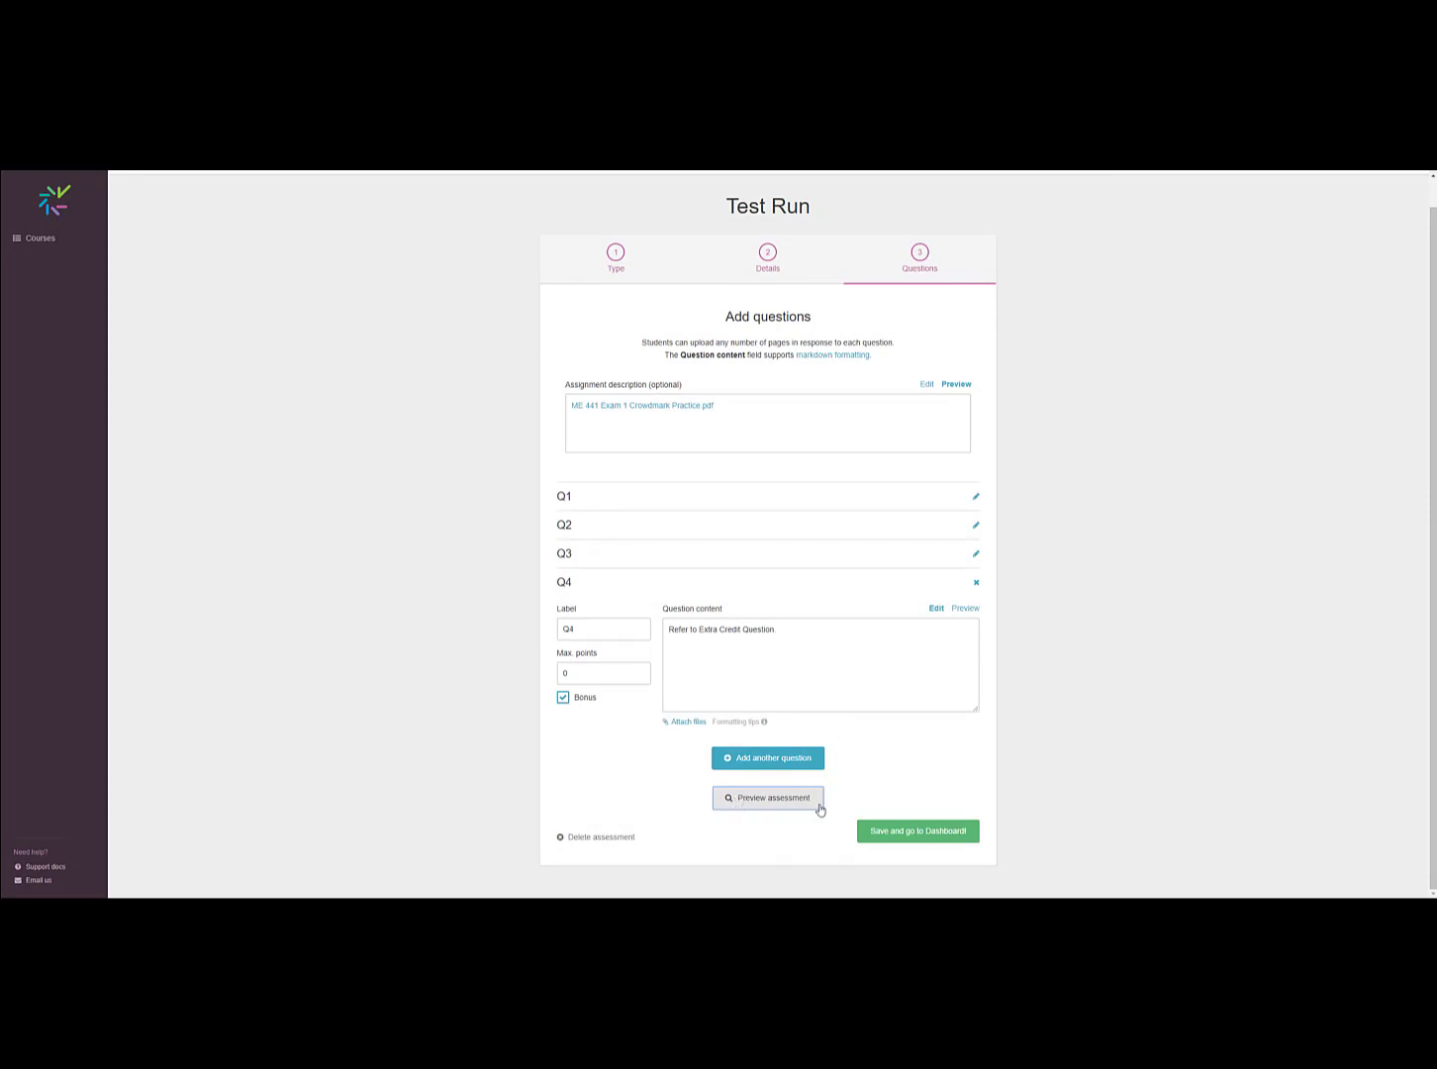
- Save the Test Run assessment and schedule its automatic distribution for March 16, 2020 at 12:00 pm
left_click(887, 826)
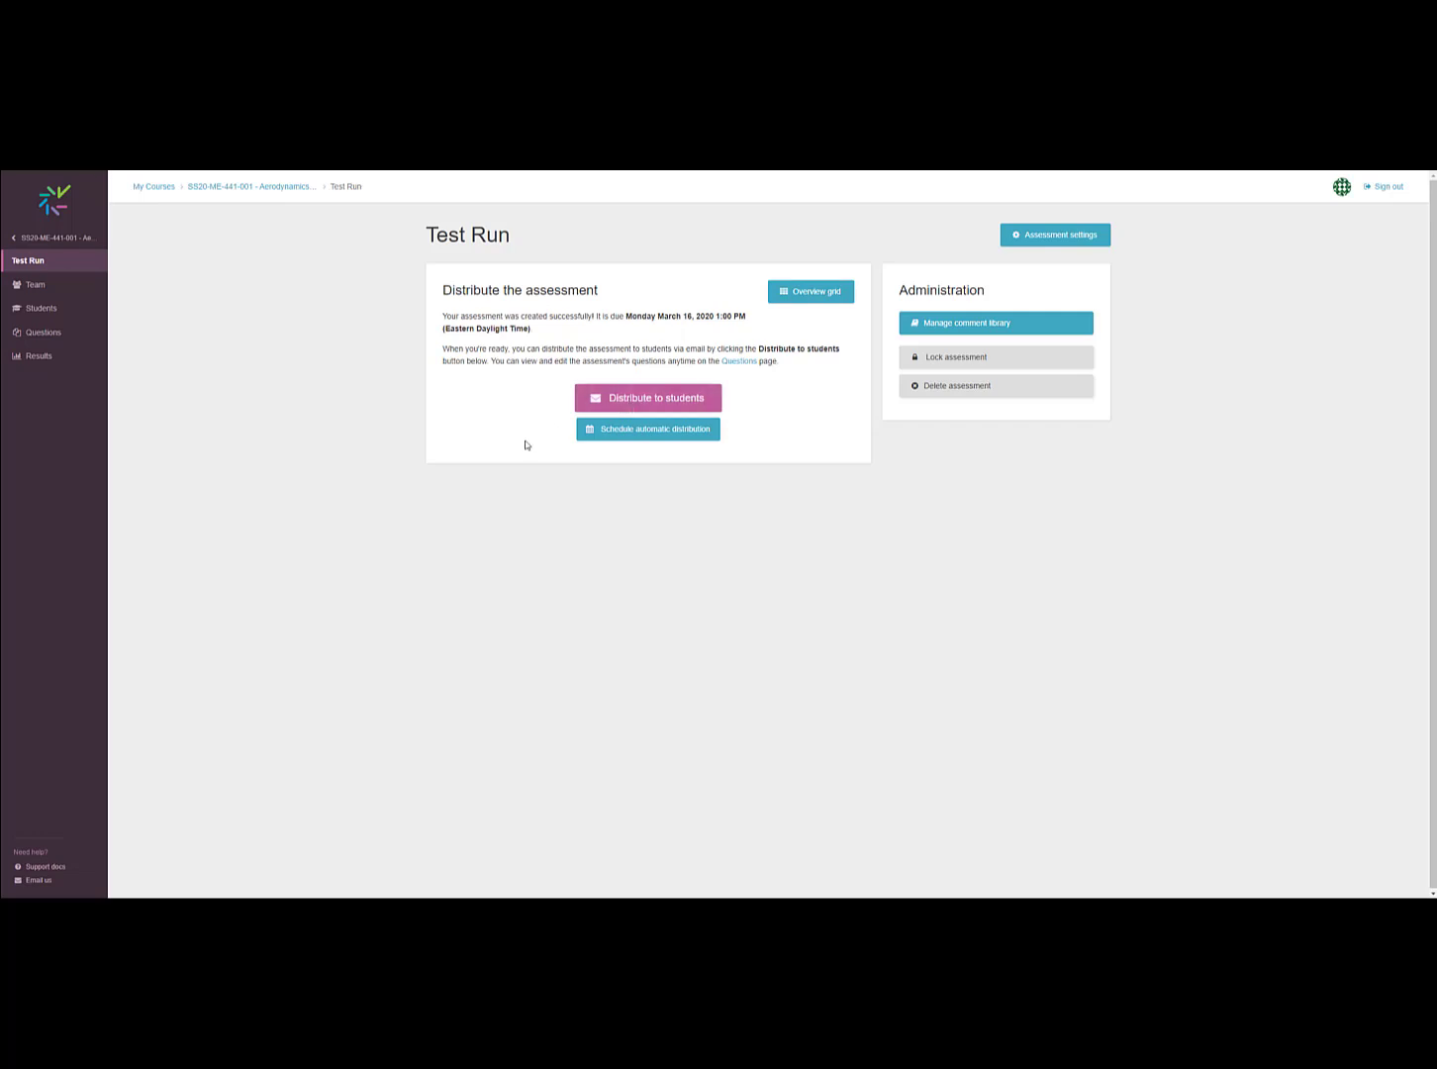
left_click(631, 436)
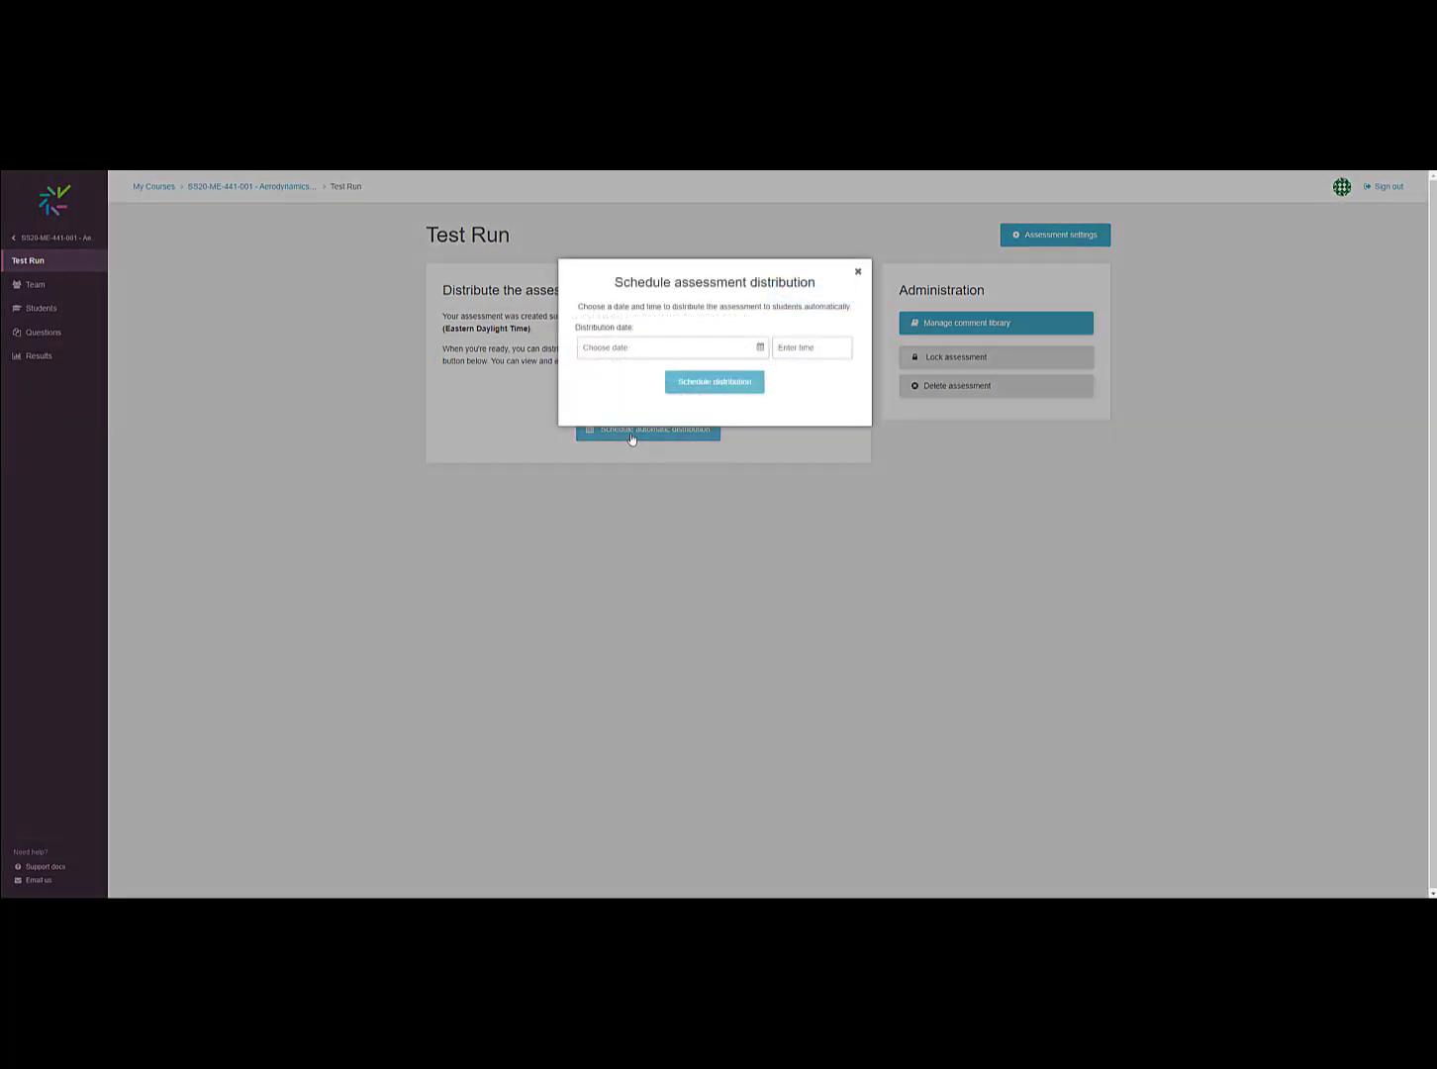
left_click(634, 355)
left_click(640, 350)
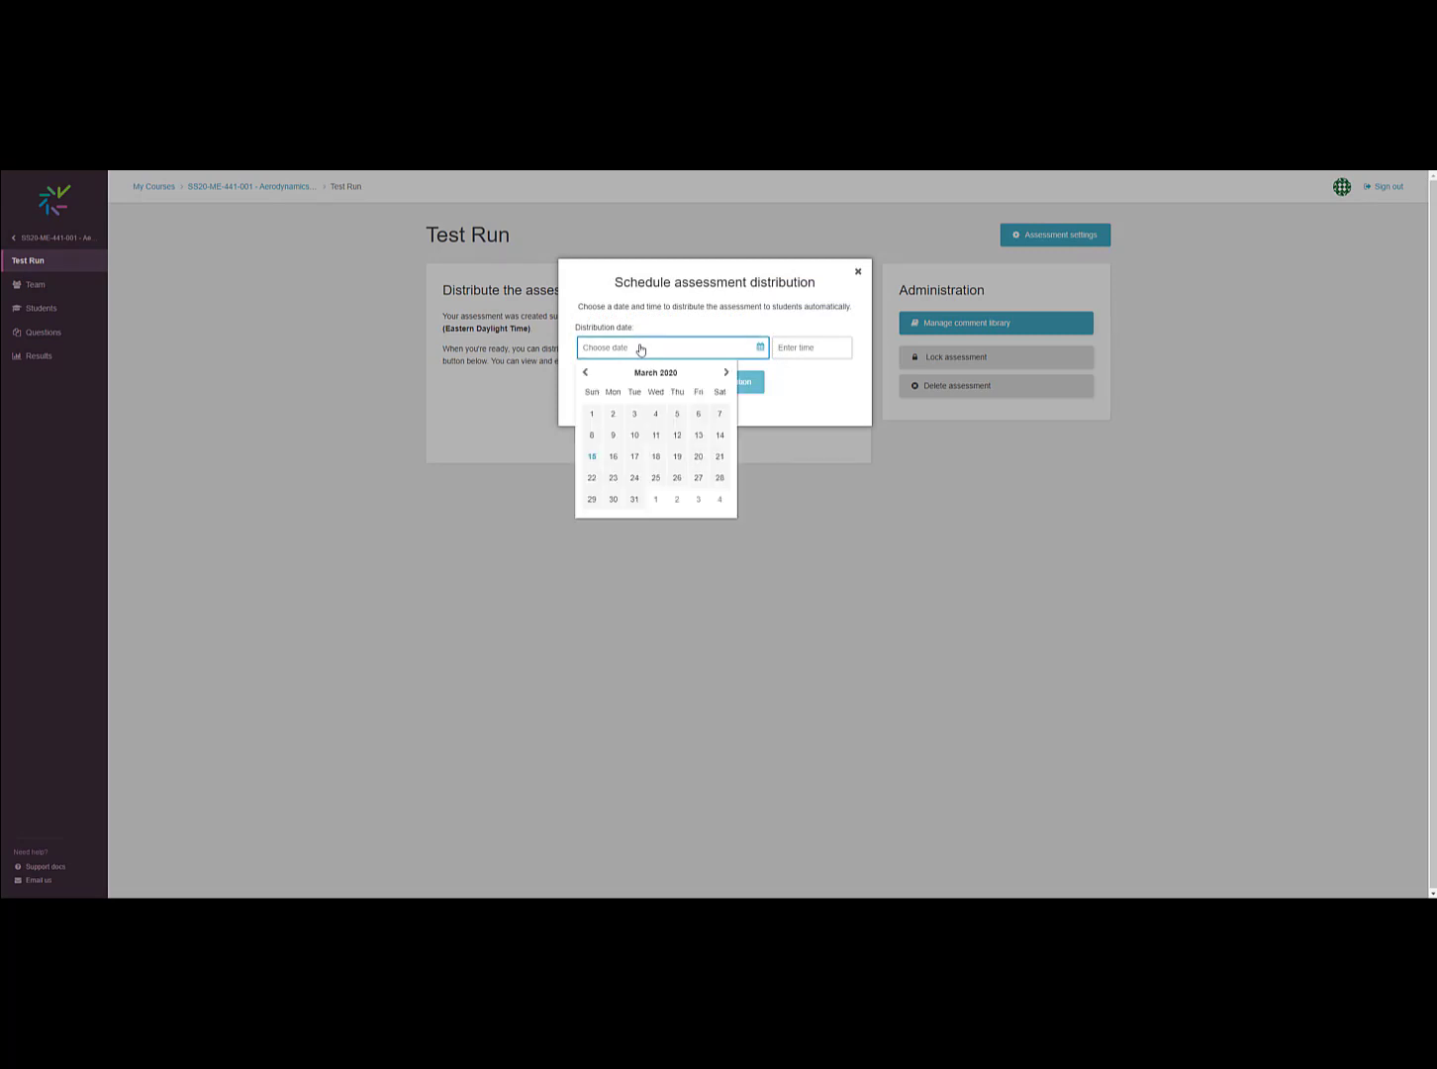
left_click(614, 455)
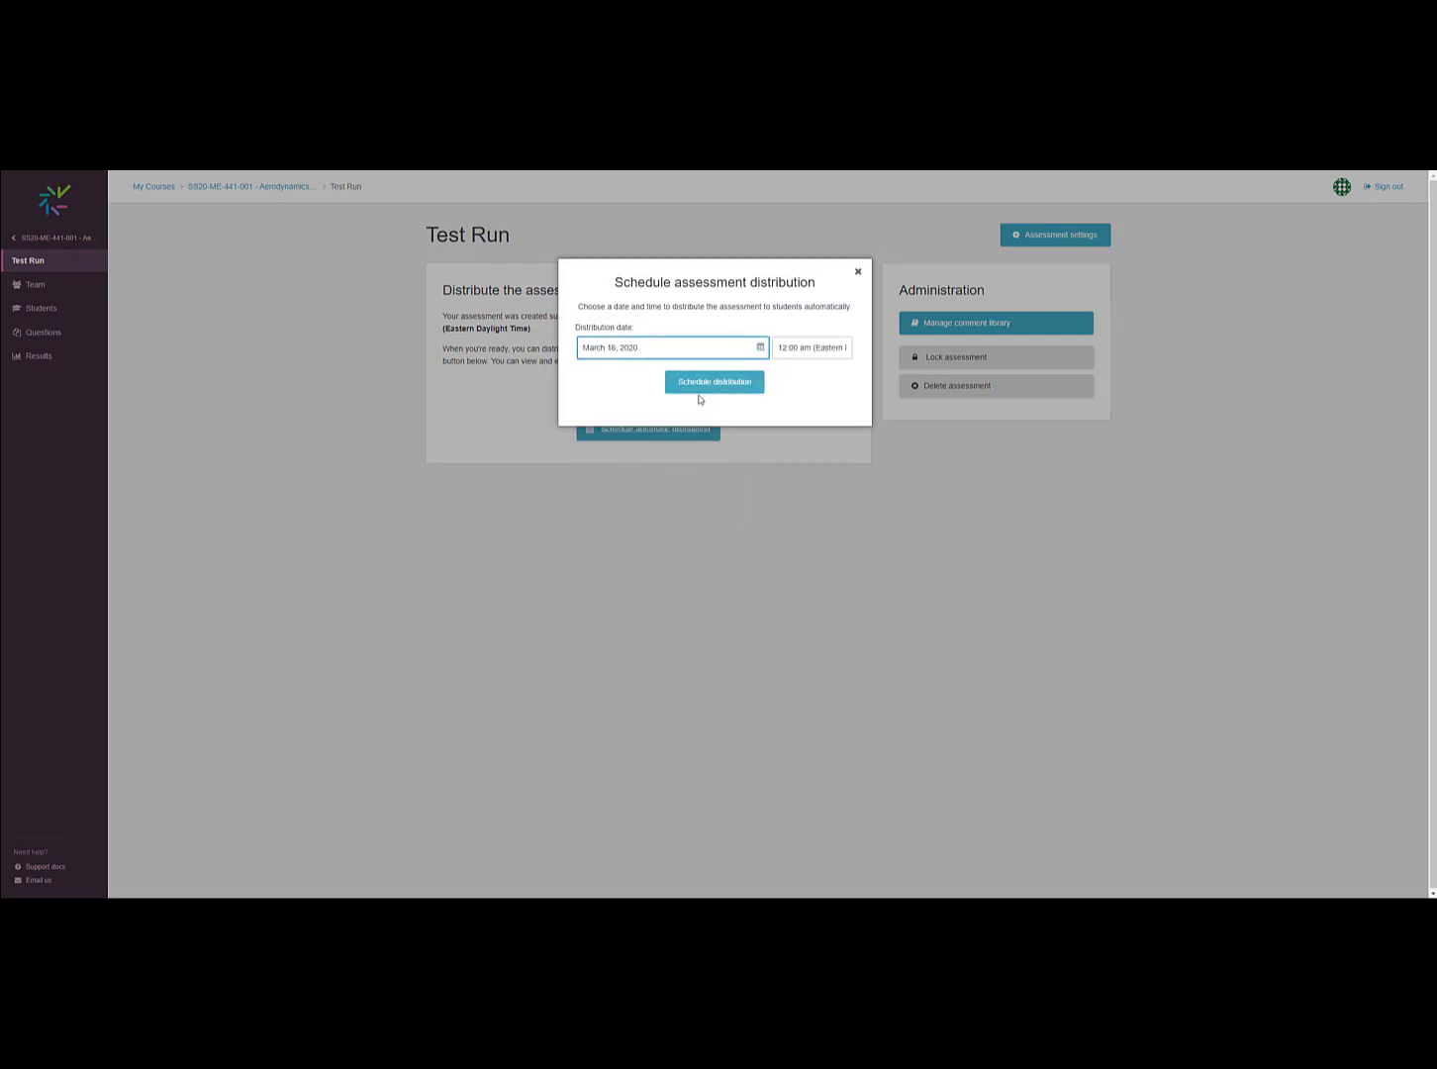
left_click(806, 349)
left_click(811, 350)
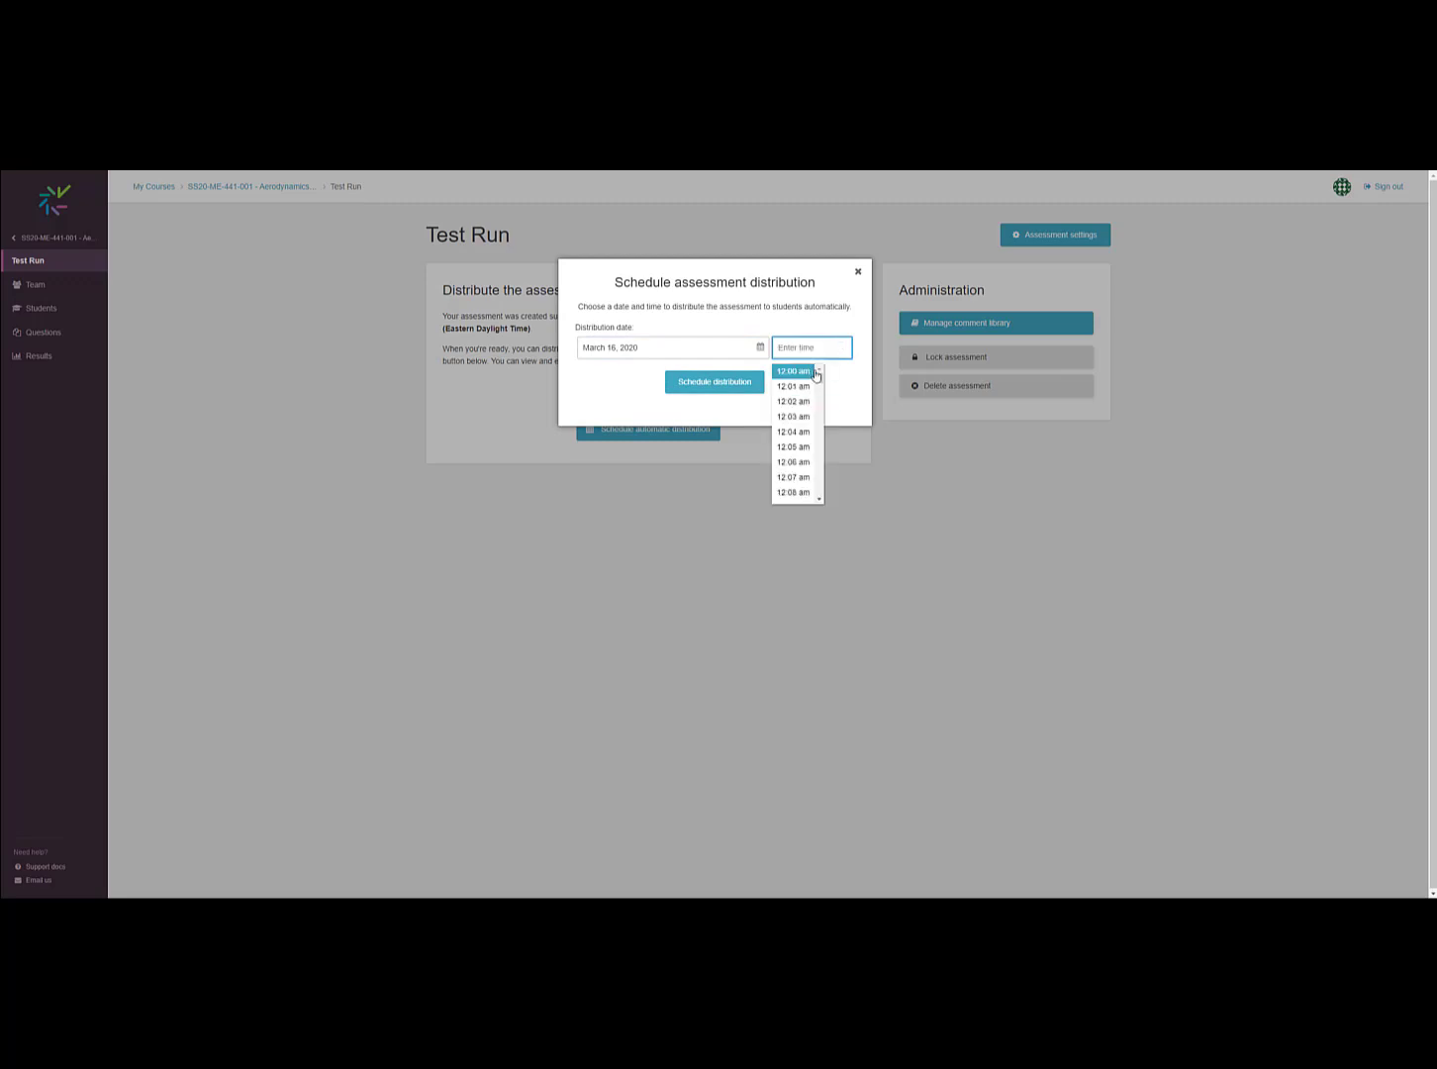
left_click_drag(819, 377, 819, 439)
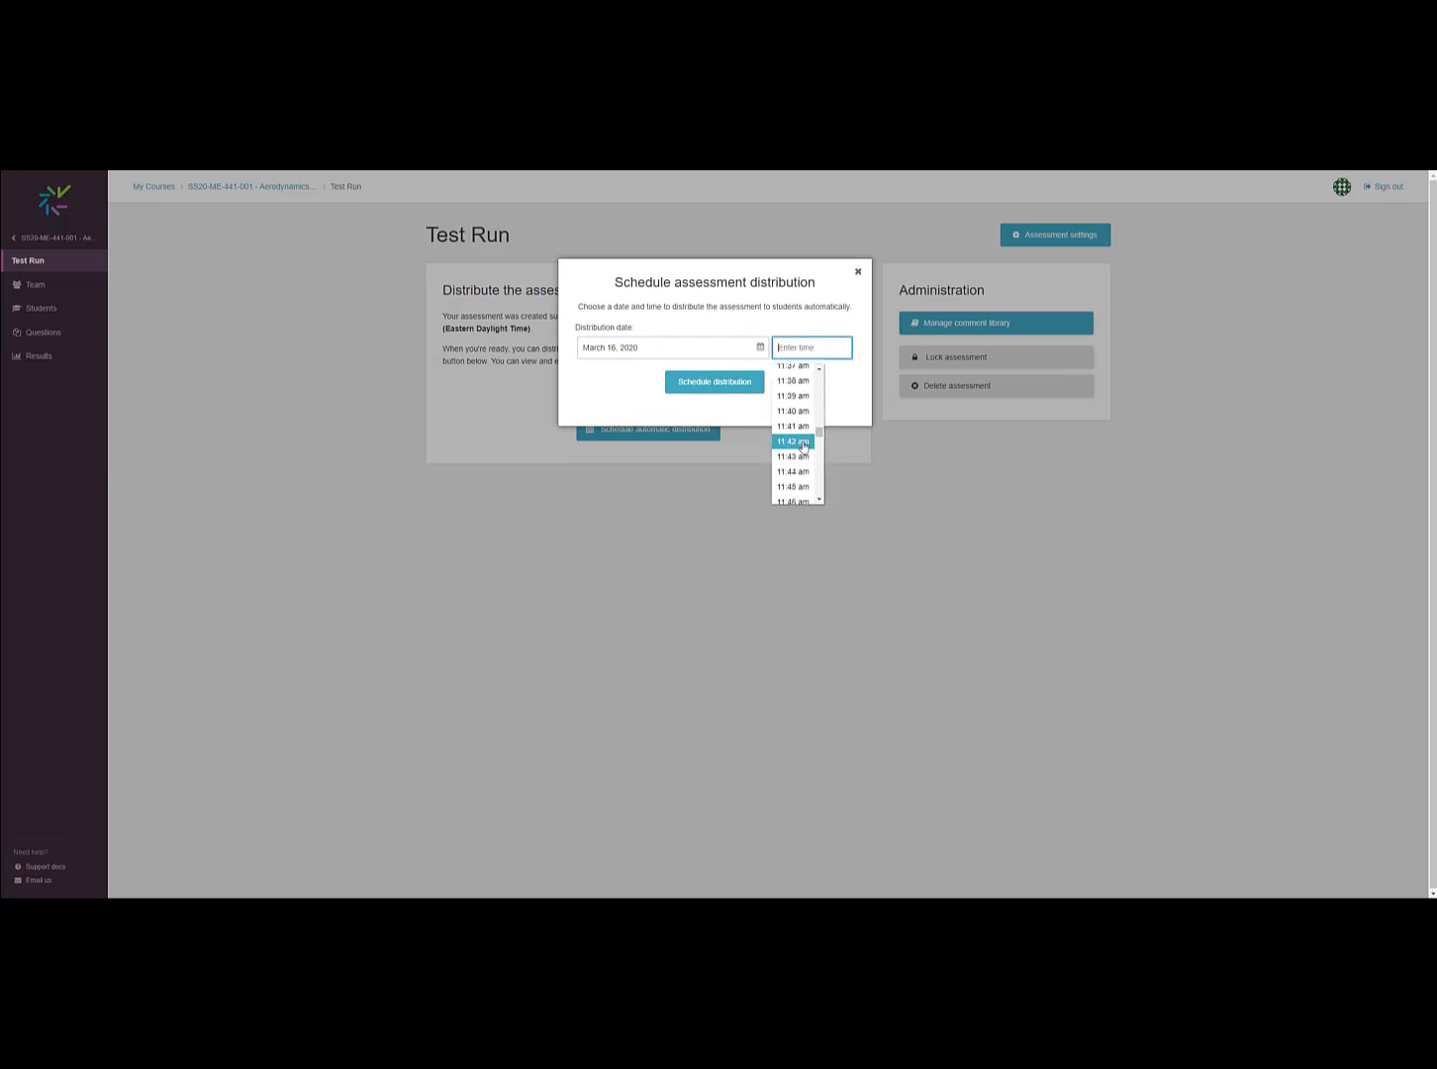
scroll(805, 454, "down", 1)
scroll(805, 454, "down", 2)
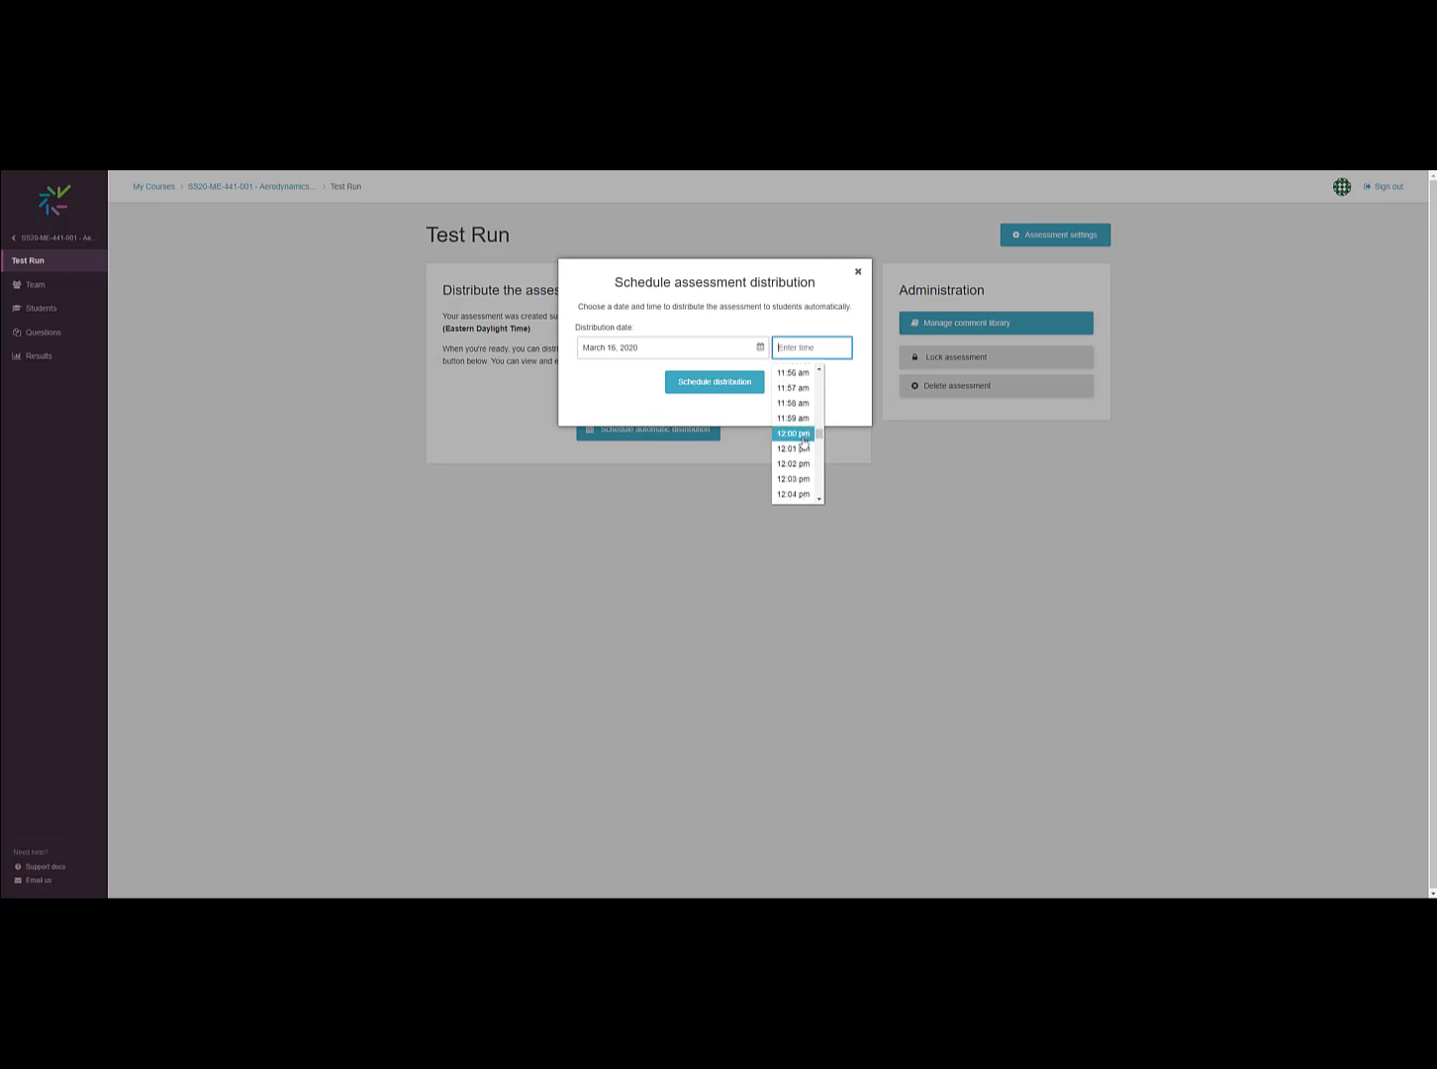
left_click(804, 440)
left_click(731, 385)
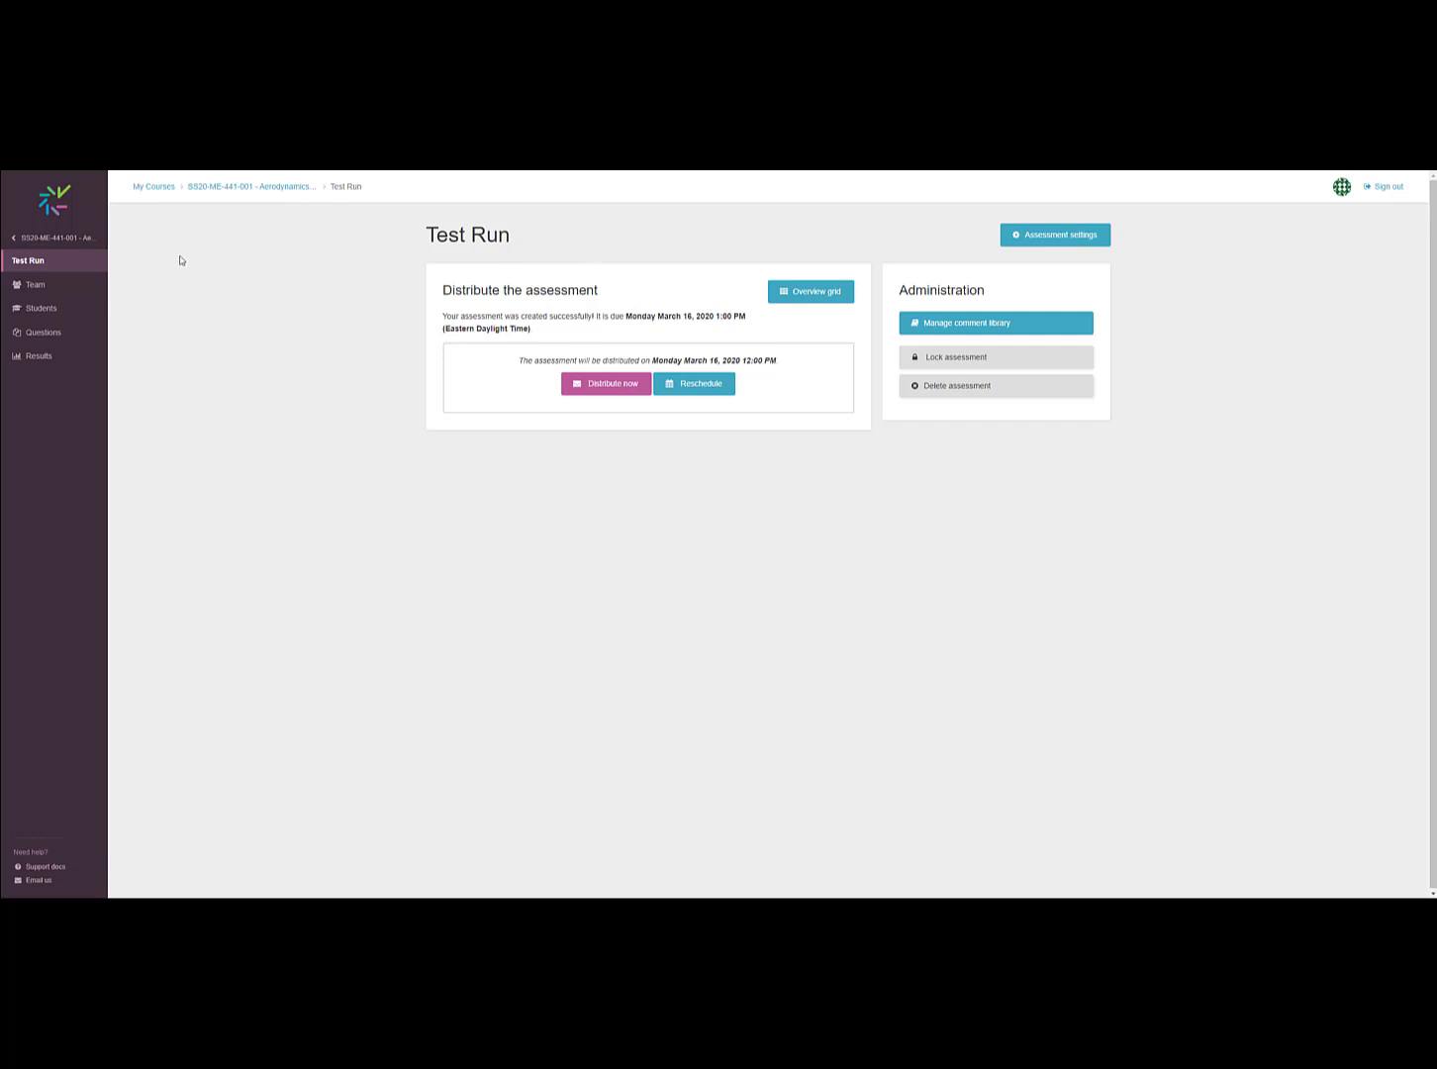
- Return to the SS20-ME-441-001 course and open the student list of the ME 441 Exam Crowdmark Test Run assessment
left_click(238, 188)
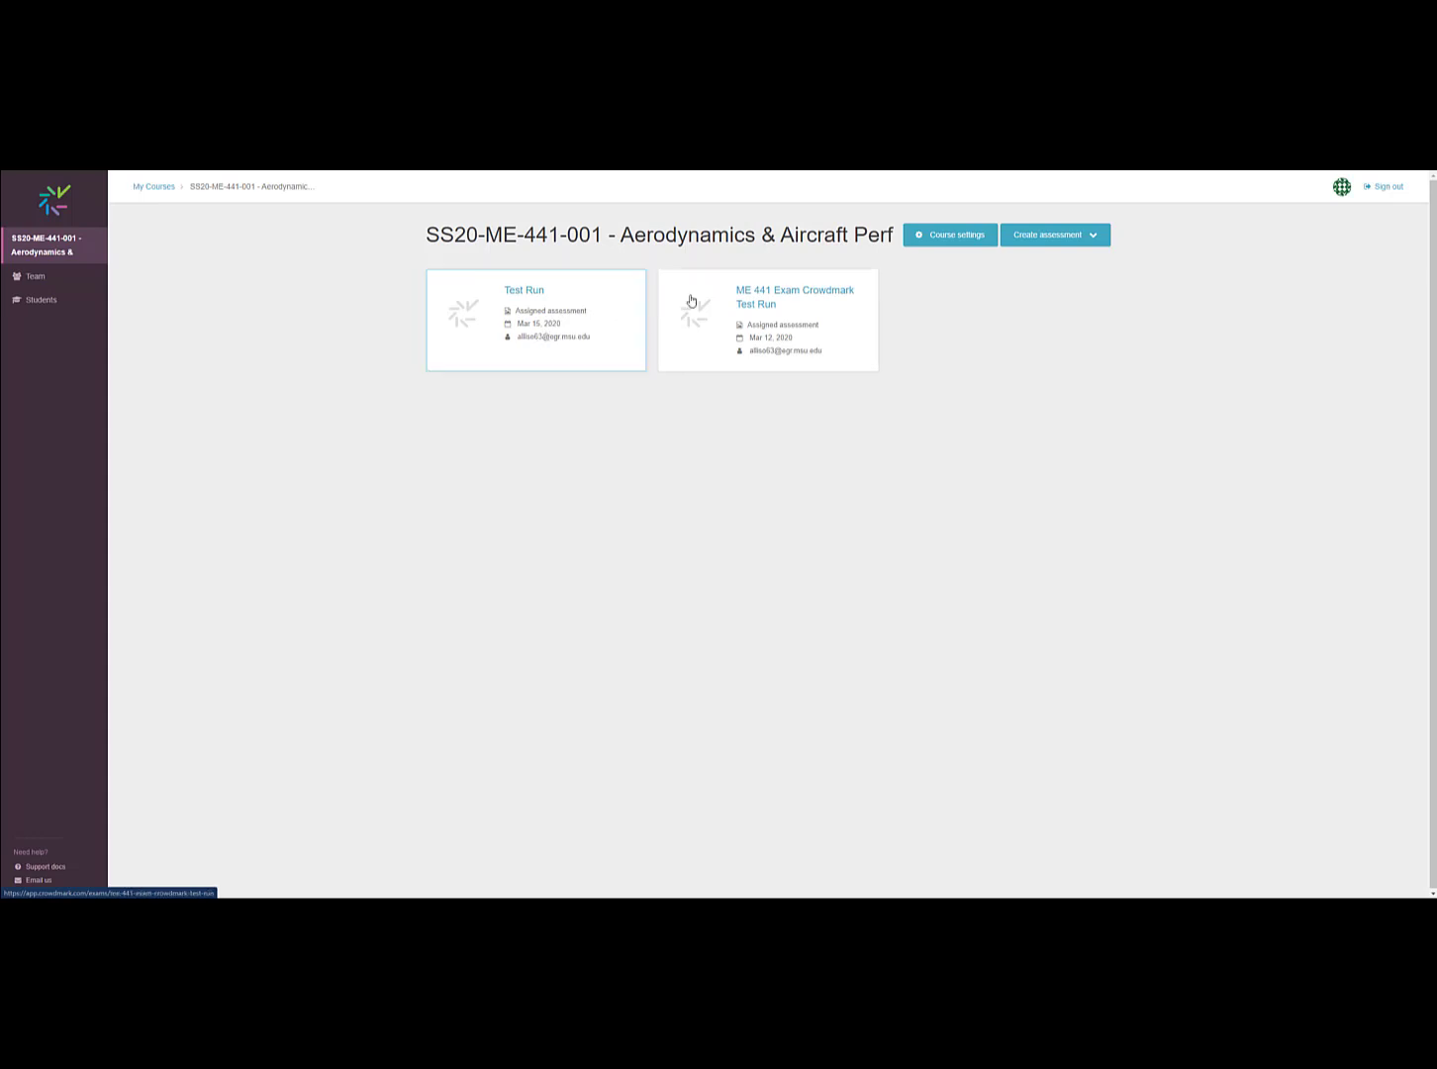
left_click(754, 304)
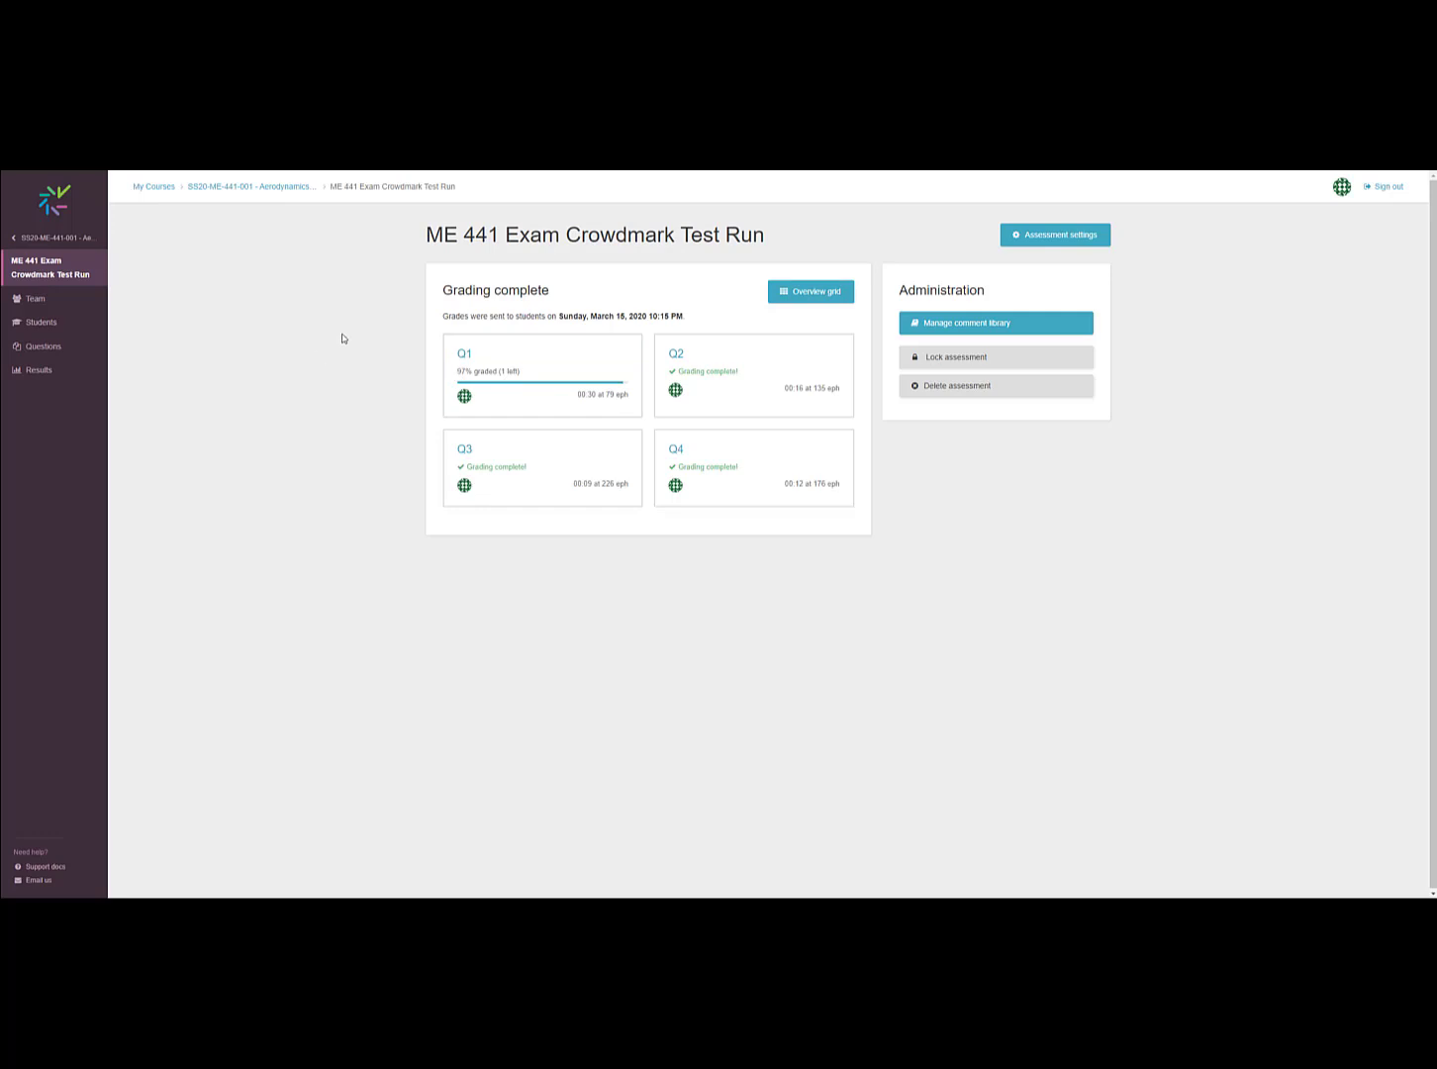
left_click(43, 325)
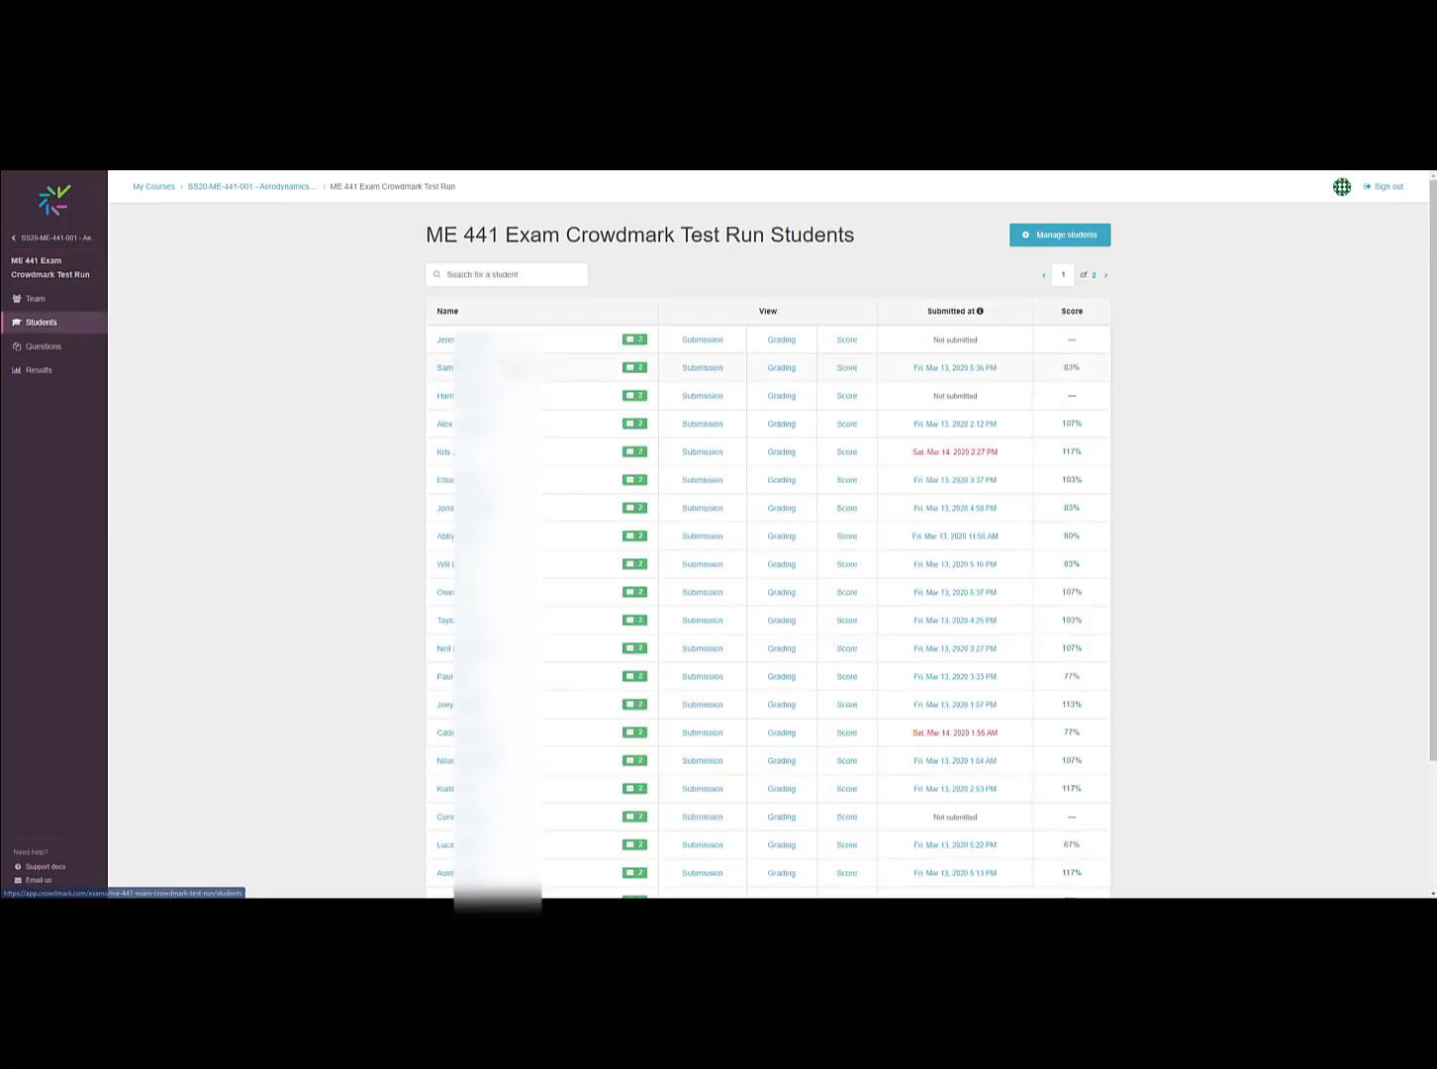
- Open the submission log of the student who submitted on March 13, 2020 at 3:37 PM and examine the recorded activities
scroll(747, 362, "down", 1)
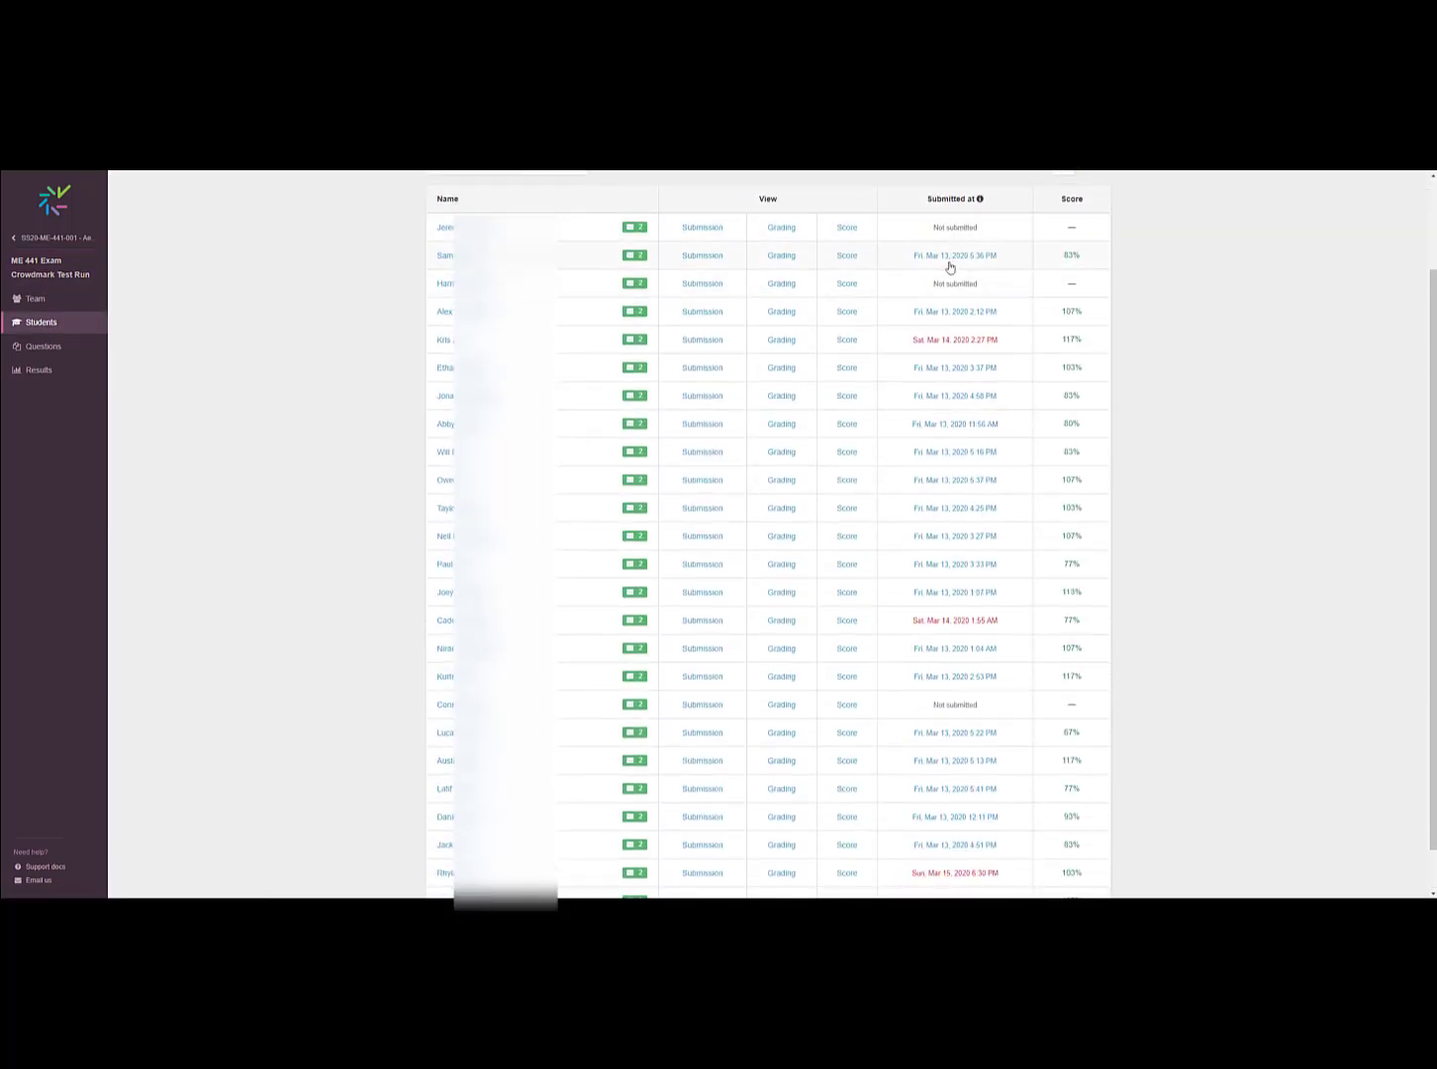
left_click(958, 372)
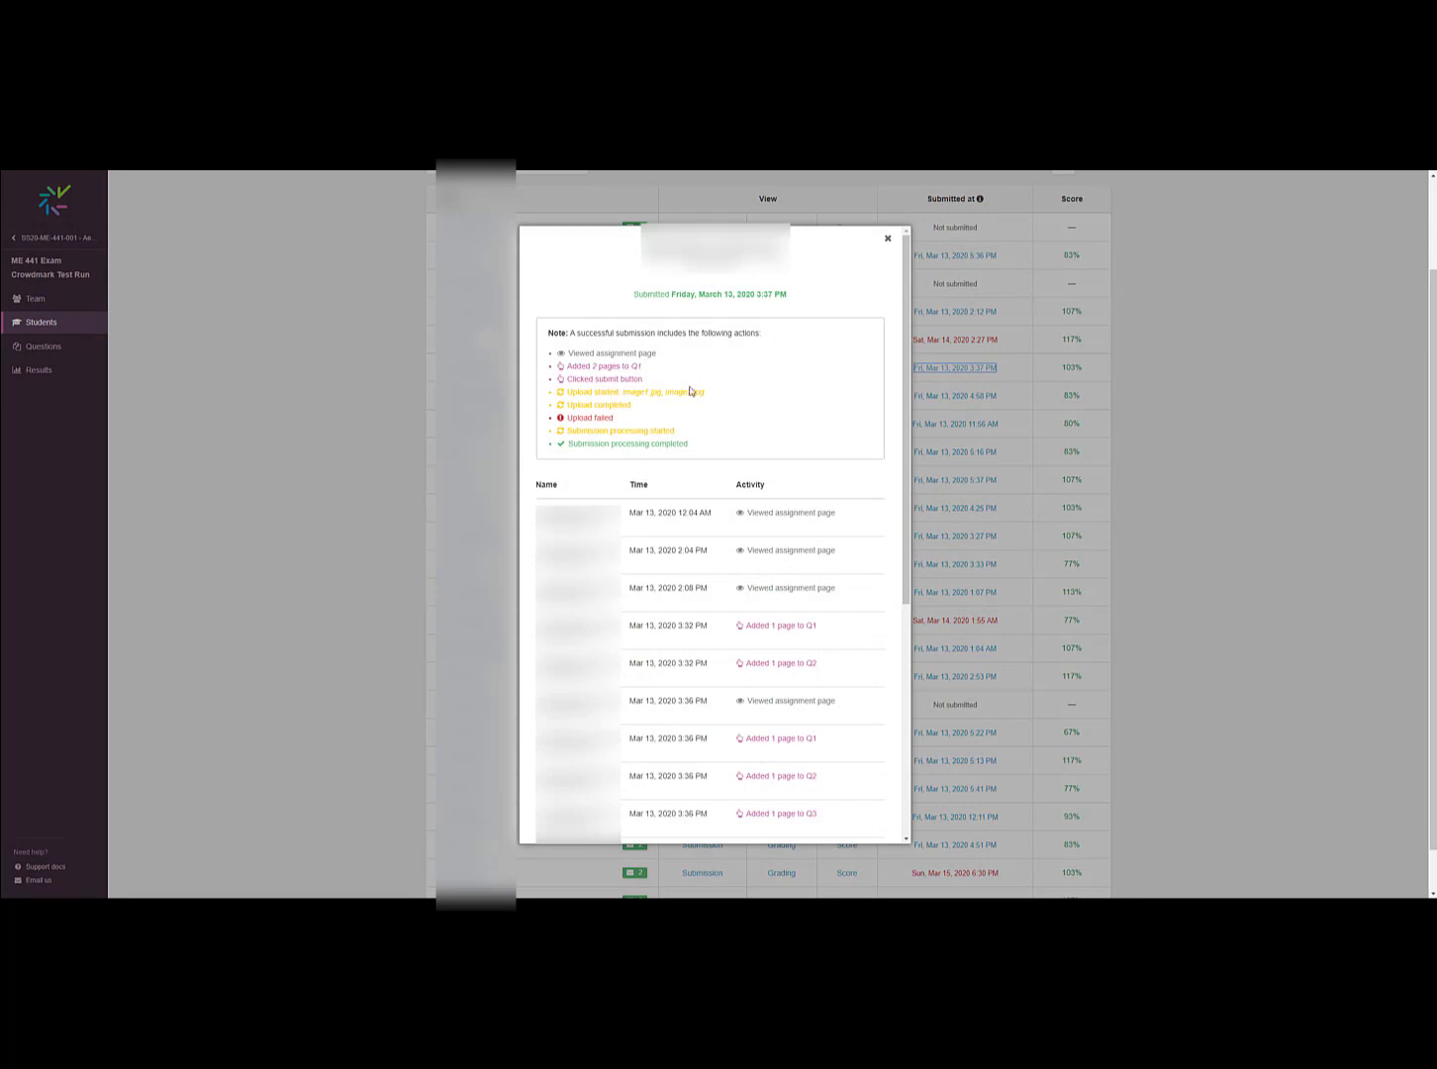
scroll(699, 418, "down", 2)
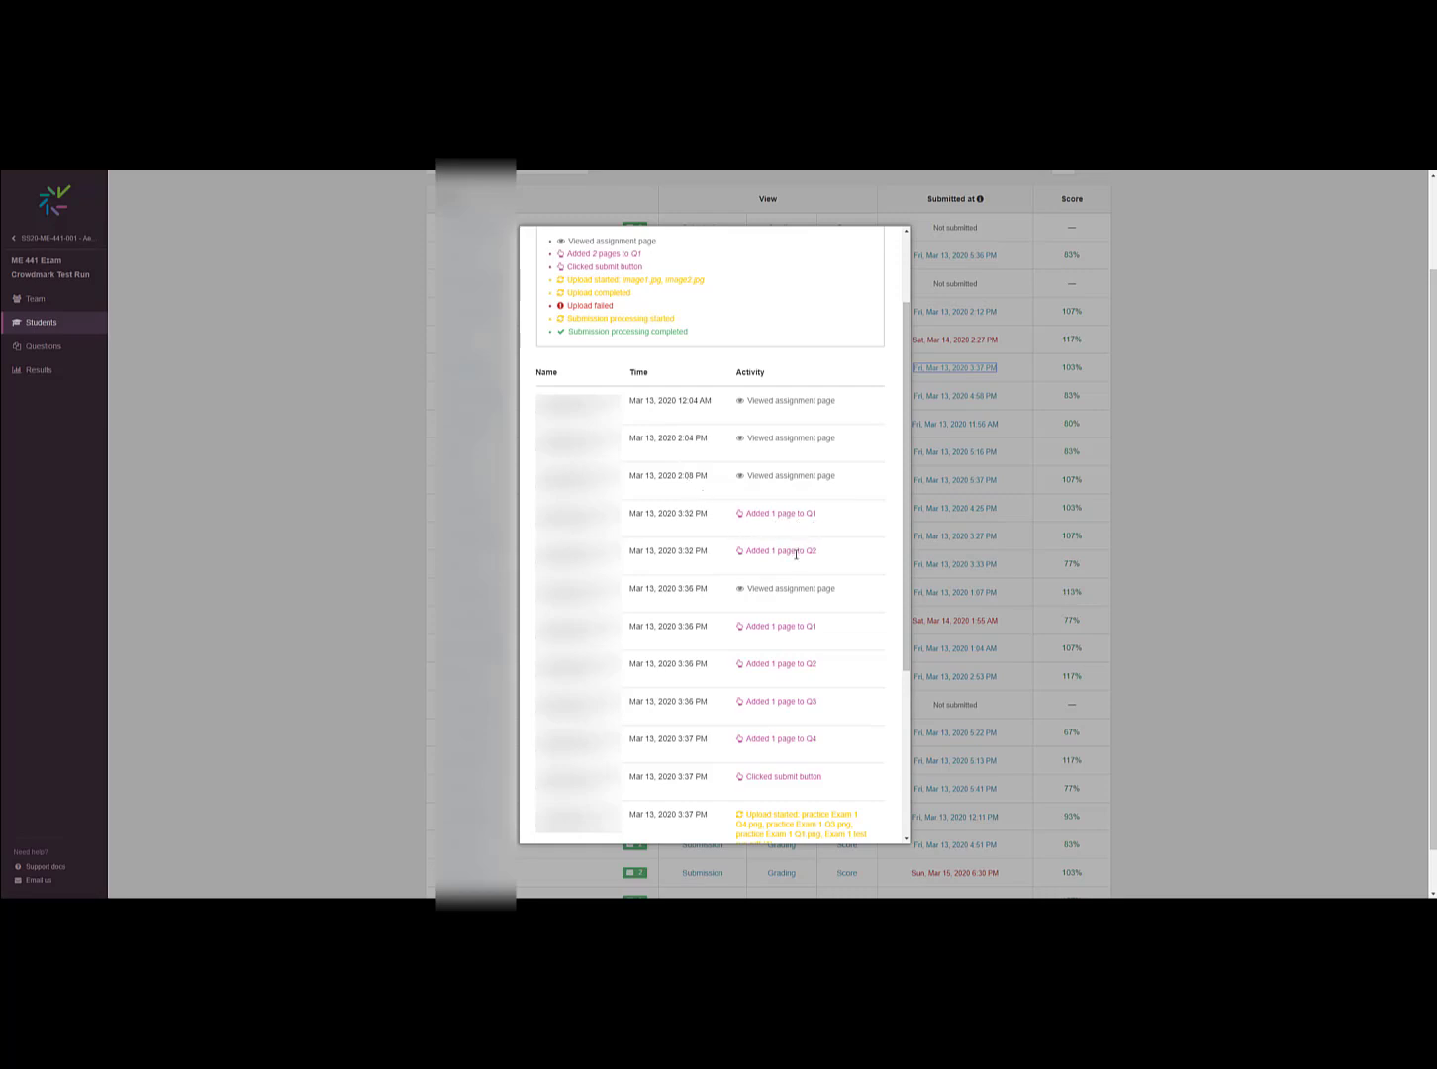
scroll(797, 554, "down", 1)
scroll(796, 581, "down", 3)
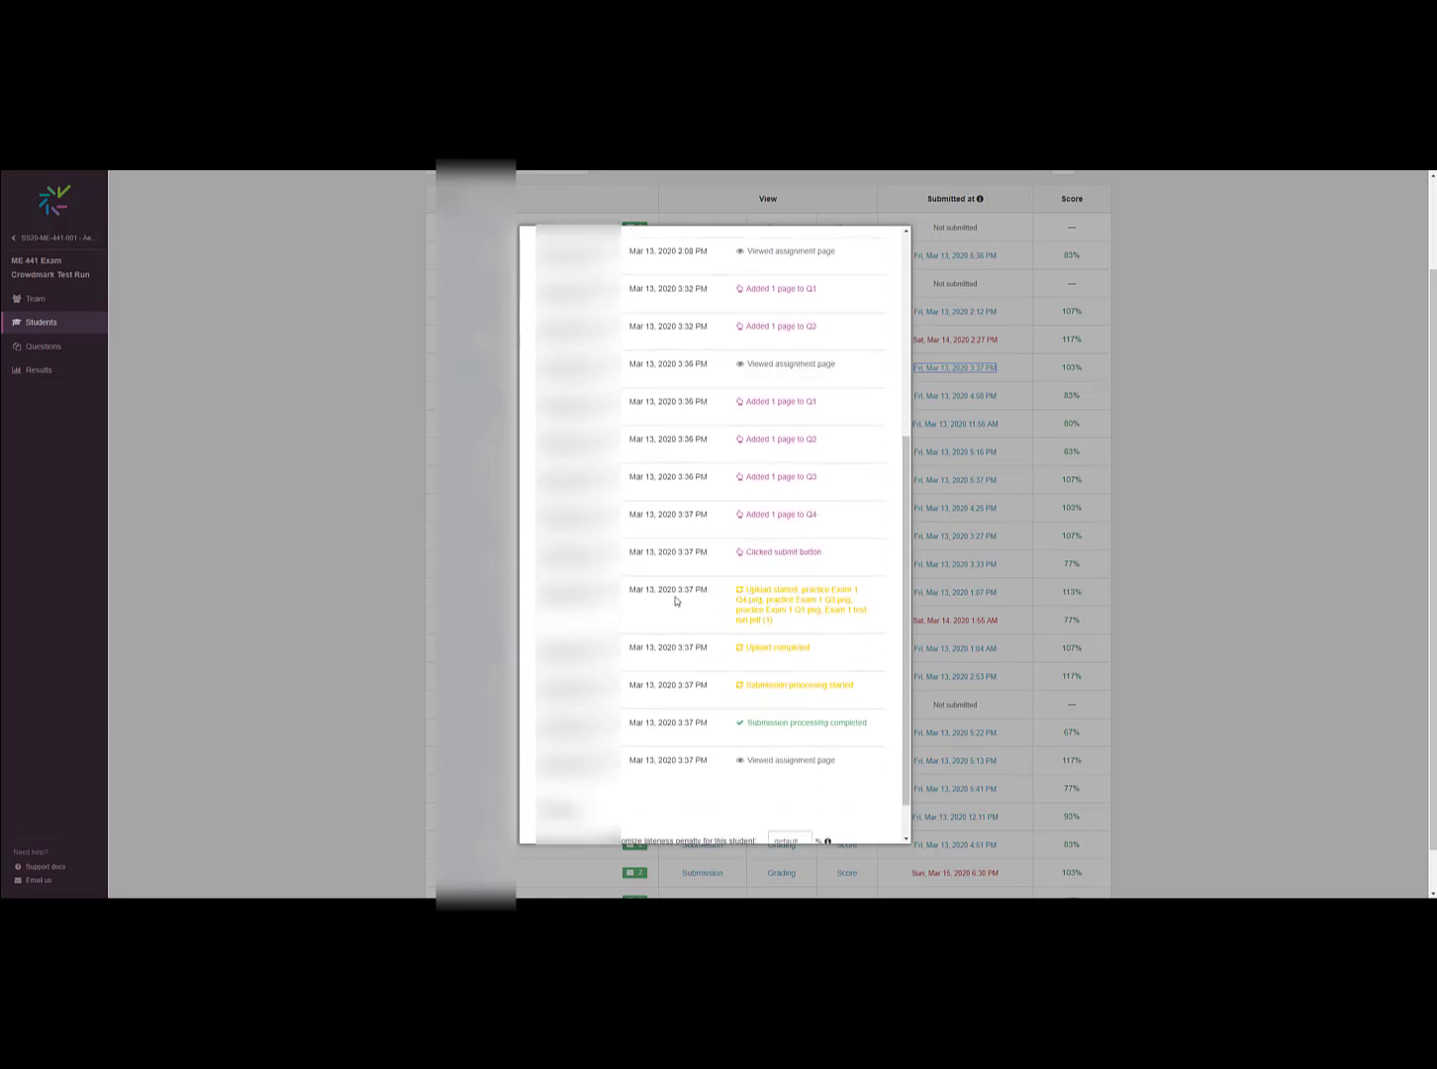
scroll(809, 625, "down", 1)
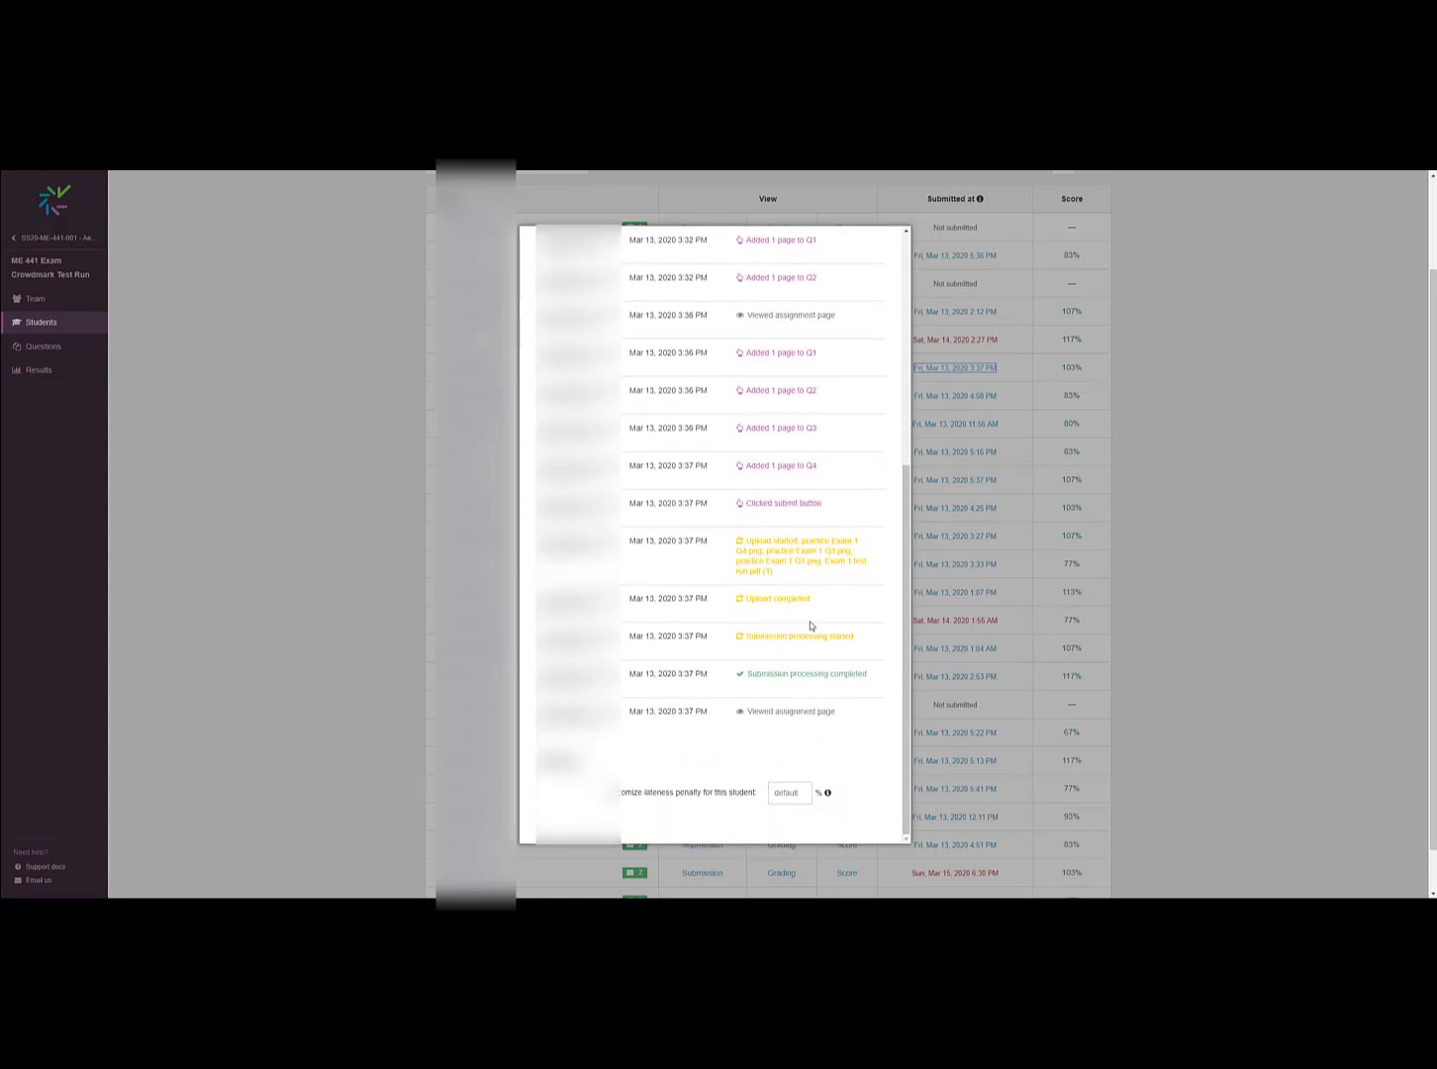
scroll(798, 598, "down", 1)
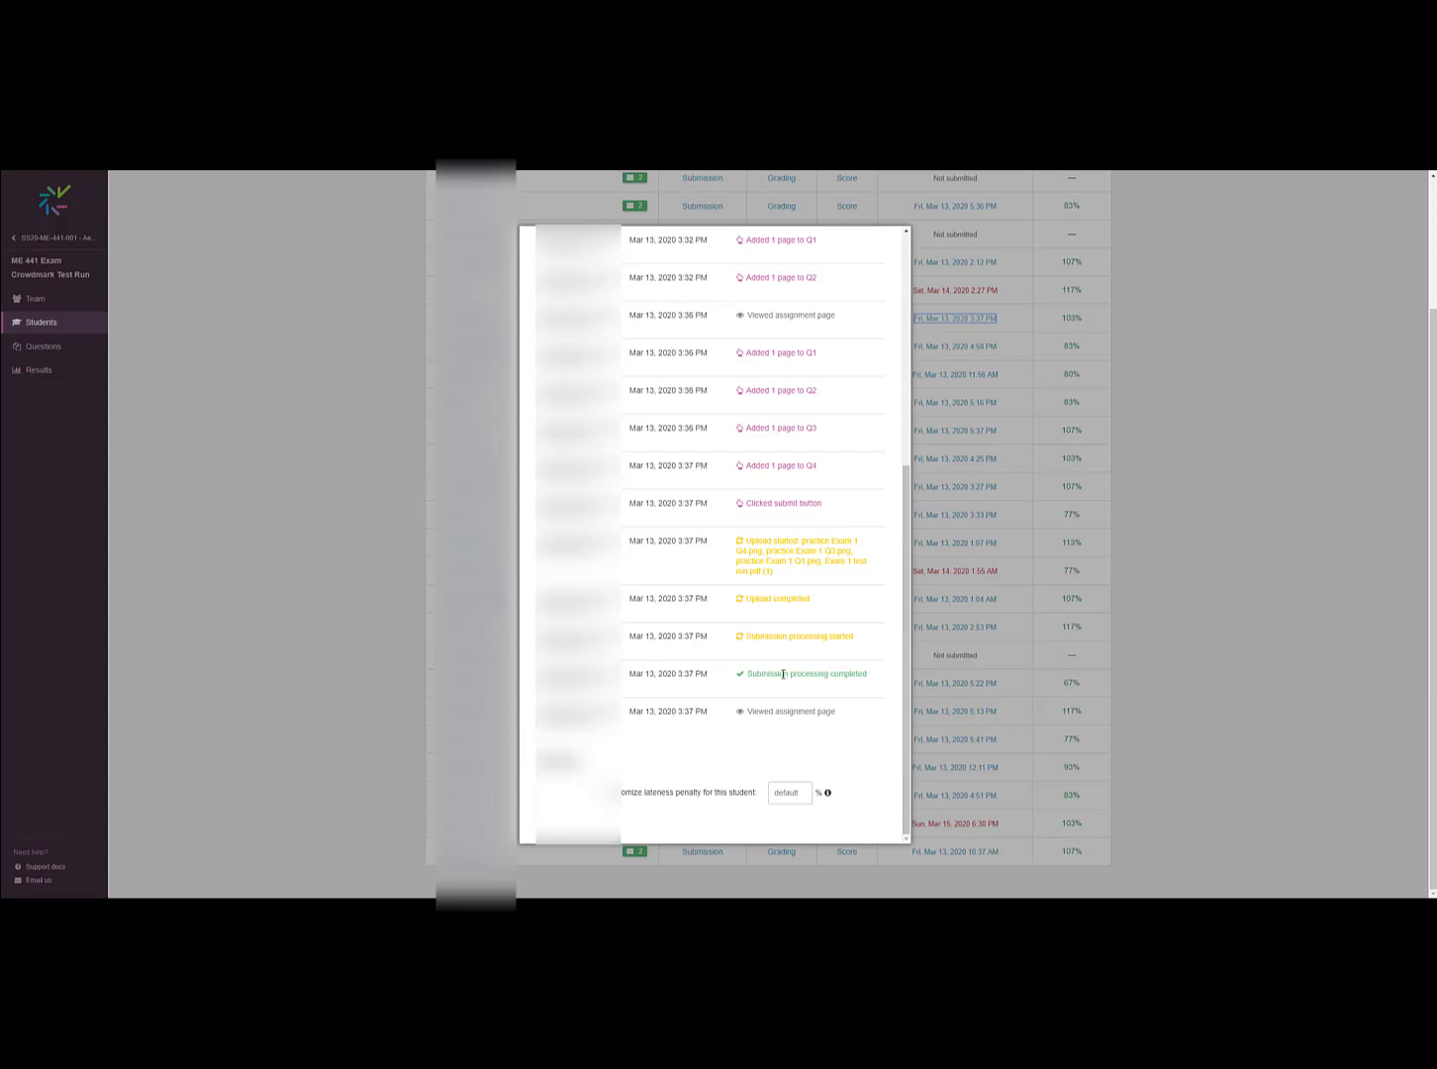
scroll(722, 597, "up", 5)
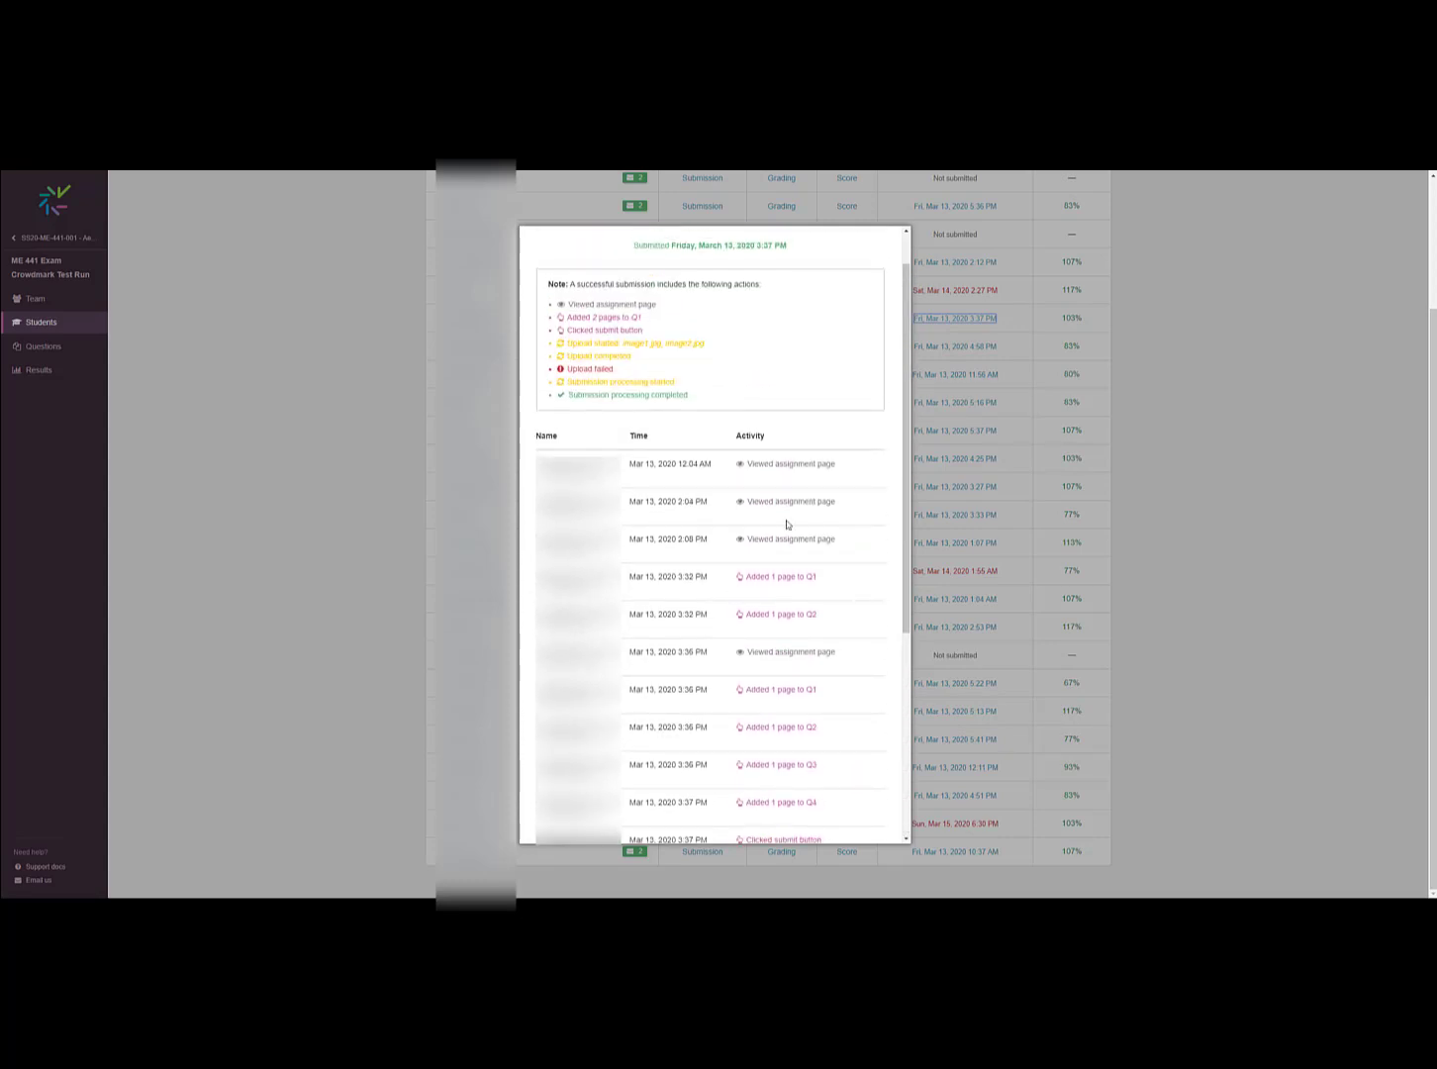
- Close the submission log and check the sent emails of the first listed student
left_click(1202, 333)
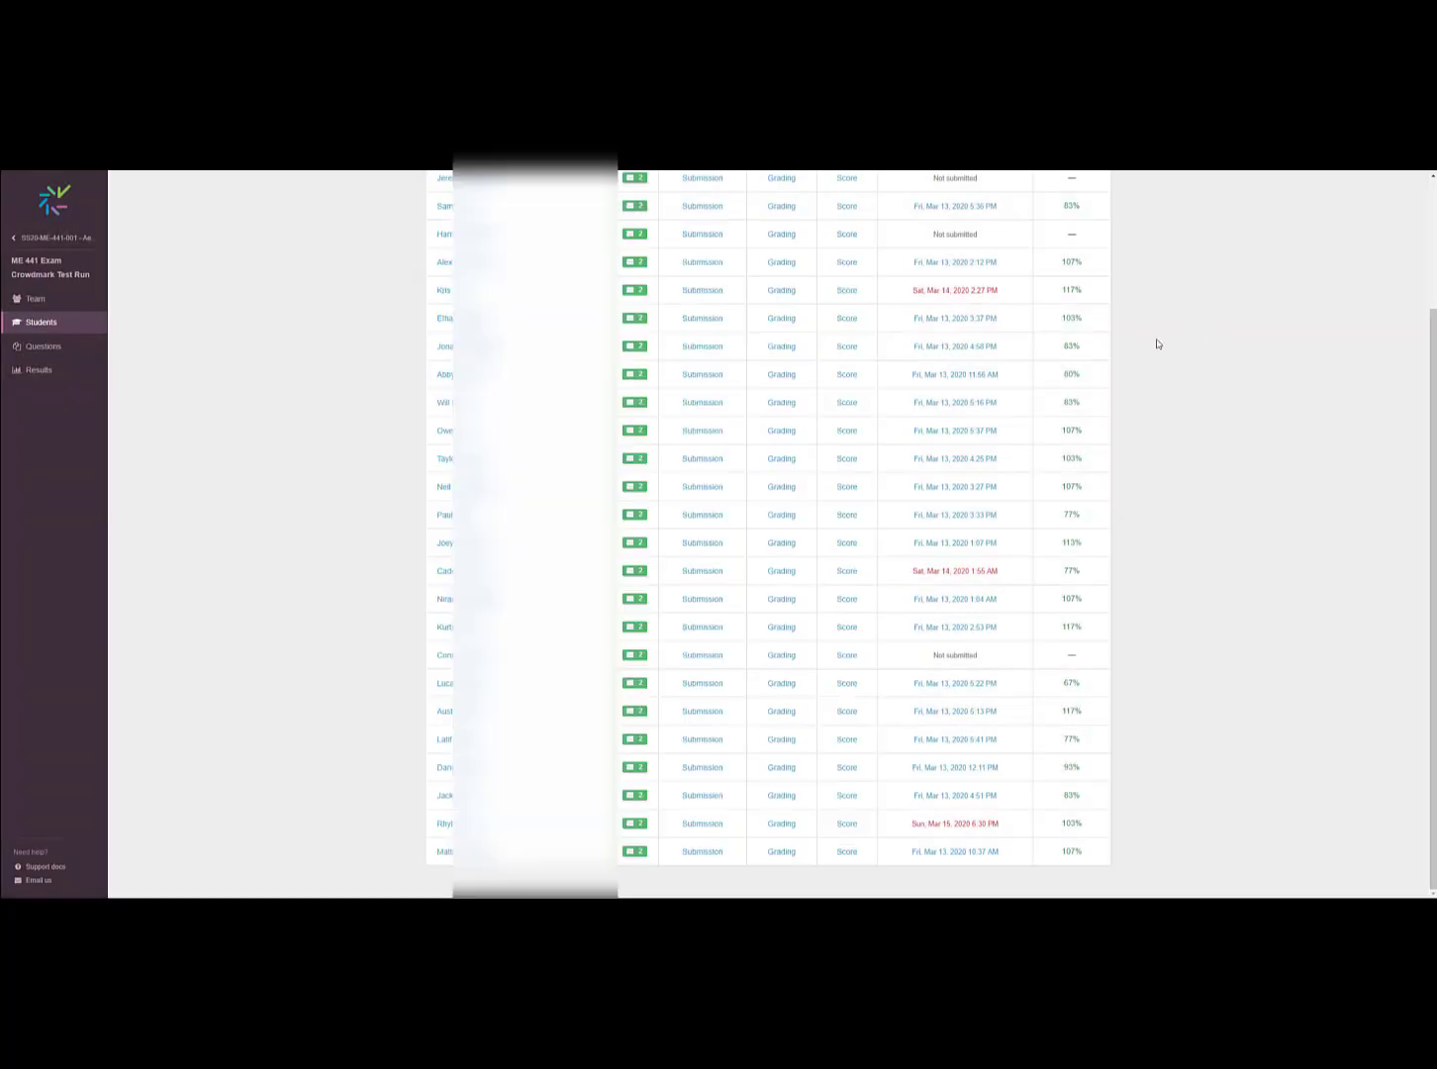
scroll(956, 512, "up", 2)
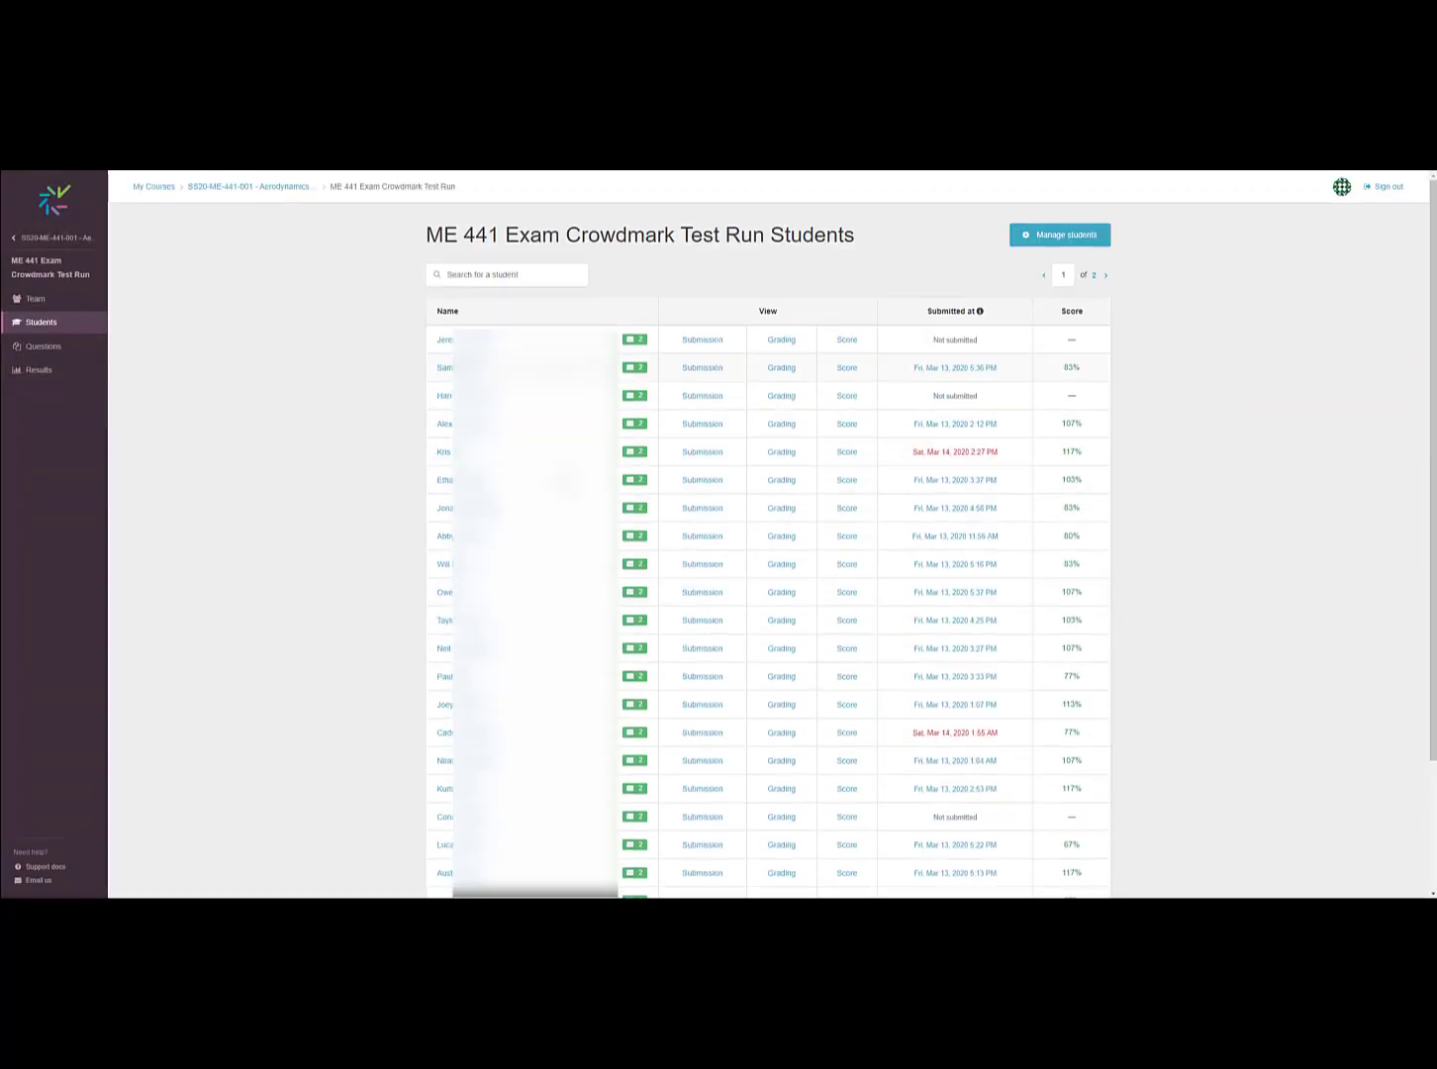
scroll(619, 591, "down", 2)
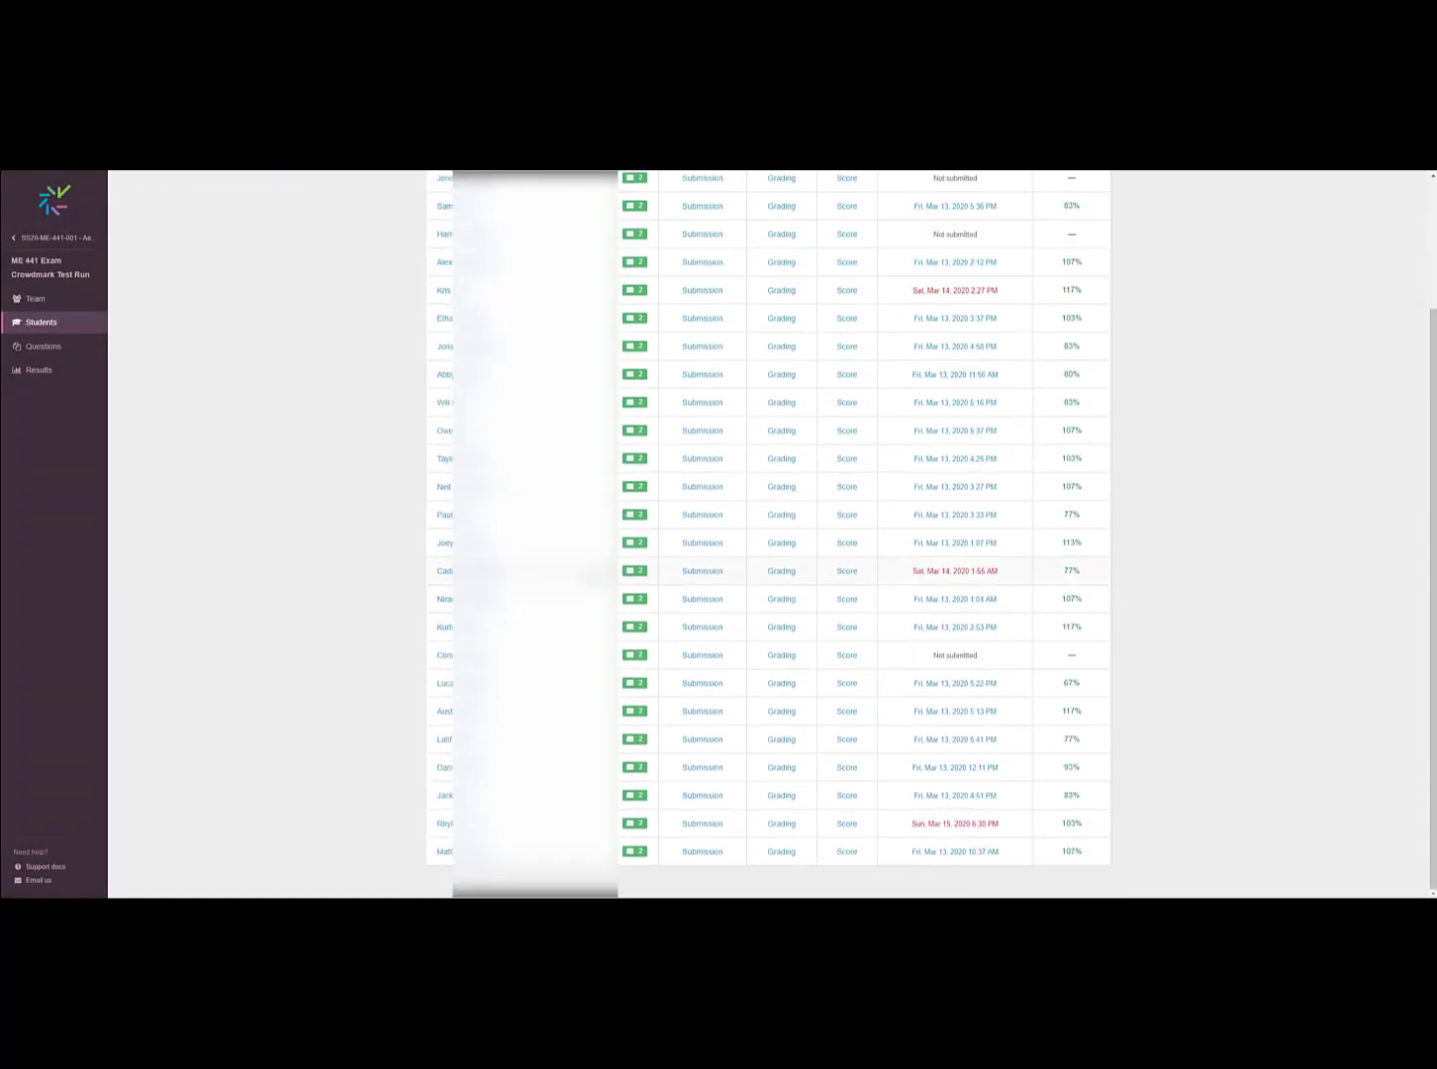
scroll(595, 583, "up", 2)
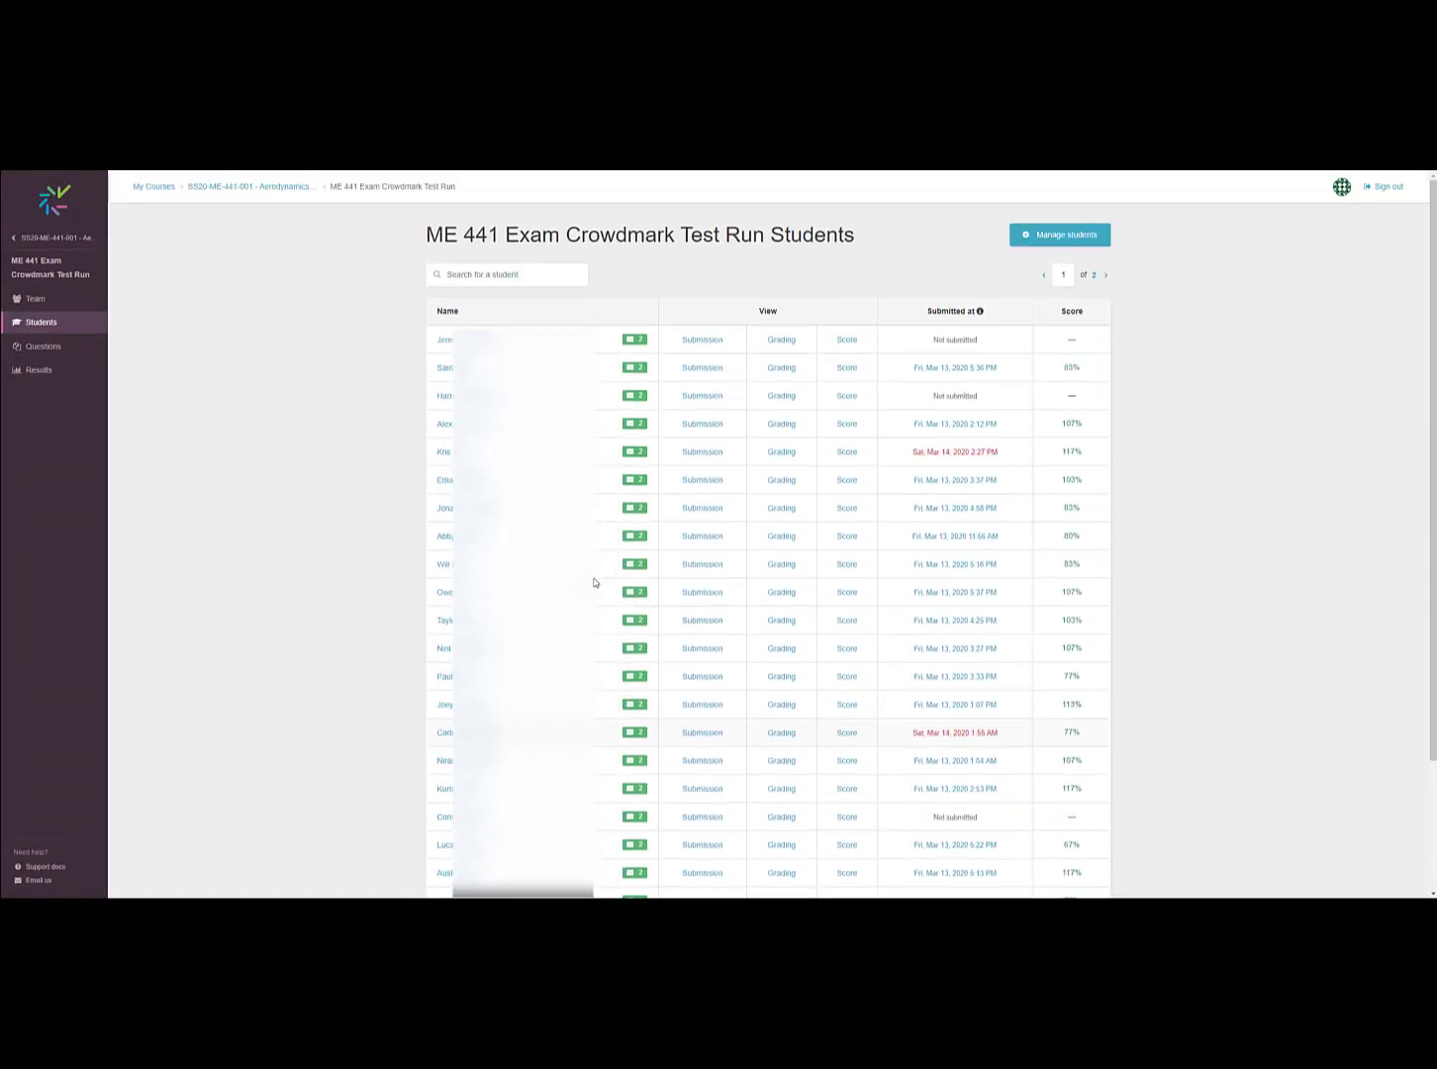
left_click(634, 341)
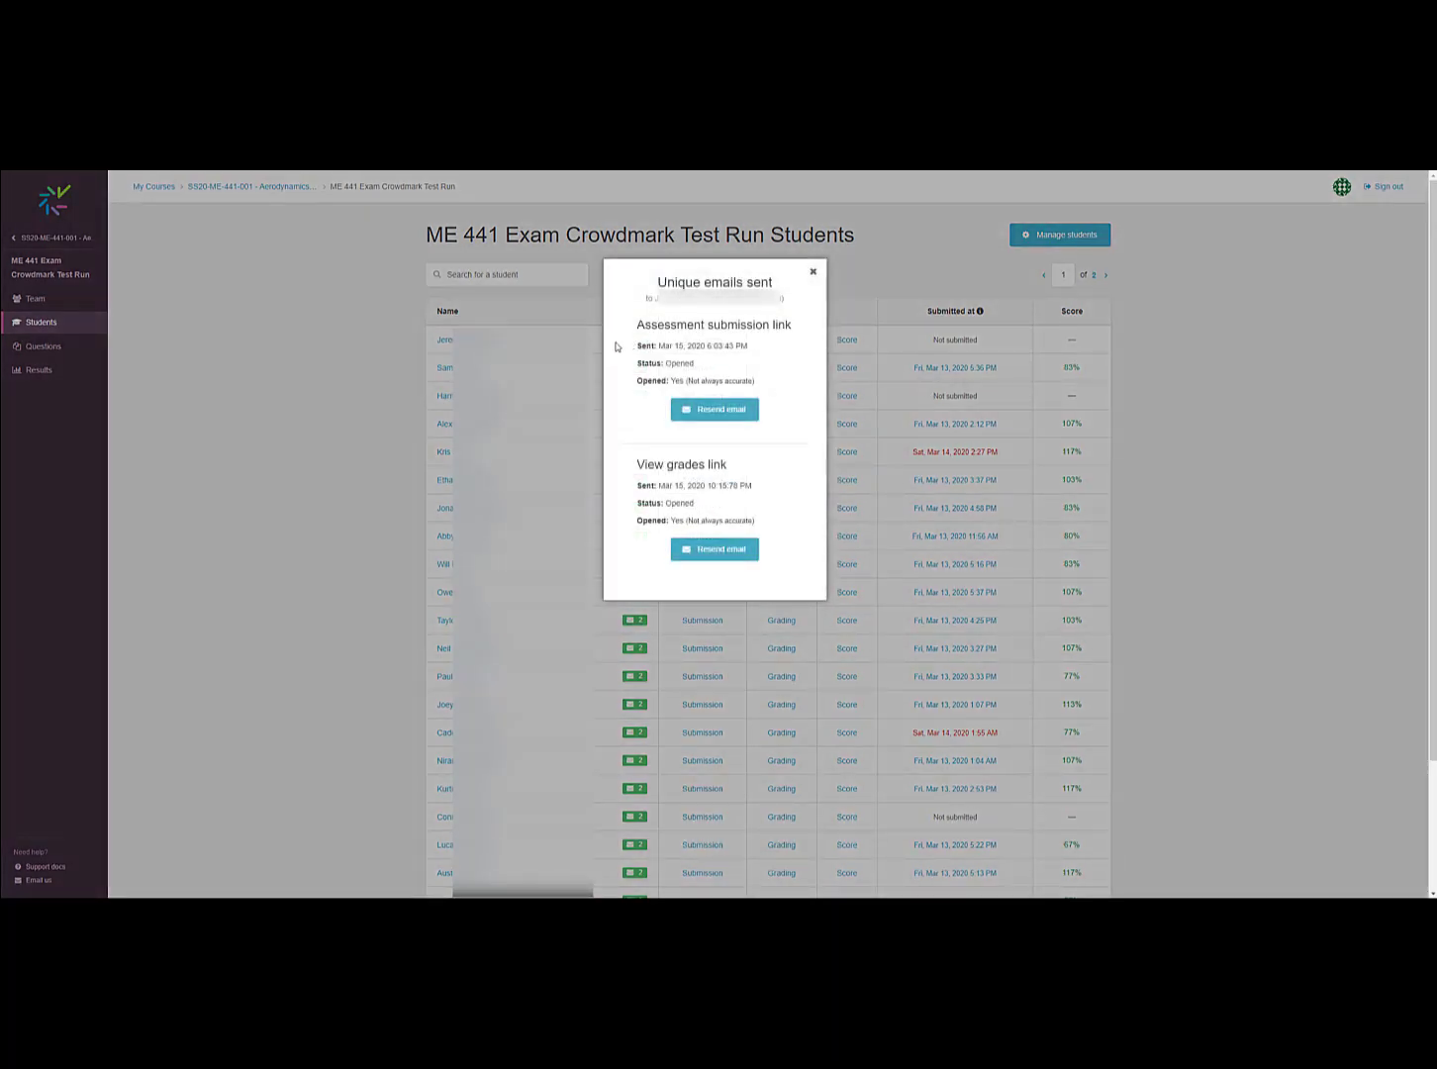
left_click(811, 271)
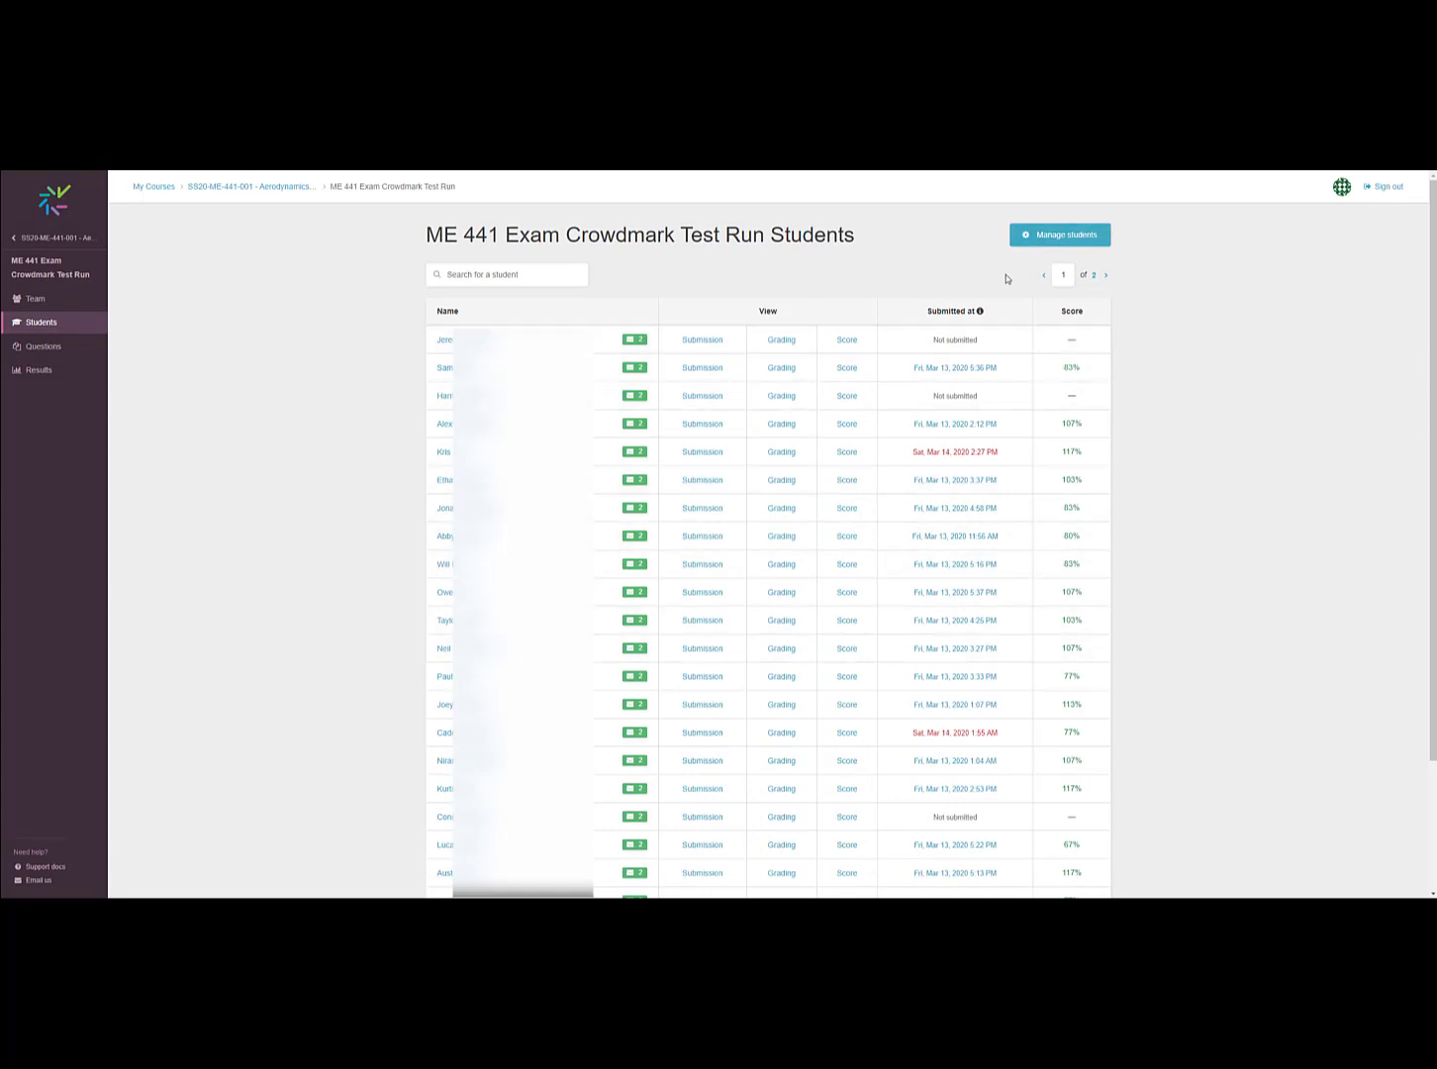
- Examine the submission times and scores on page 2 of the student list
left_click(1105, 275)
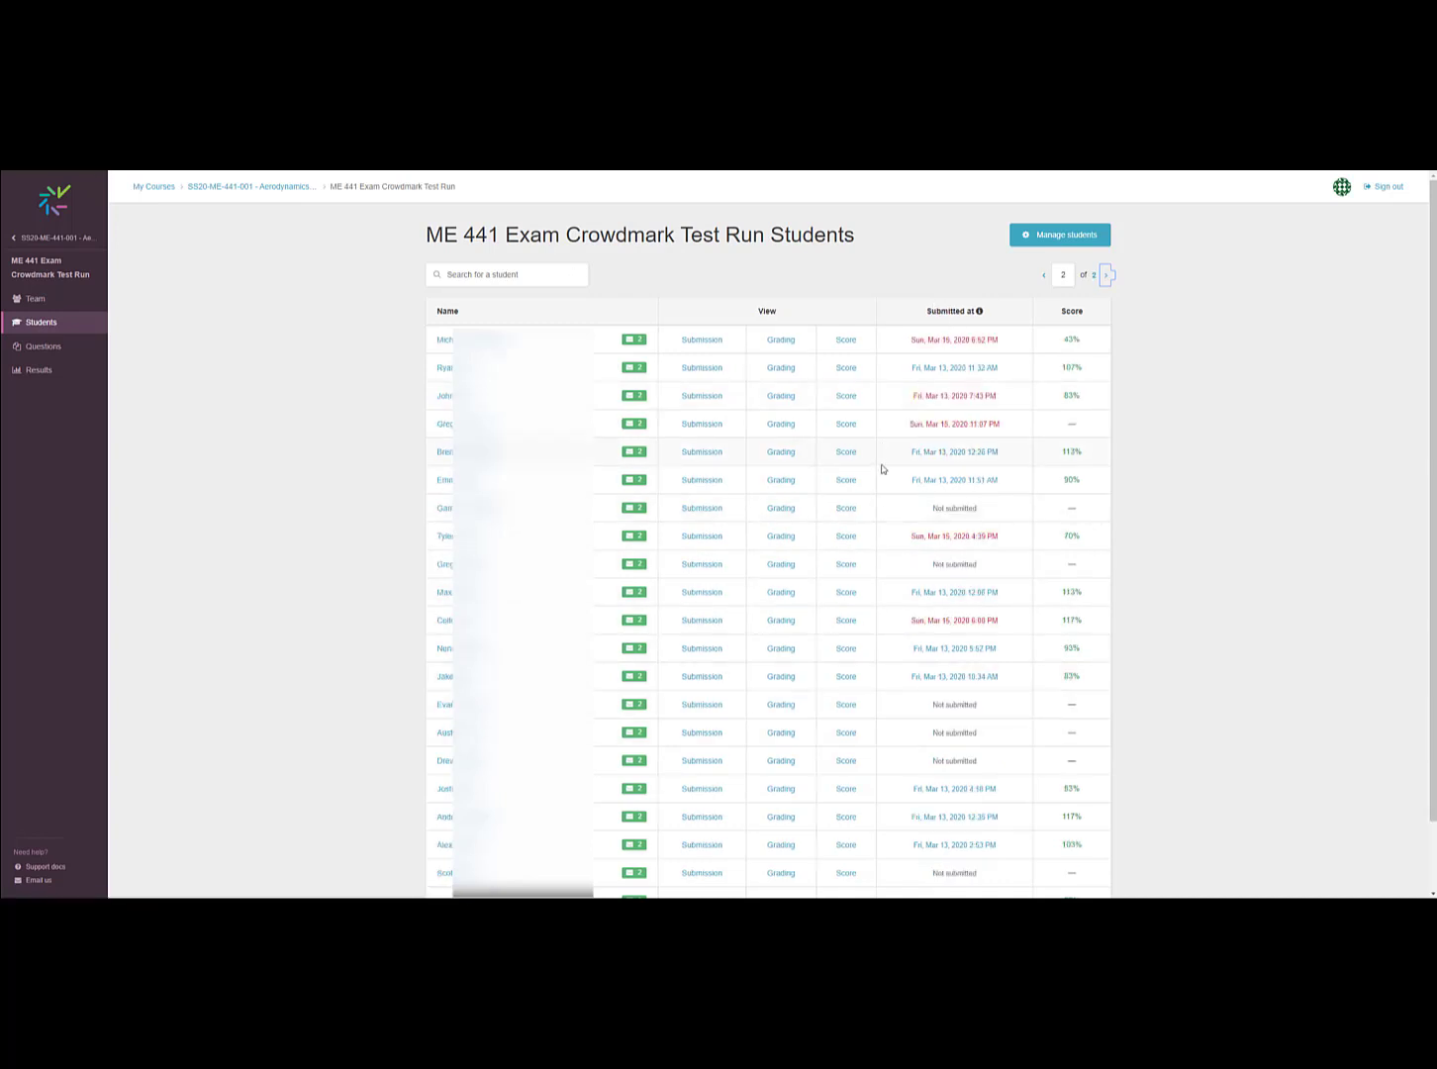
scroll(794, 684, "down", 1)
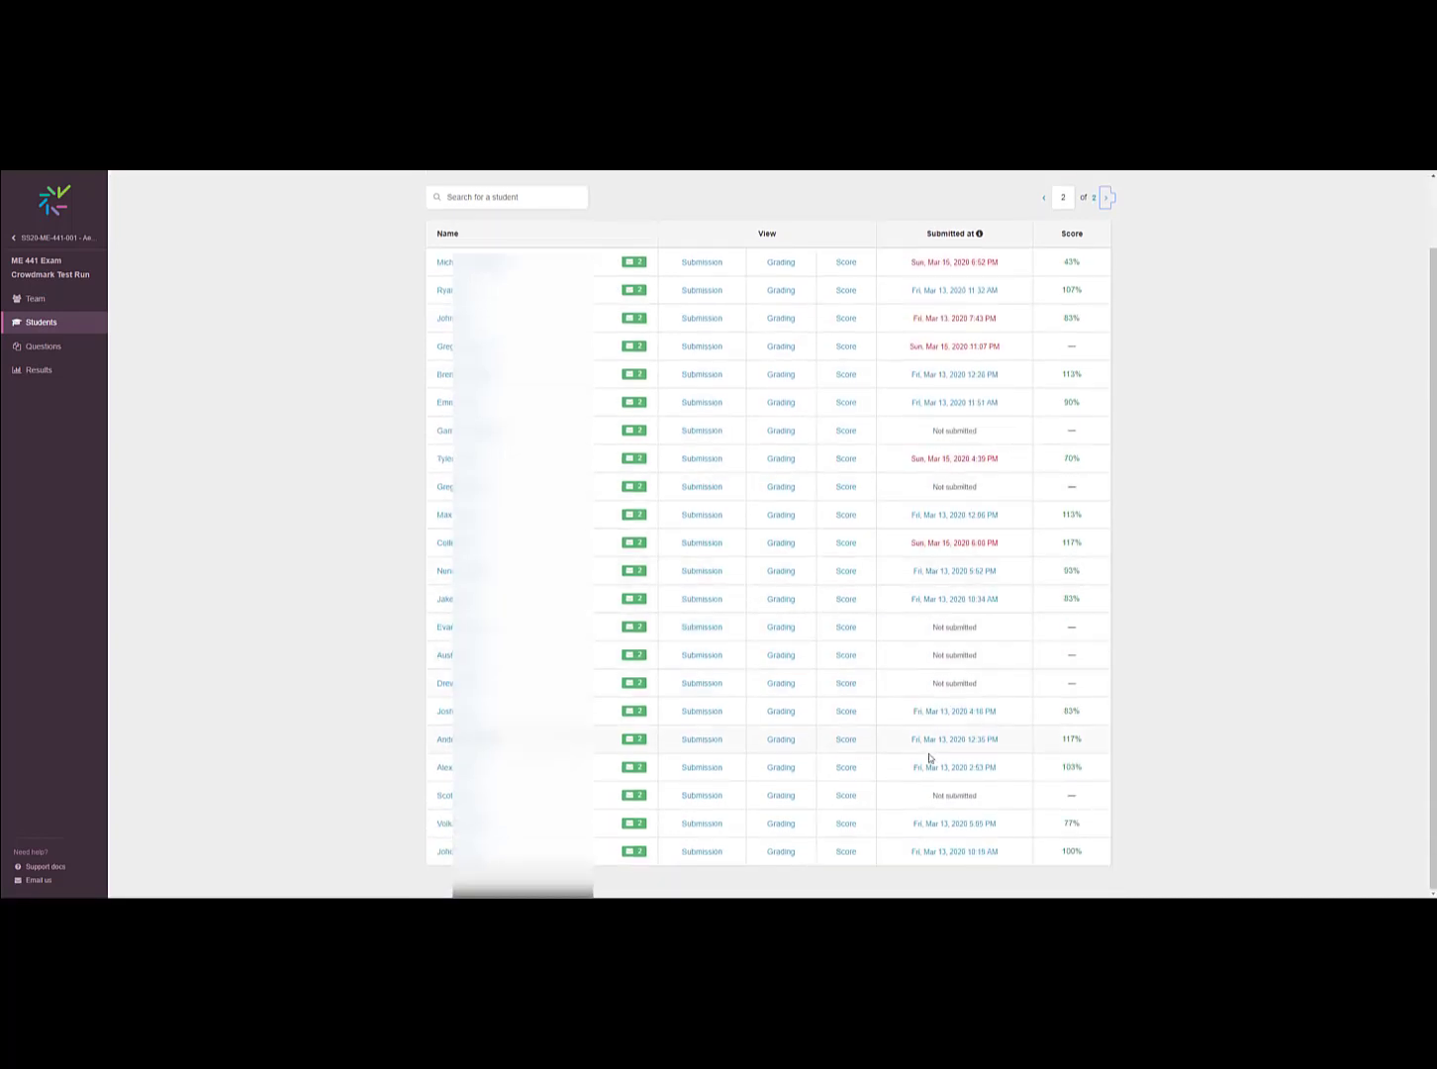
scroll(734, 503, "up", 1)
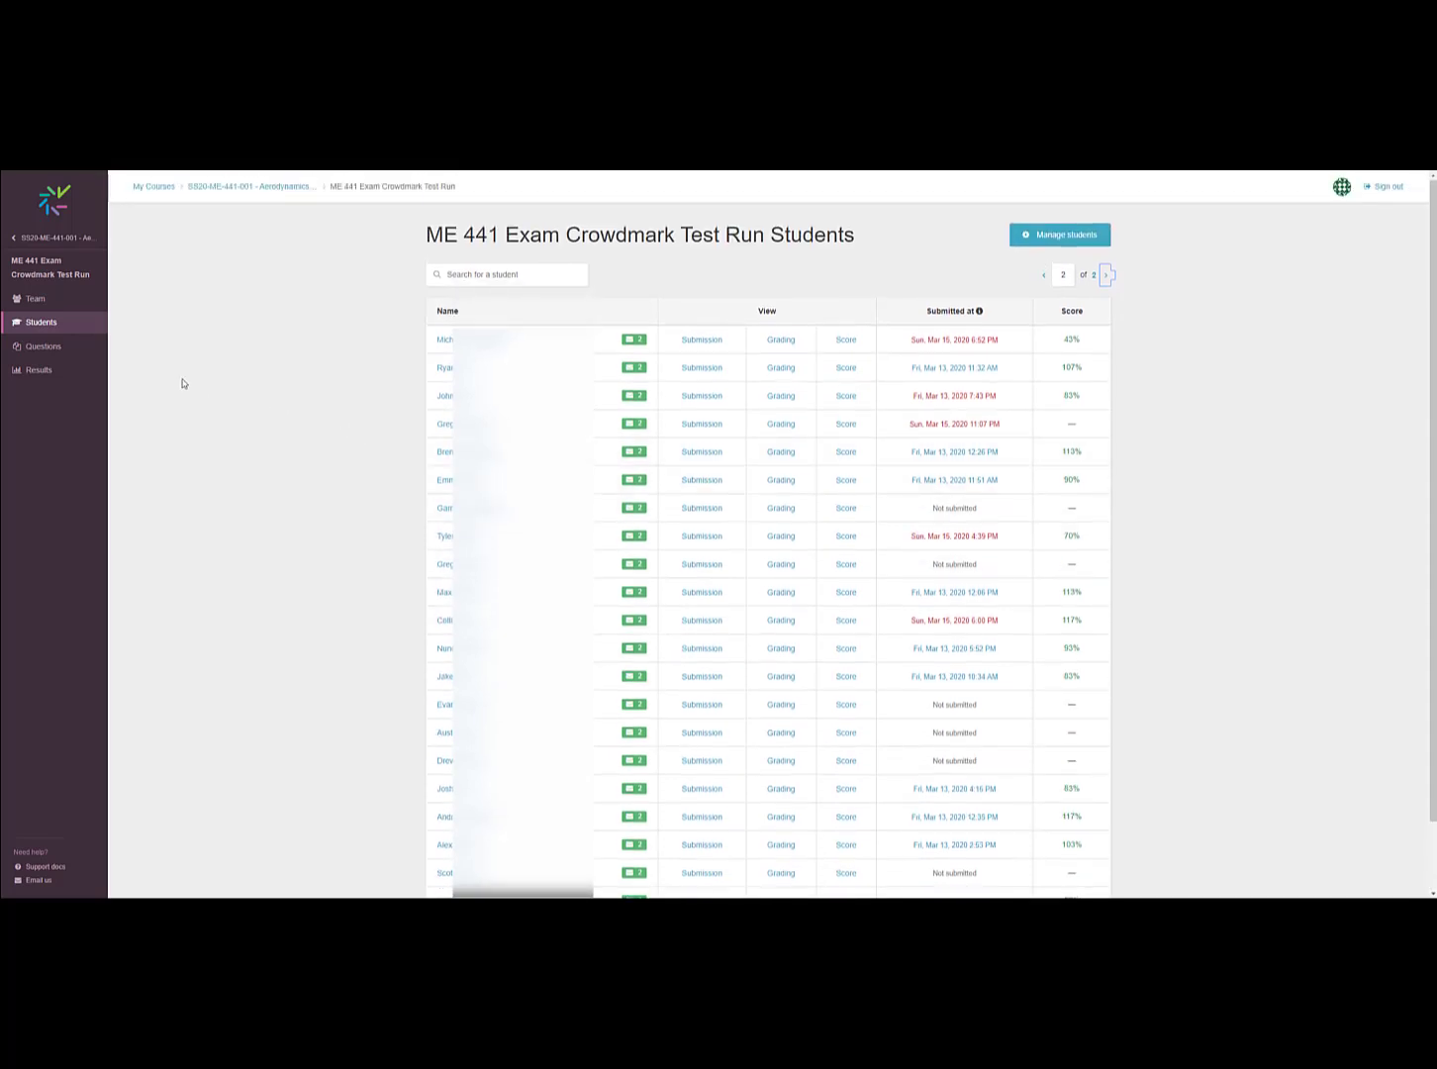
- Review the assessment's questions page, from the description with its two attached PDF links down to the Q4 bonus question
left_click(55, 355)
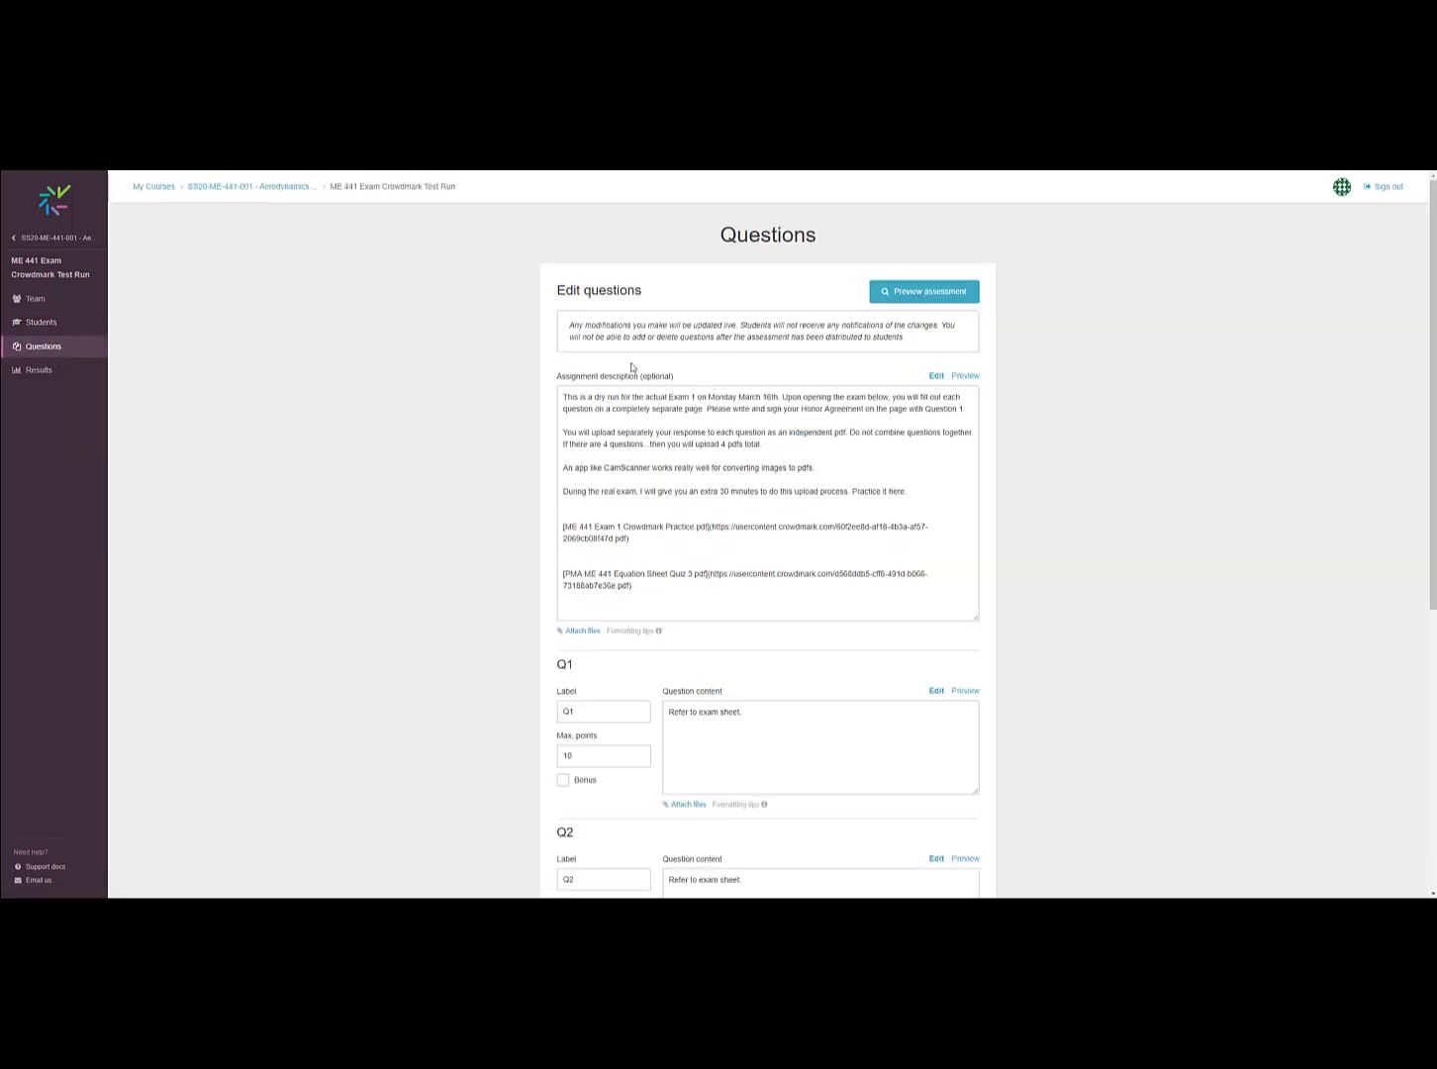
scroll(630, 297, "down", 1)
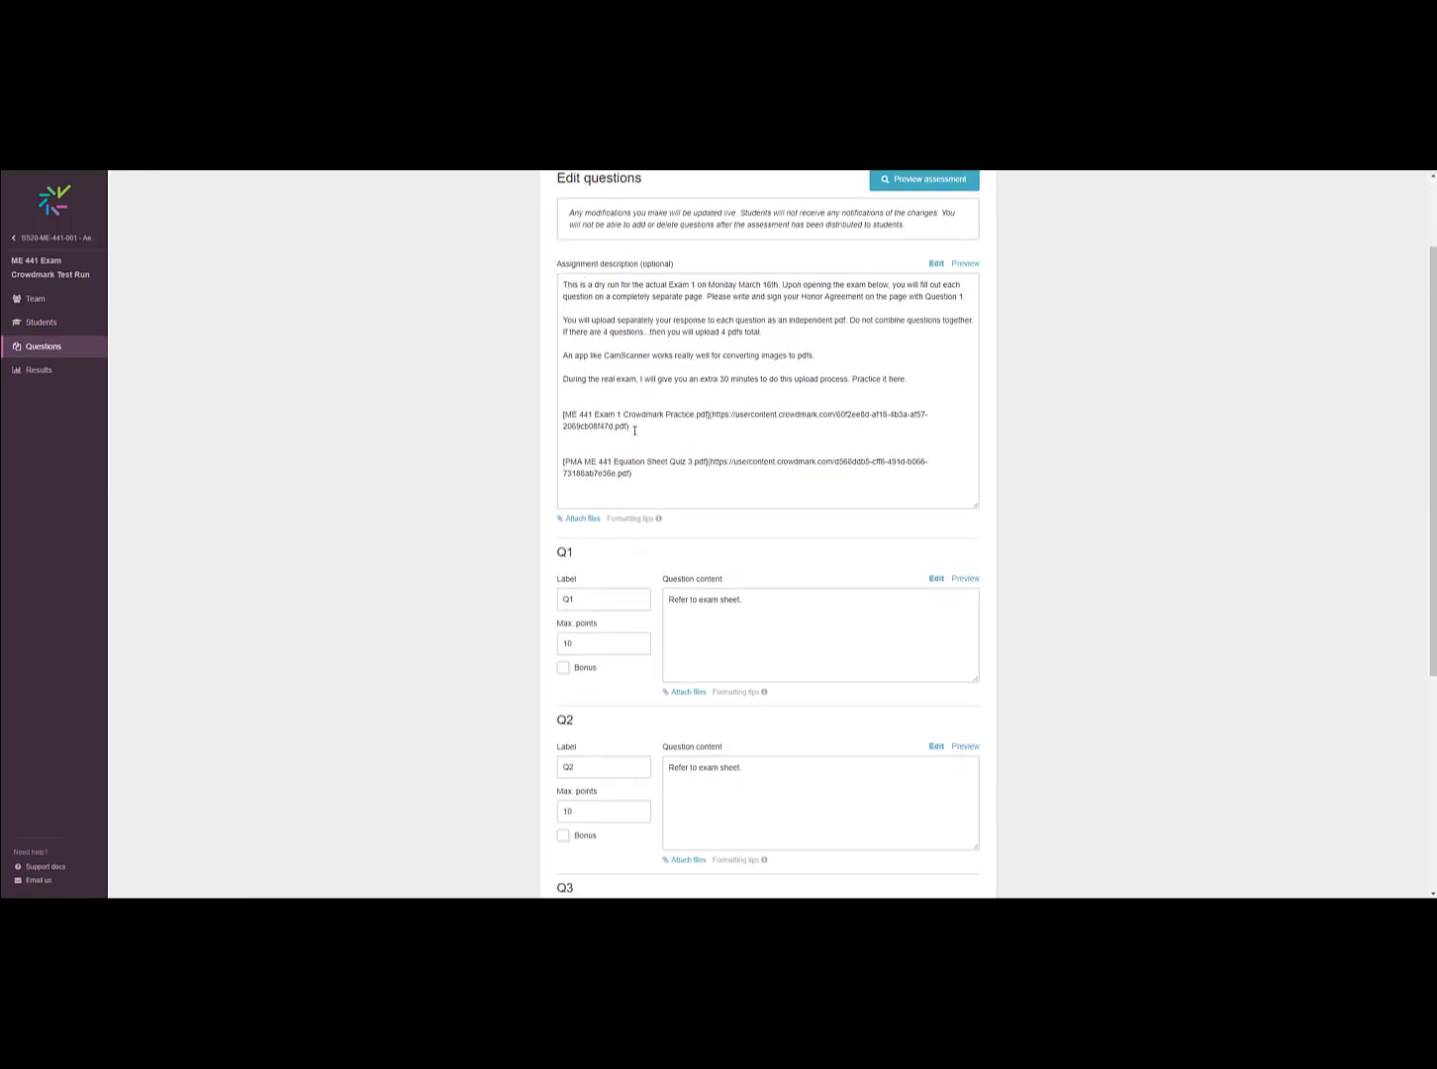
left_click_drag(634, 429, 561, 414)
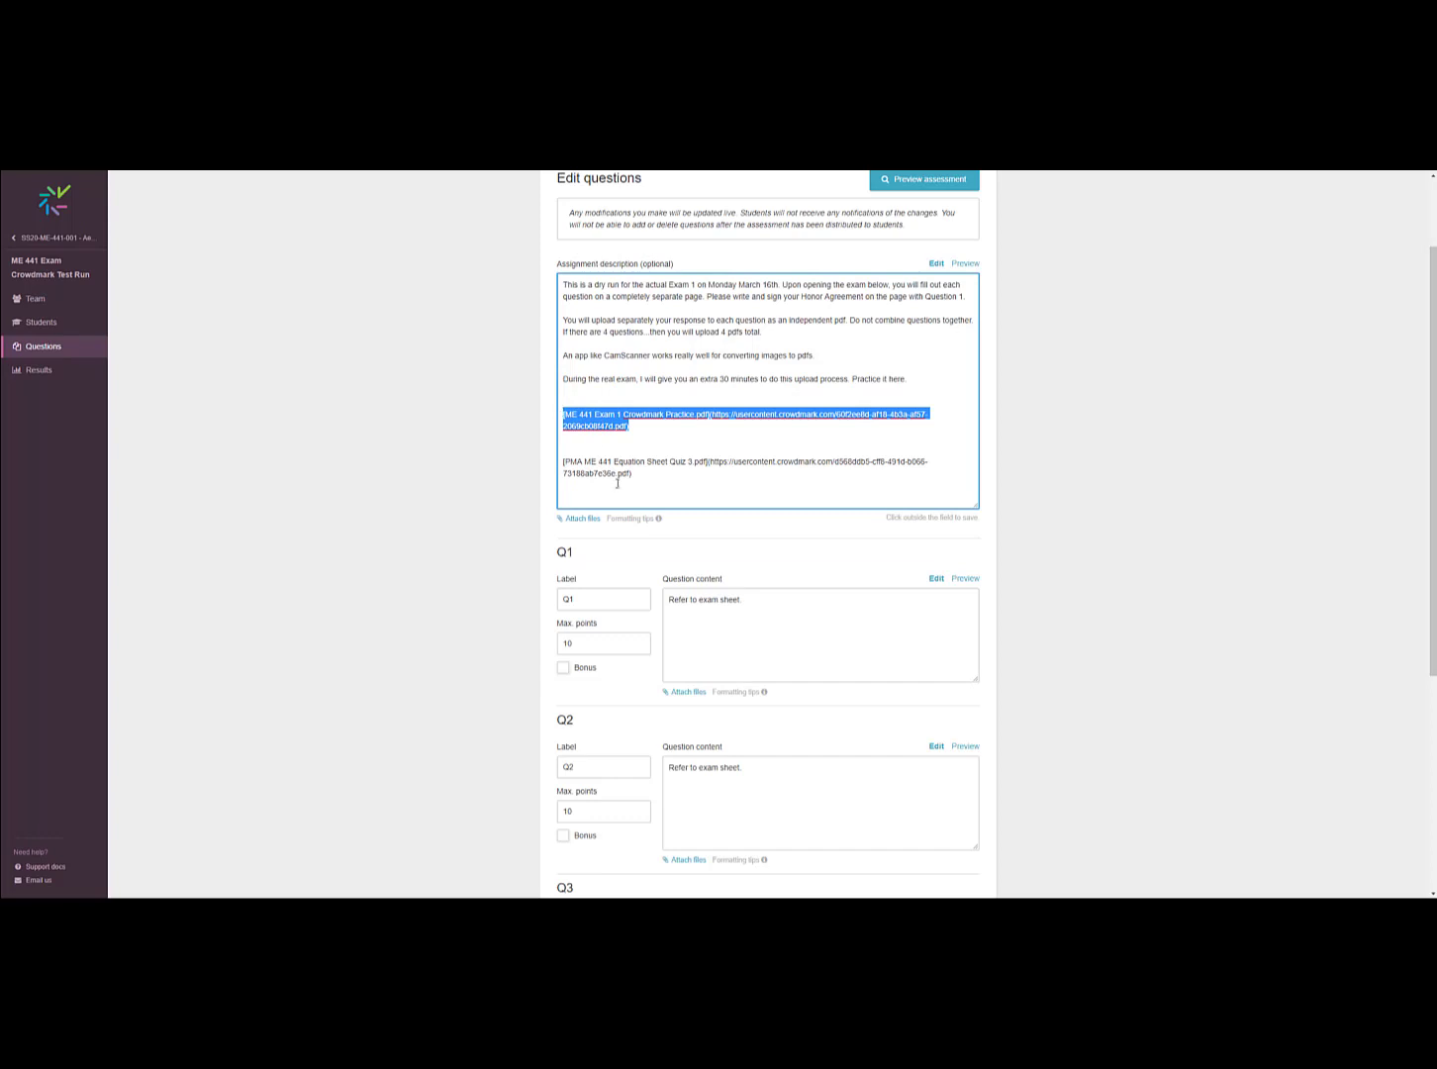
left_click_drag(633, 475, 567, 461)
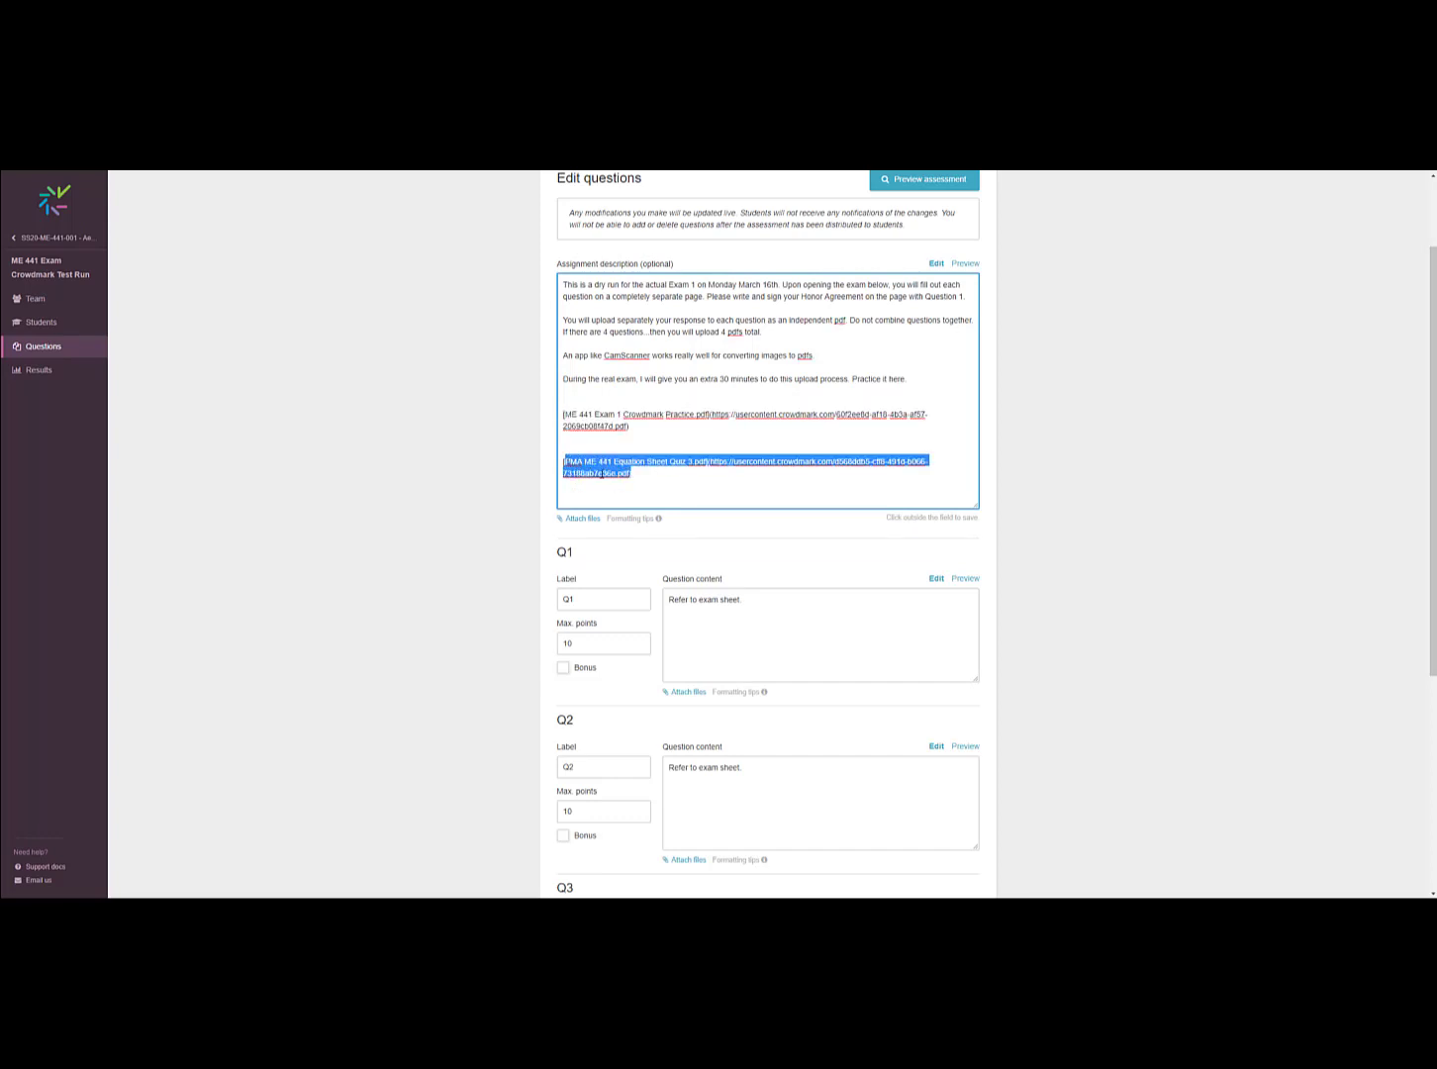
scroll(601, 473, "down", 2)
scroll(632, 562, "down", 2)
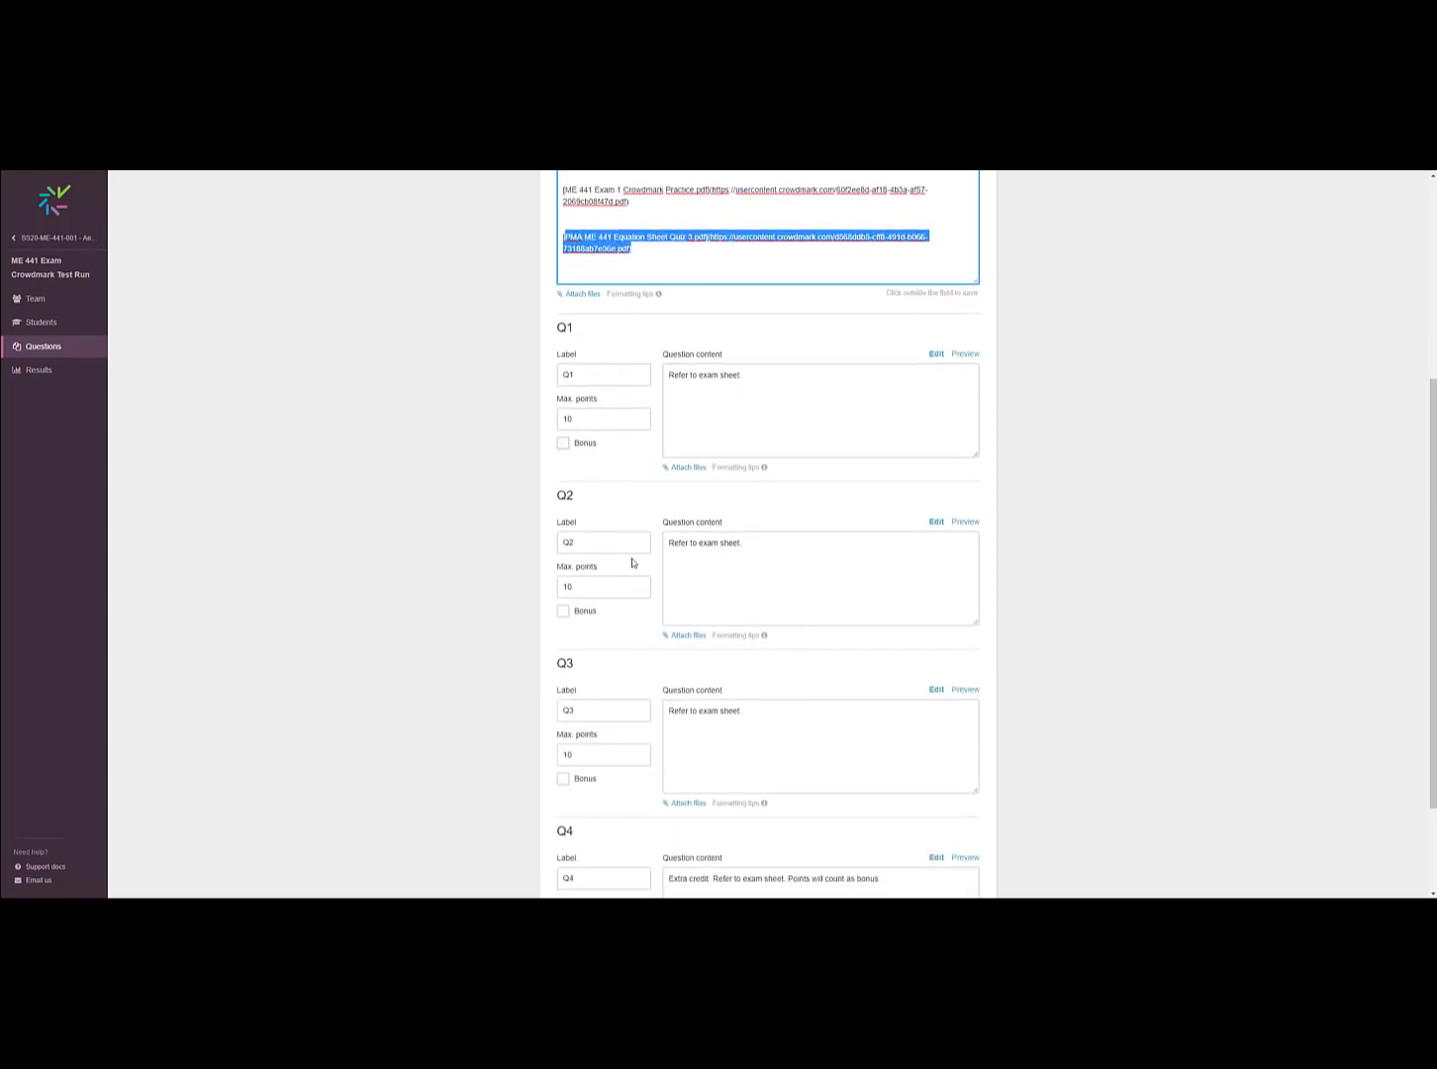
scroll(641, 661, "down", 2)
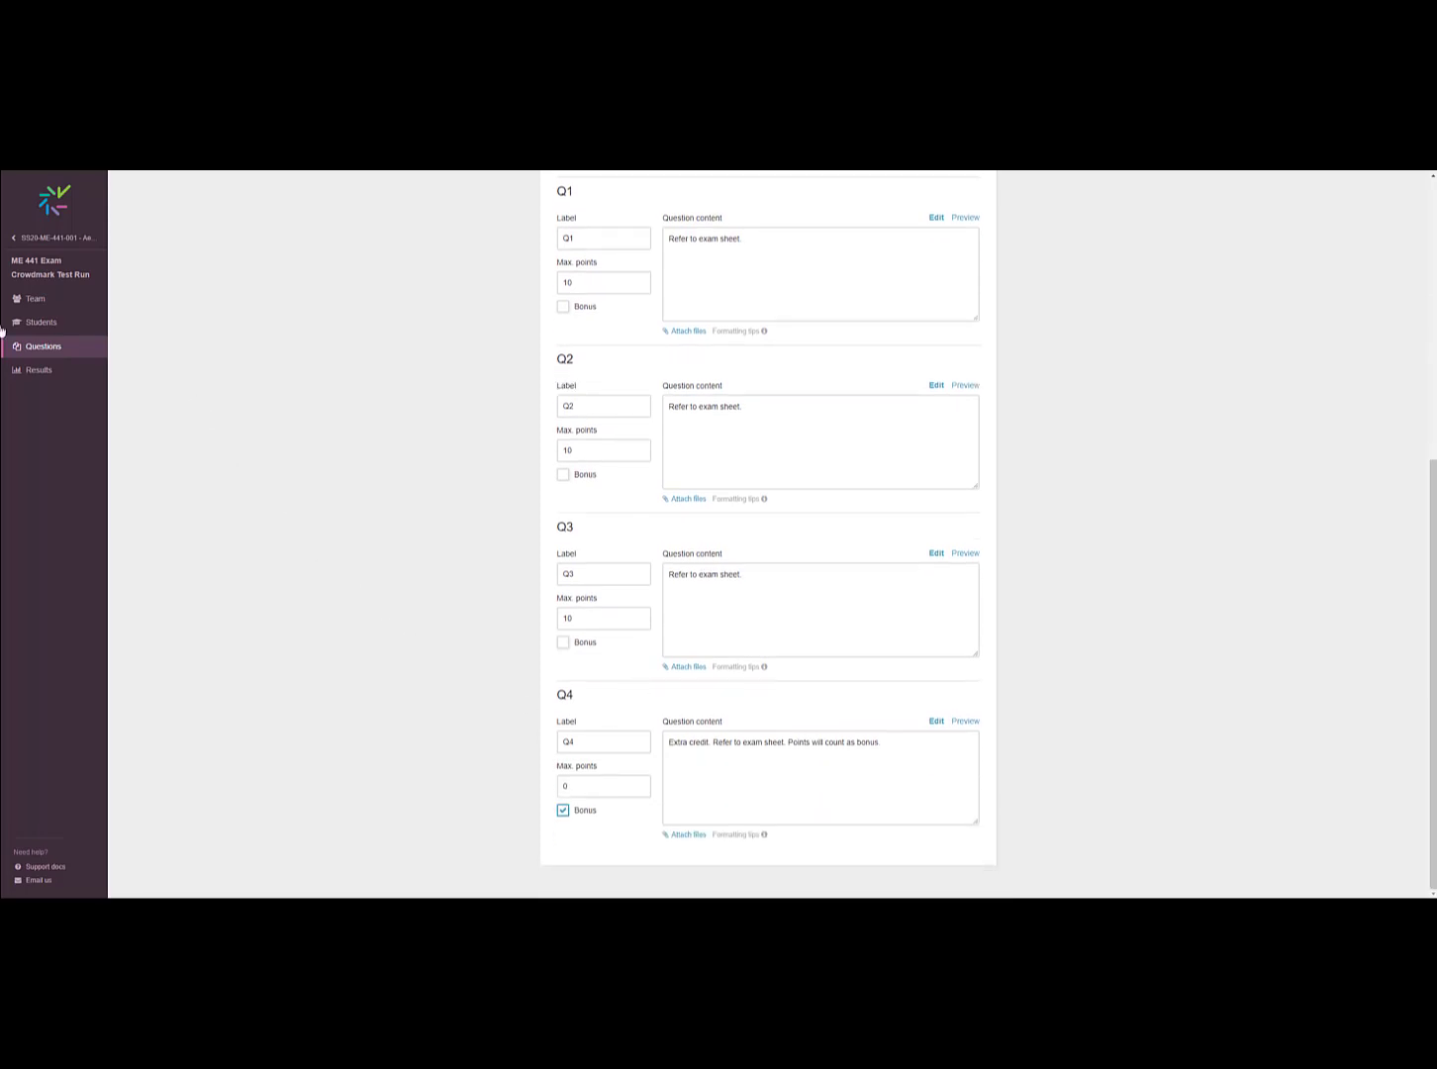
- Open the Q1 grading page from the ME 441 Exam Crowdmark Test Run dashboard
left_click(52, 277)
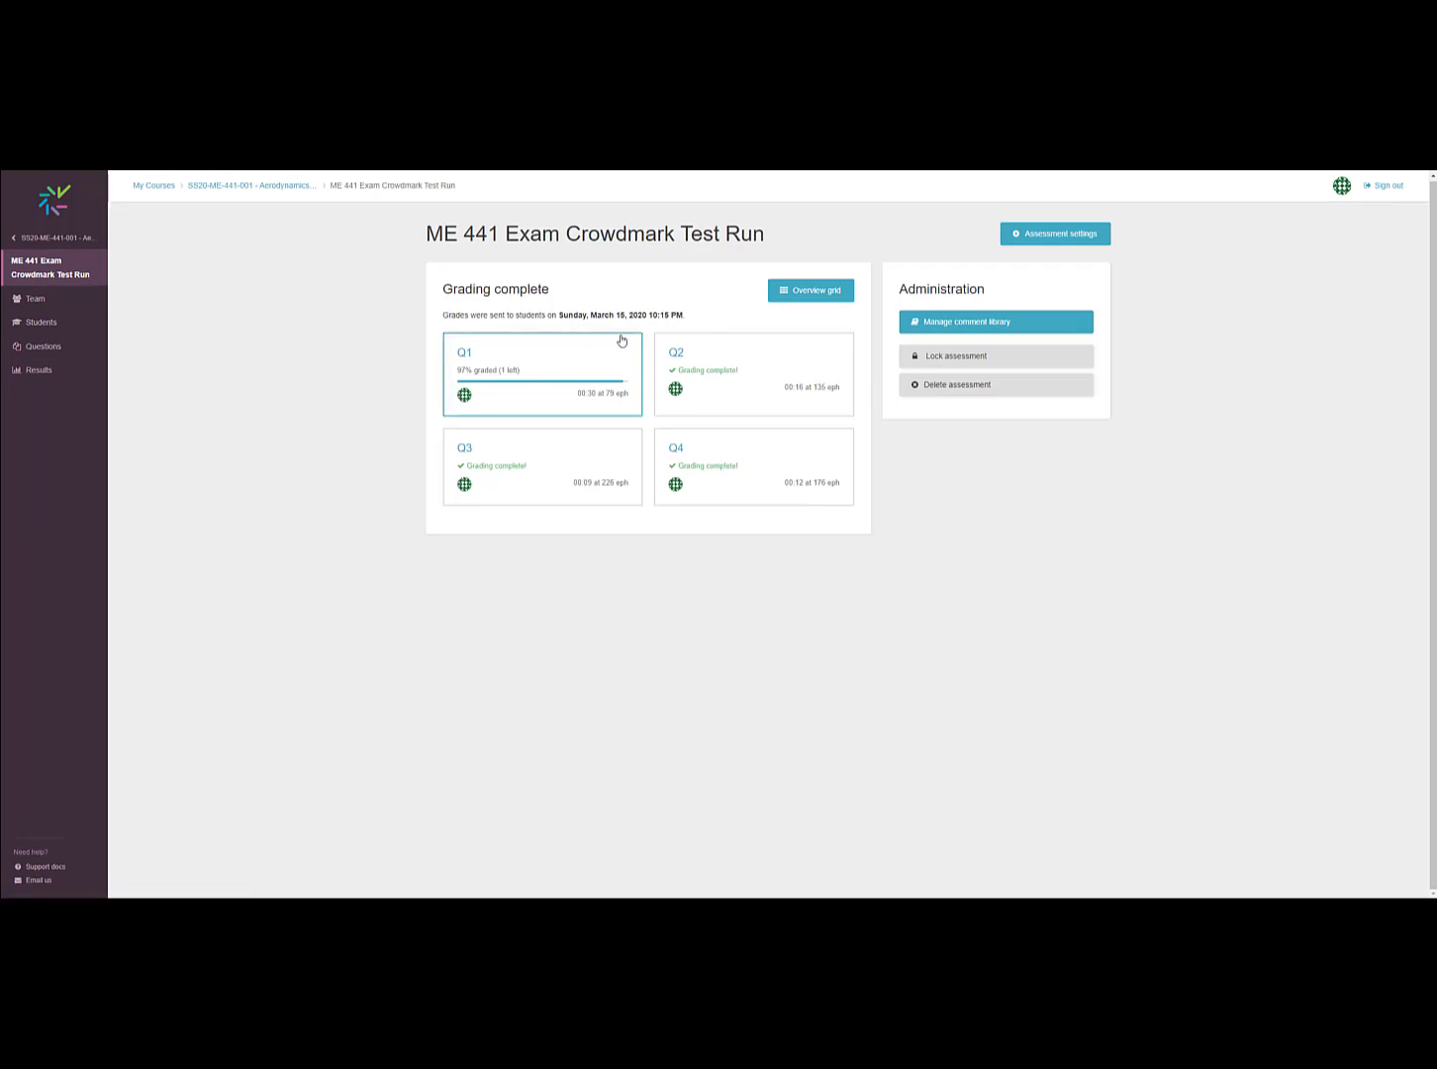
left_click(490, 359)
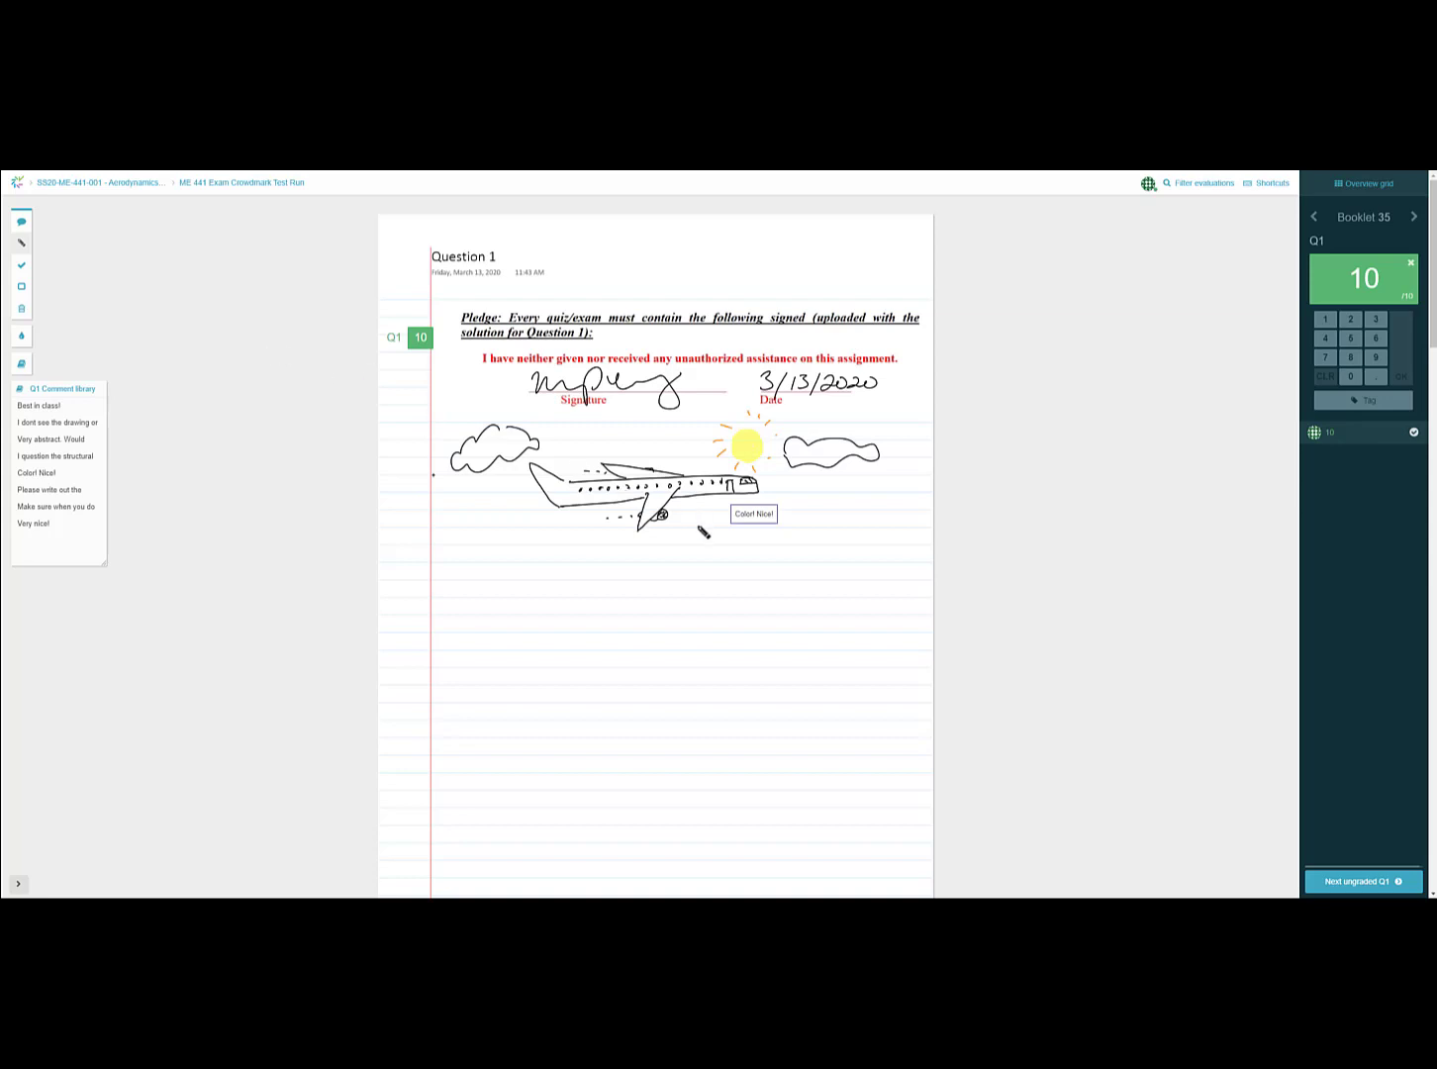
- Draw a freehand pen stroke below the airplane drawing on the Q1 page and delete it
left_click(20, 247)
mouse_move(514, 548)
left_mouse_down()
mouse_move(567, 582)
mouse_move(586, 626)
mouse_move(683, 594)
left_mouse_up()
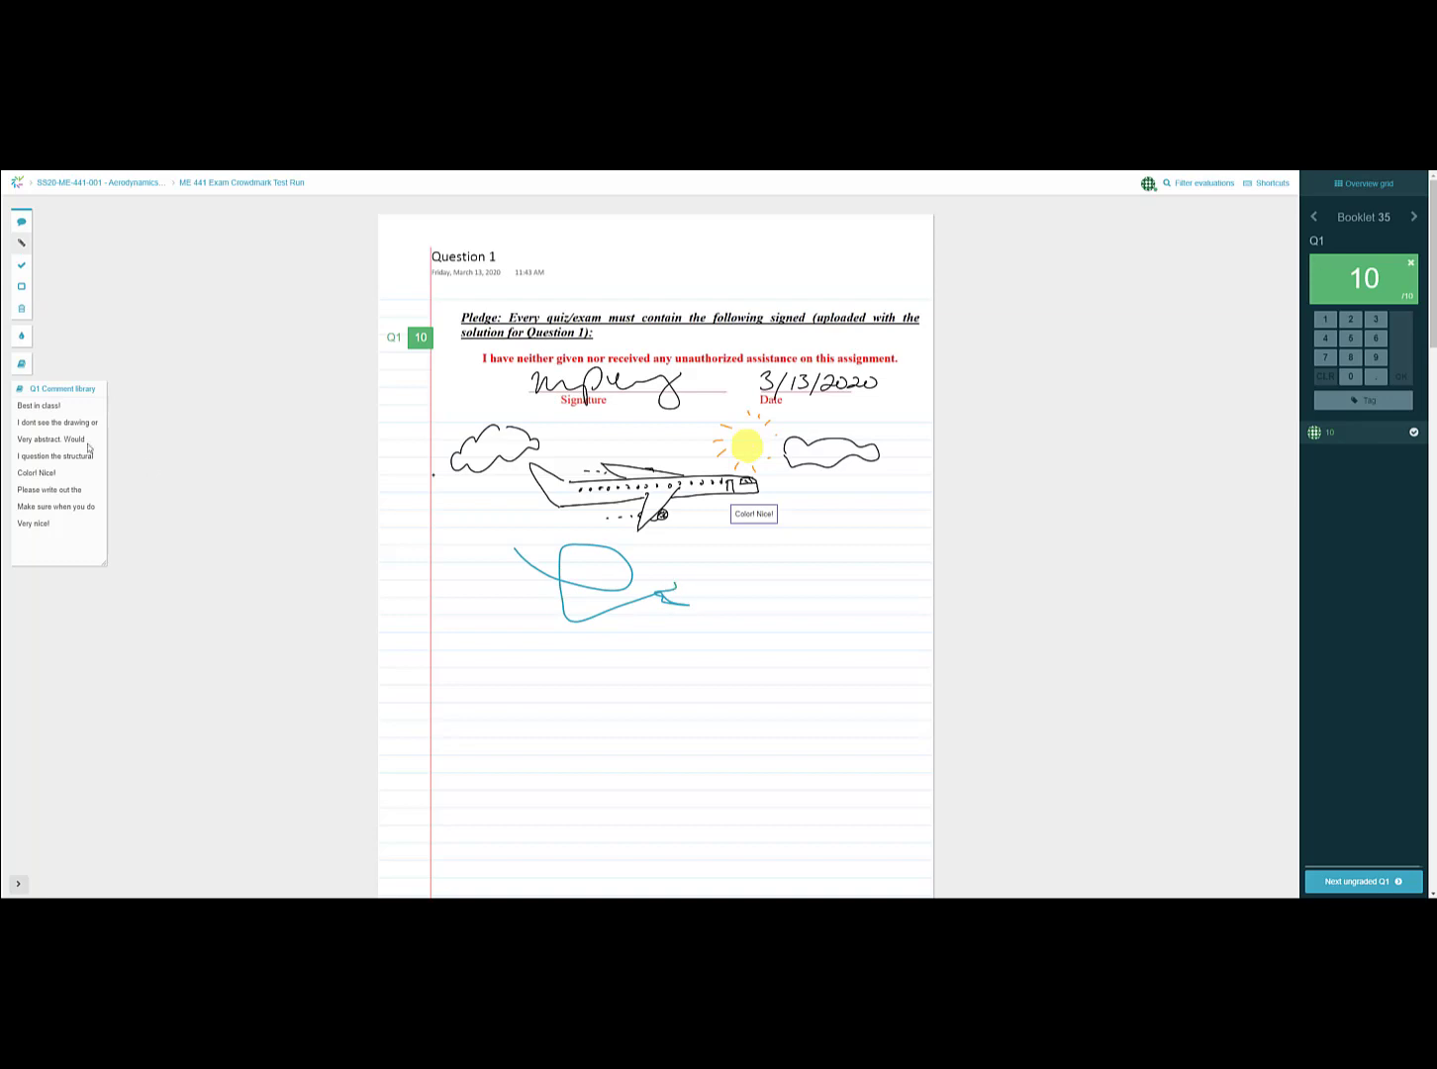
left_click(21, 308)
left_click(565, 605)
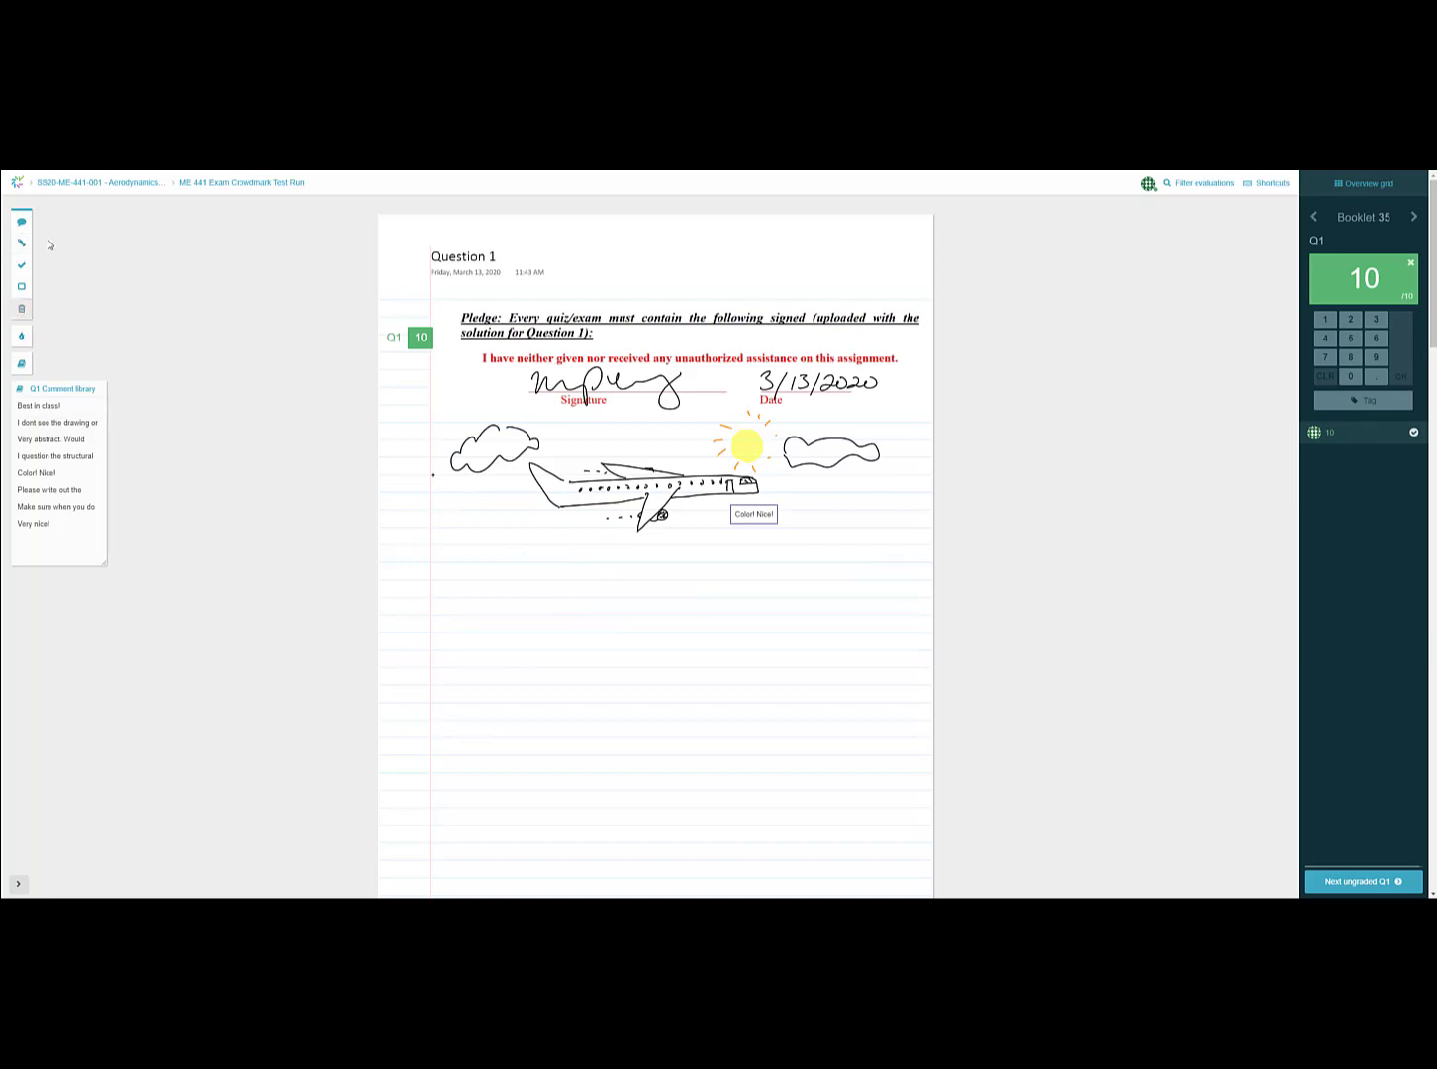
- Place a check mark, a cross and a question mark close together beside the "Color! Nice!" comment
mouse_move(24, 268)
left_click(46, 265)
left_click(826, 491)
mouse_move(17, 271)
left_click(63, 265)
left_click(836, 511)
mouse_move(24, 267)
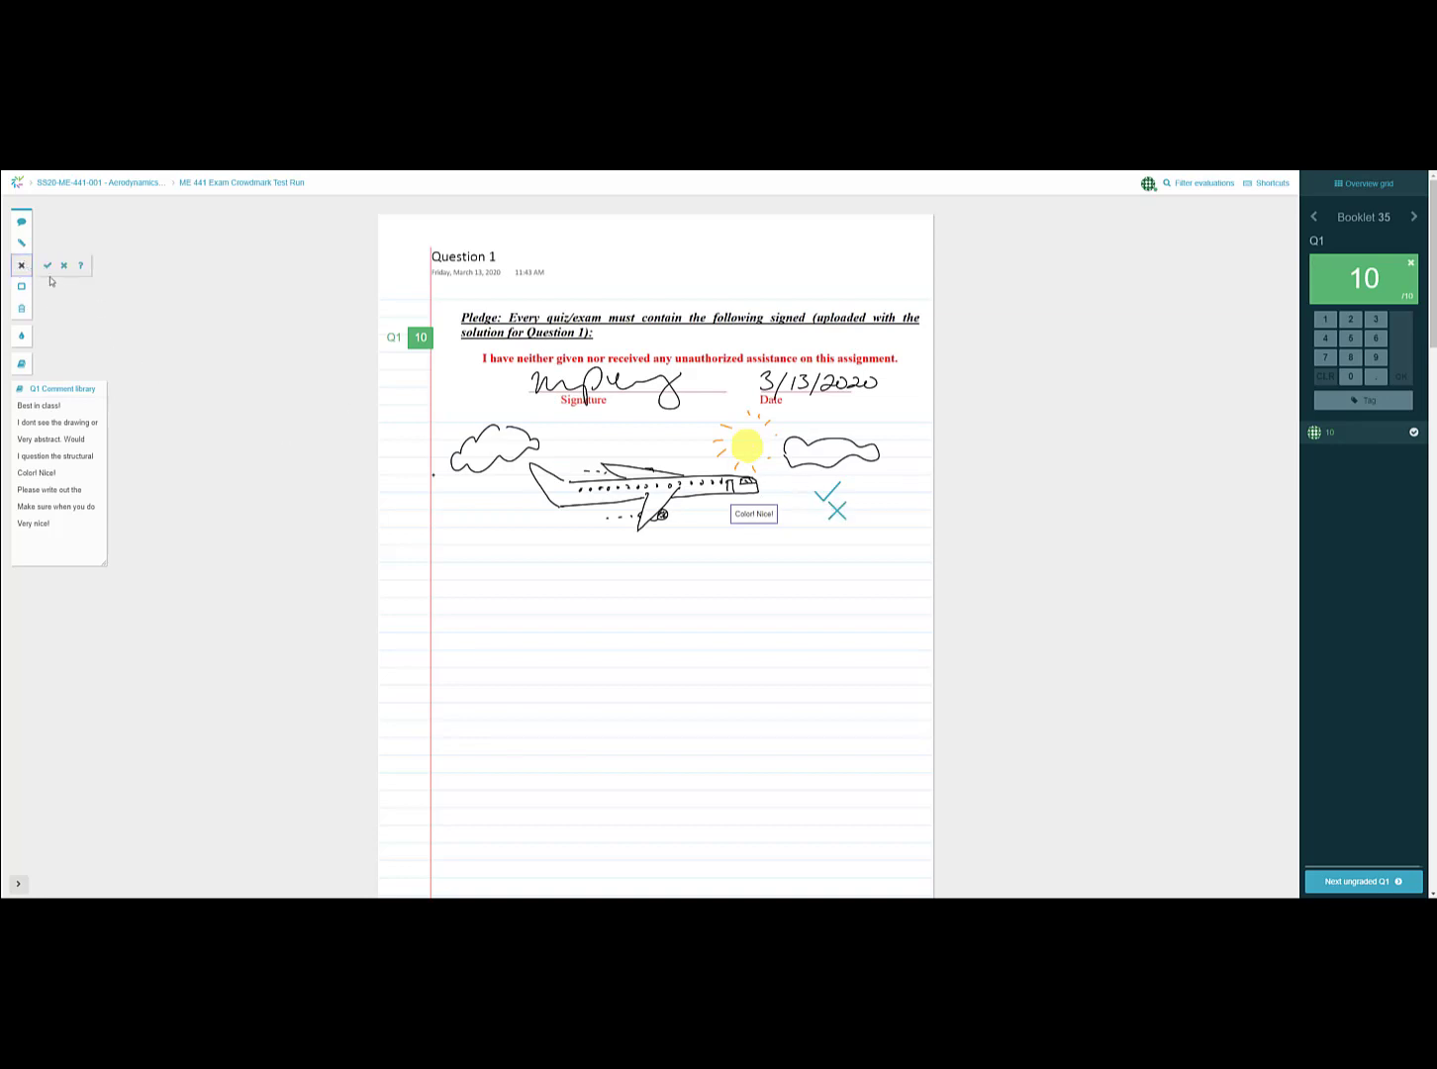
left_click(83, 266)
left_click(822, 514)
- Add a comment reading "Comment" below the airplane drawing and delete it
left_click(21, 222)
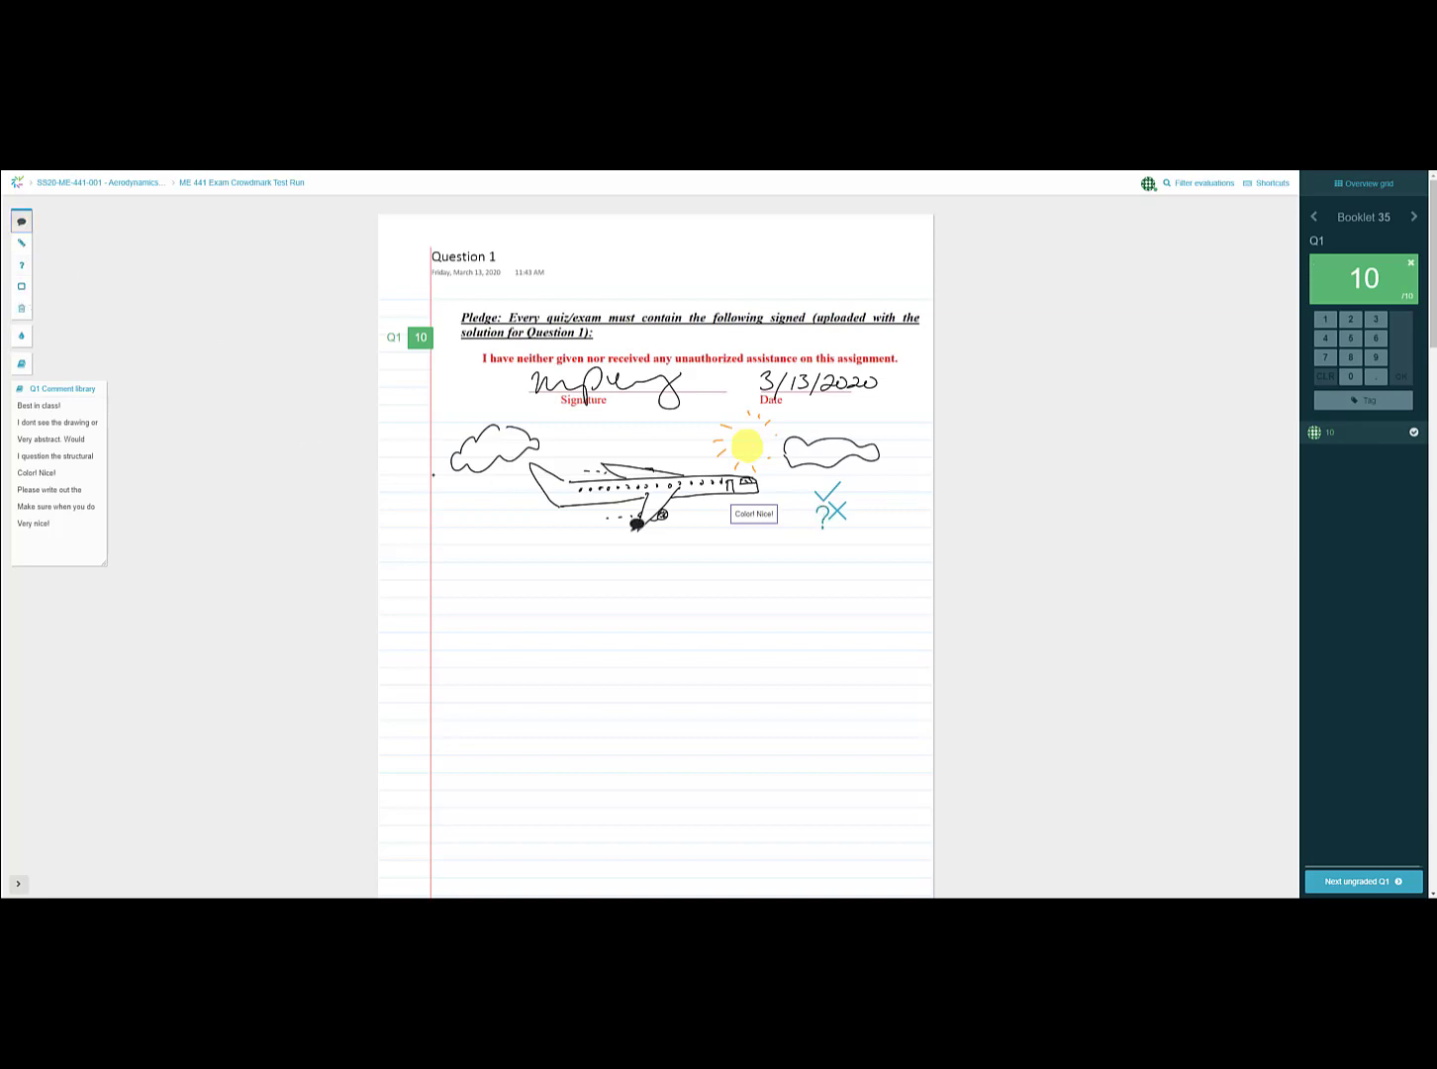
left_click(694, 563)
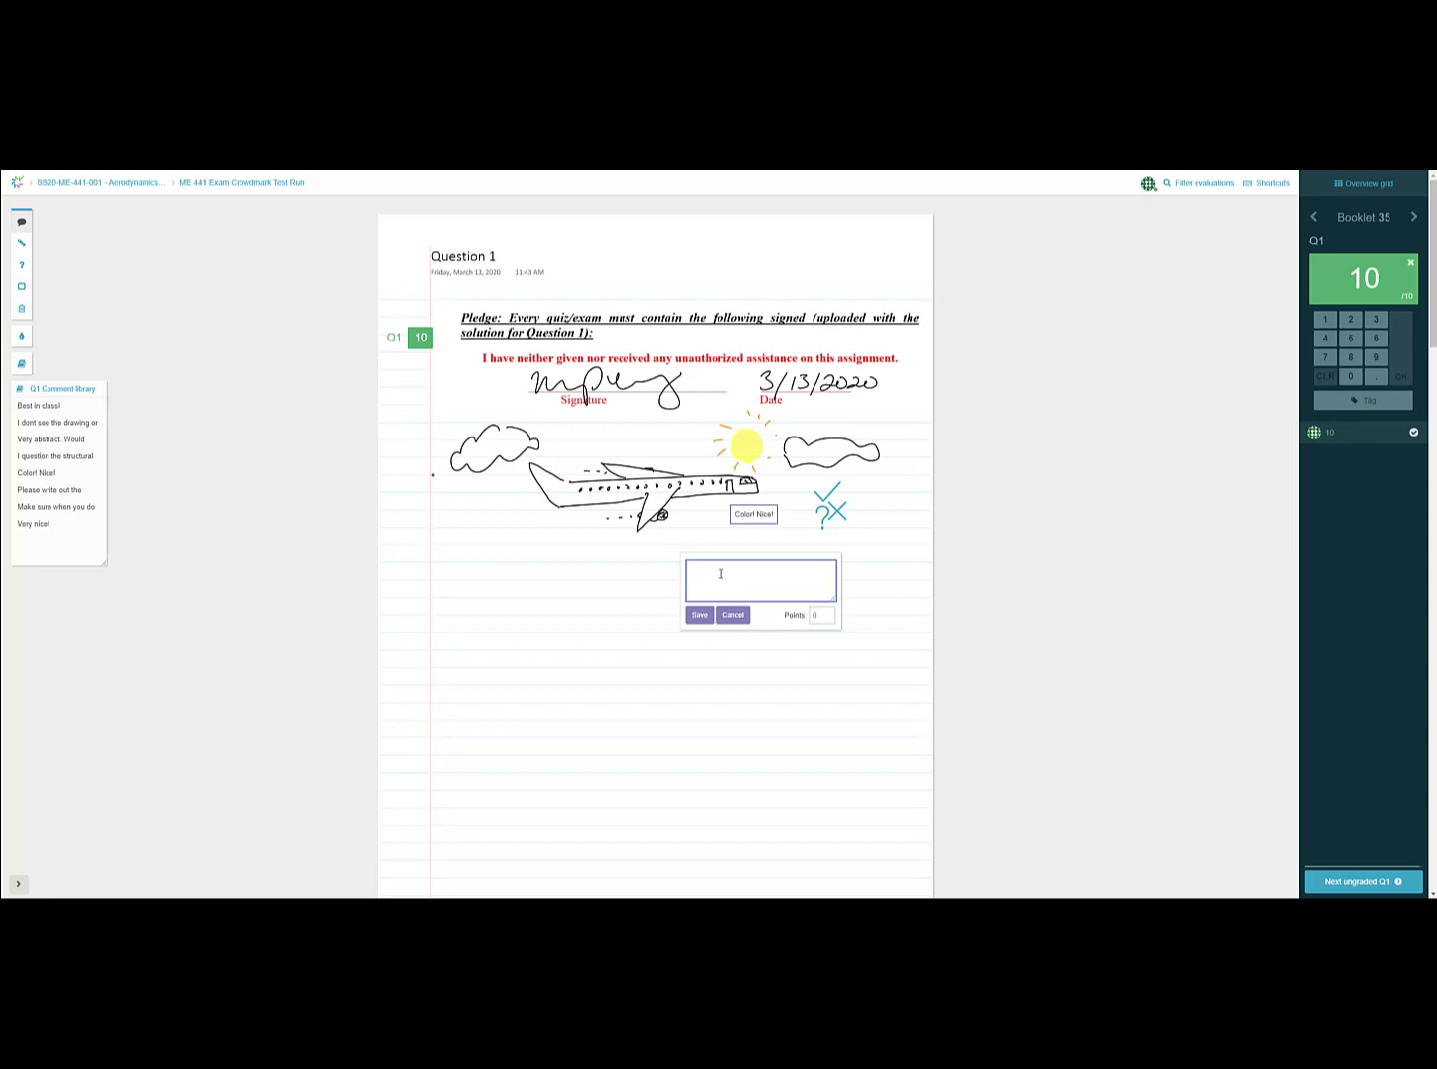
type("Comment")
left_click(696, 614)
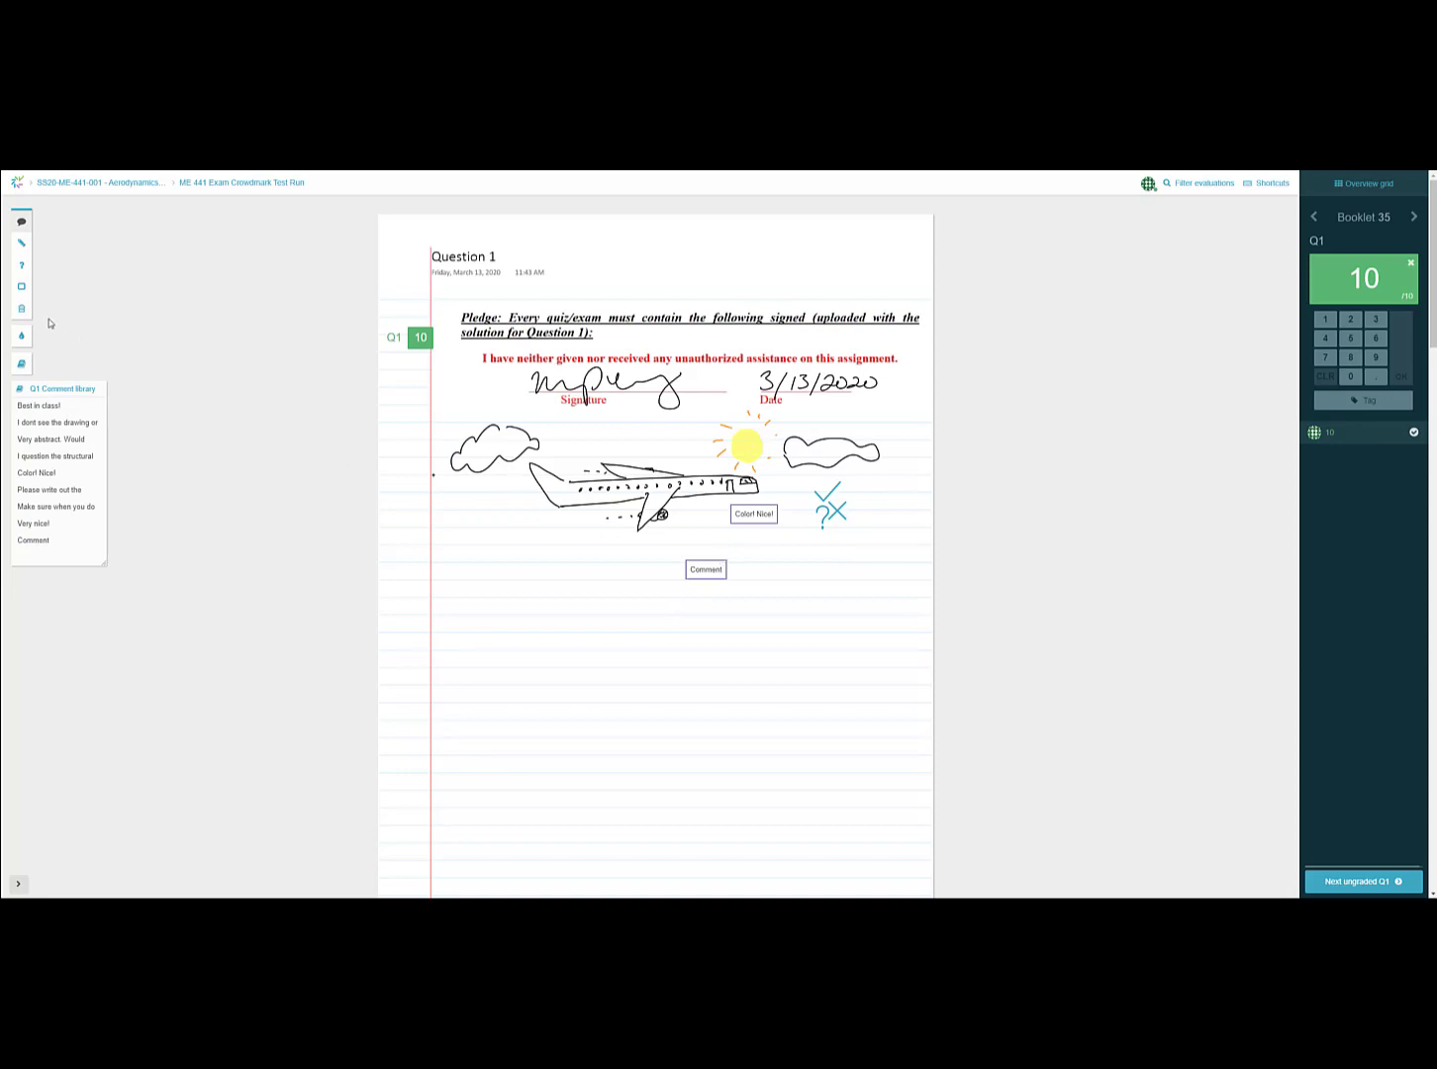
left_click(21, 308)
left_click(698, 566)
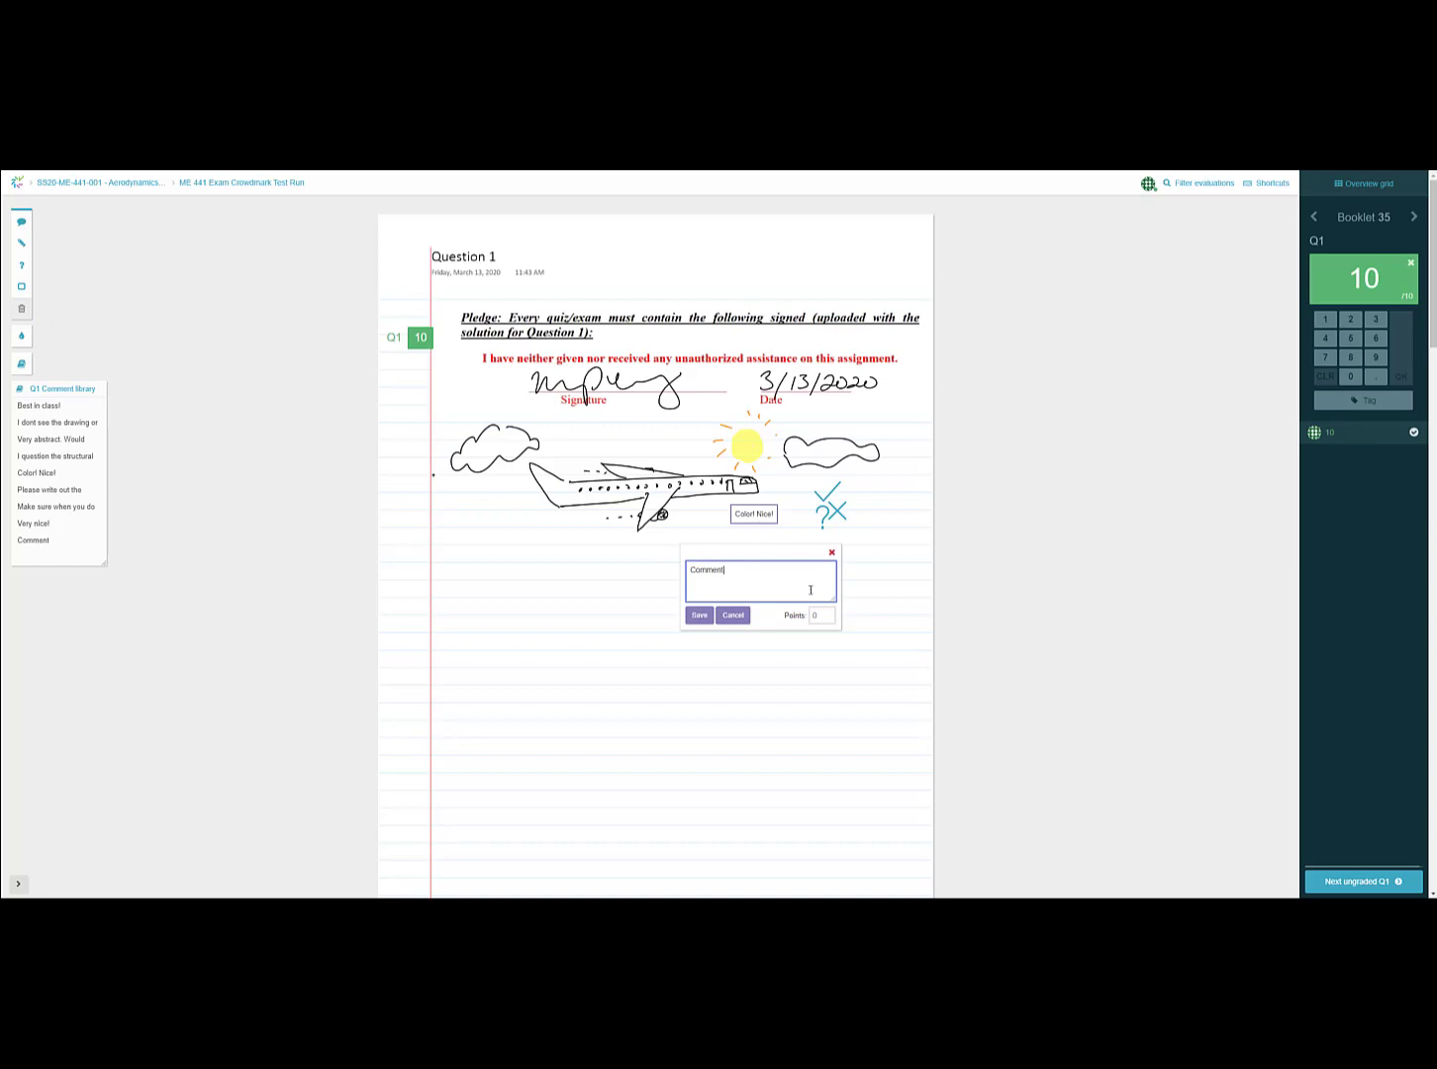
left_click(832, 552)
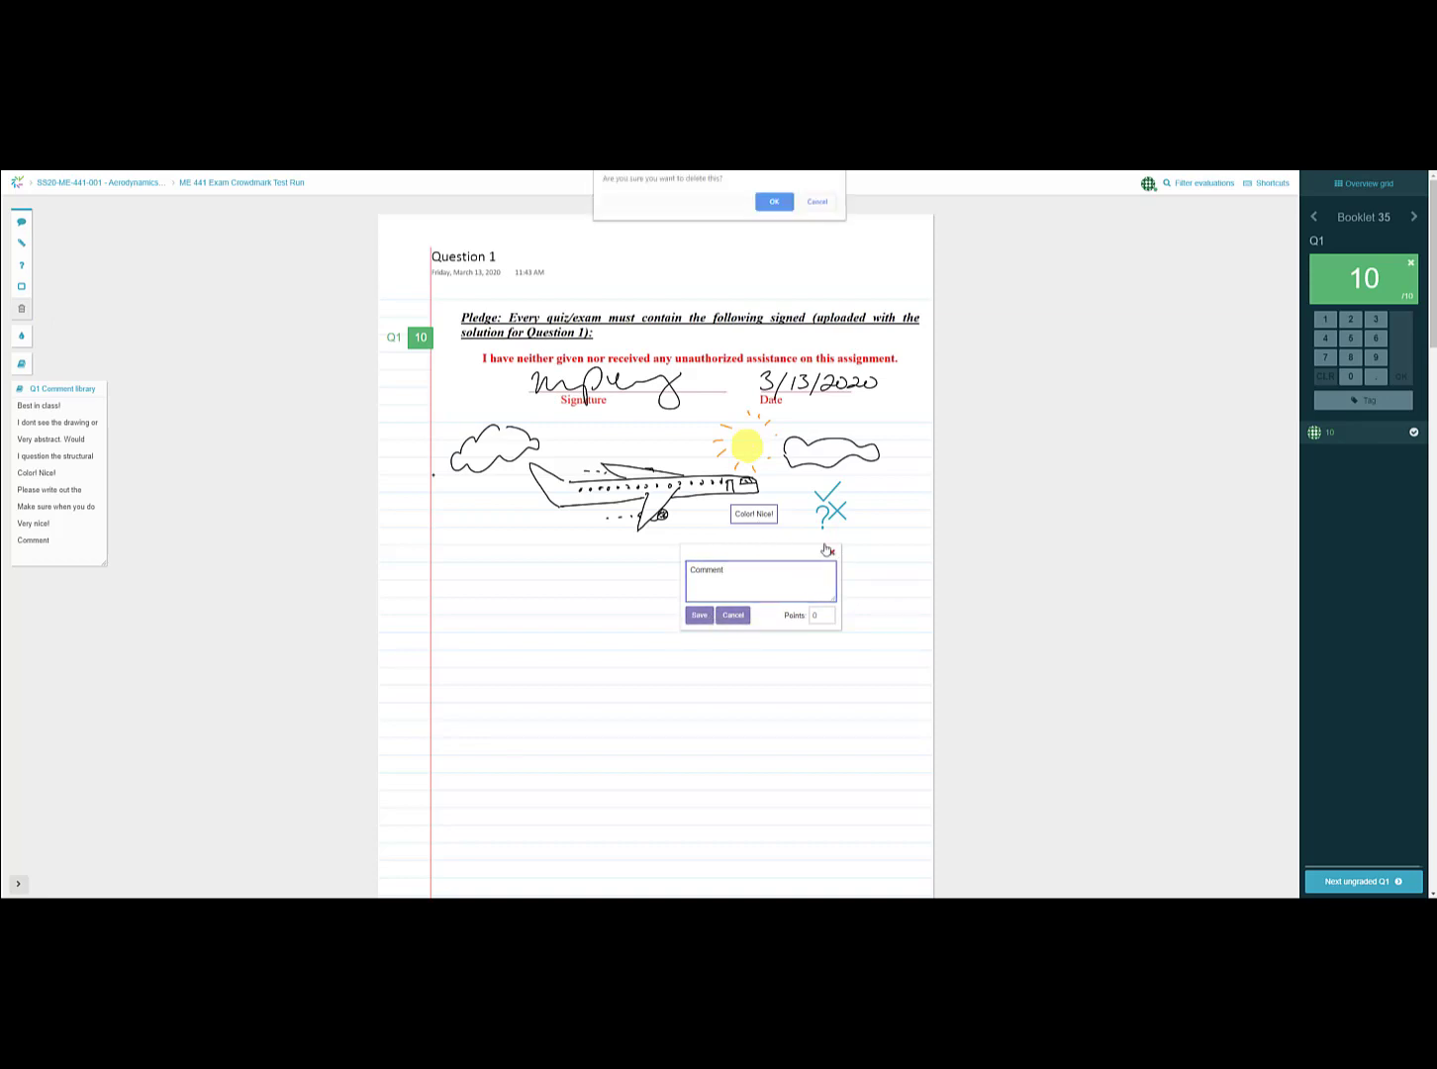
left_click(764, 204)
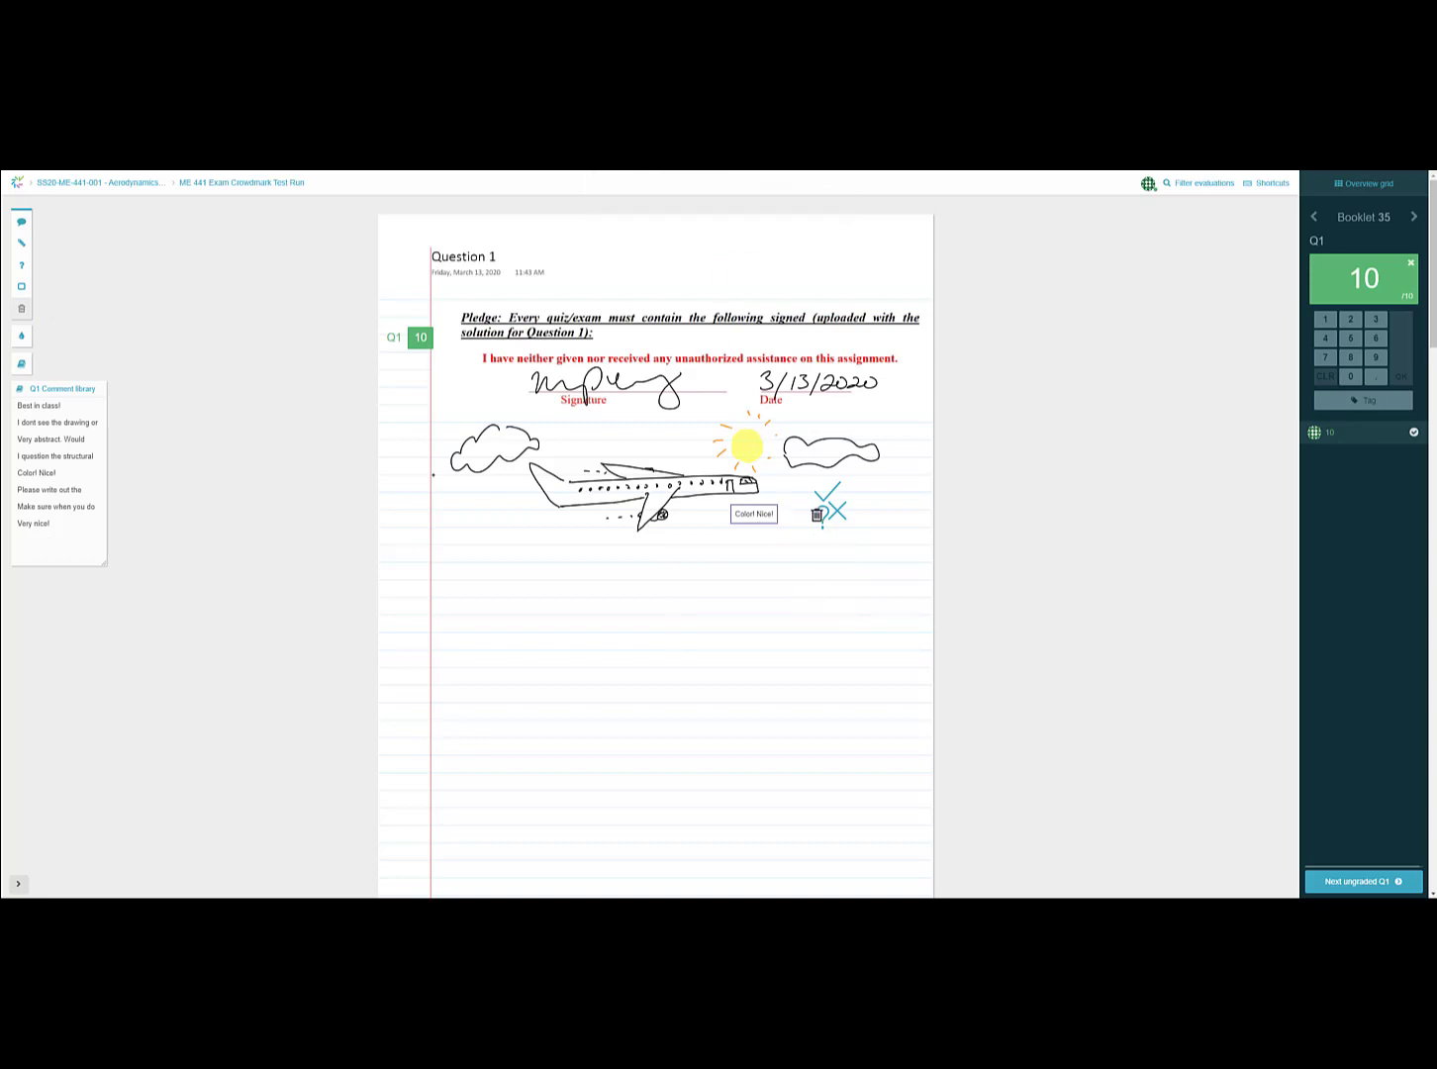
- Delete the question mark and the check mark from the Q1 page
left_click(823, 512)
left_click(827, 494)
- Open Q2 grading from the assessment dashboard and add the comment "Very Cool!" to the answer about the outer rim of the galaxy
left_click(233, 188)
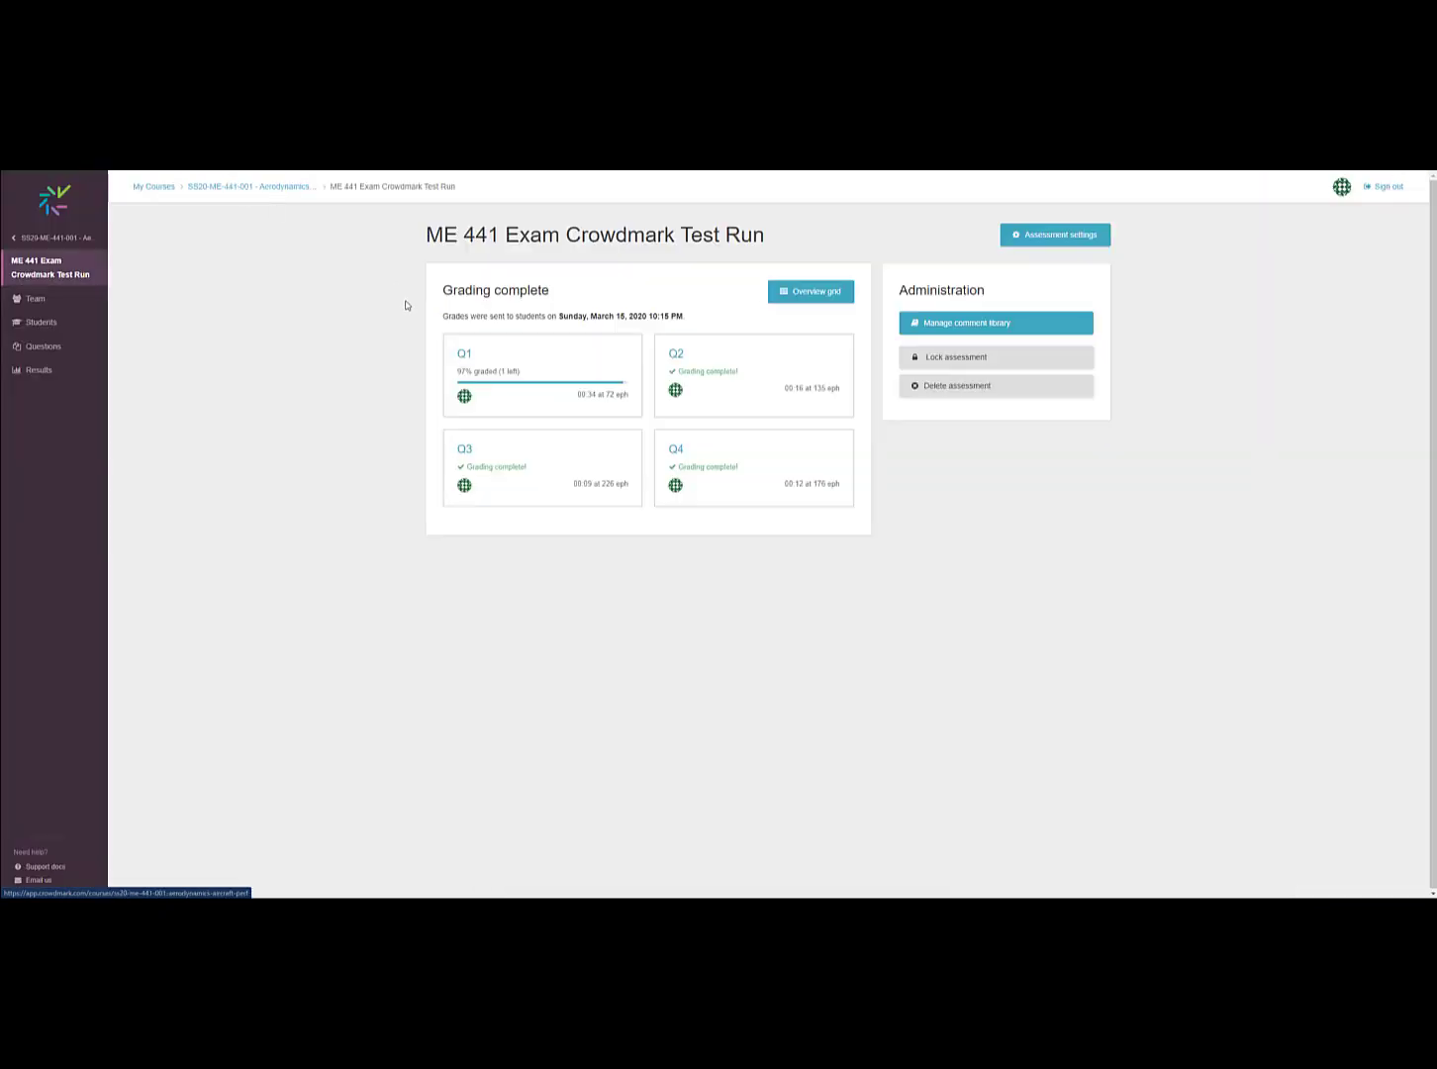
left_click(744, 363)
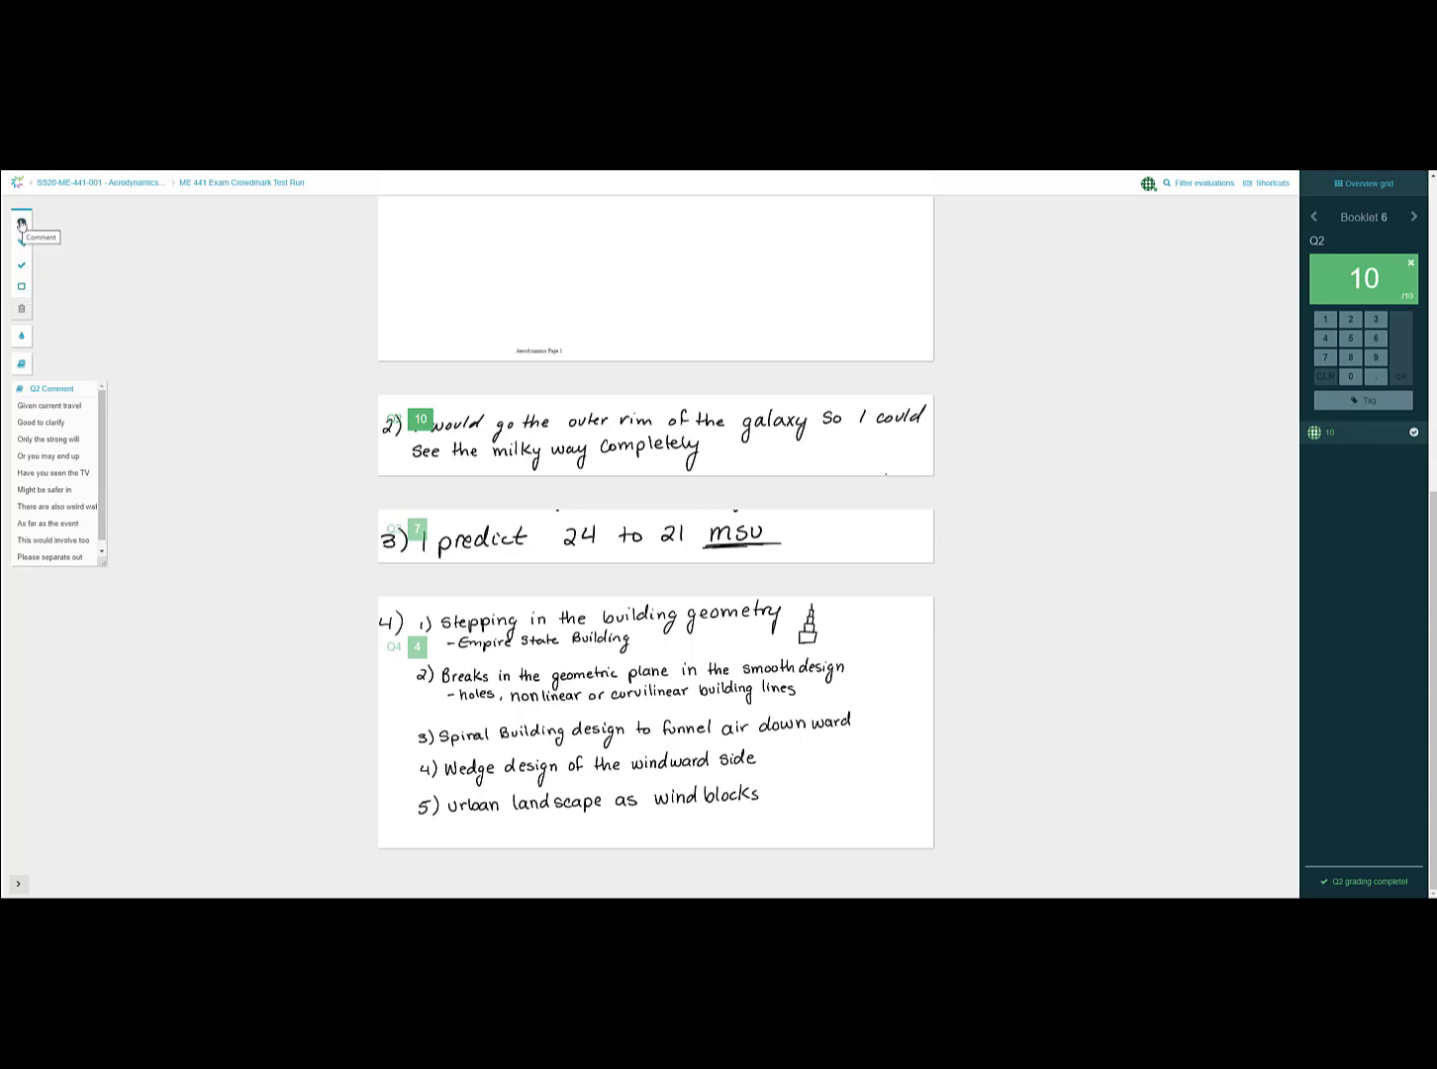
left_click(20, 224)
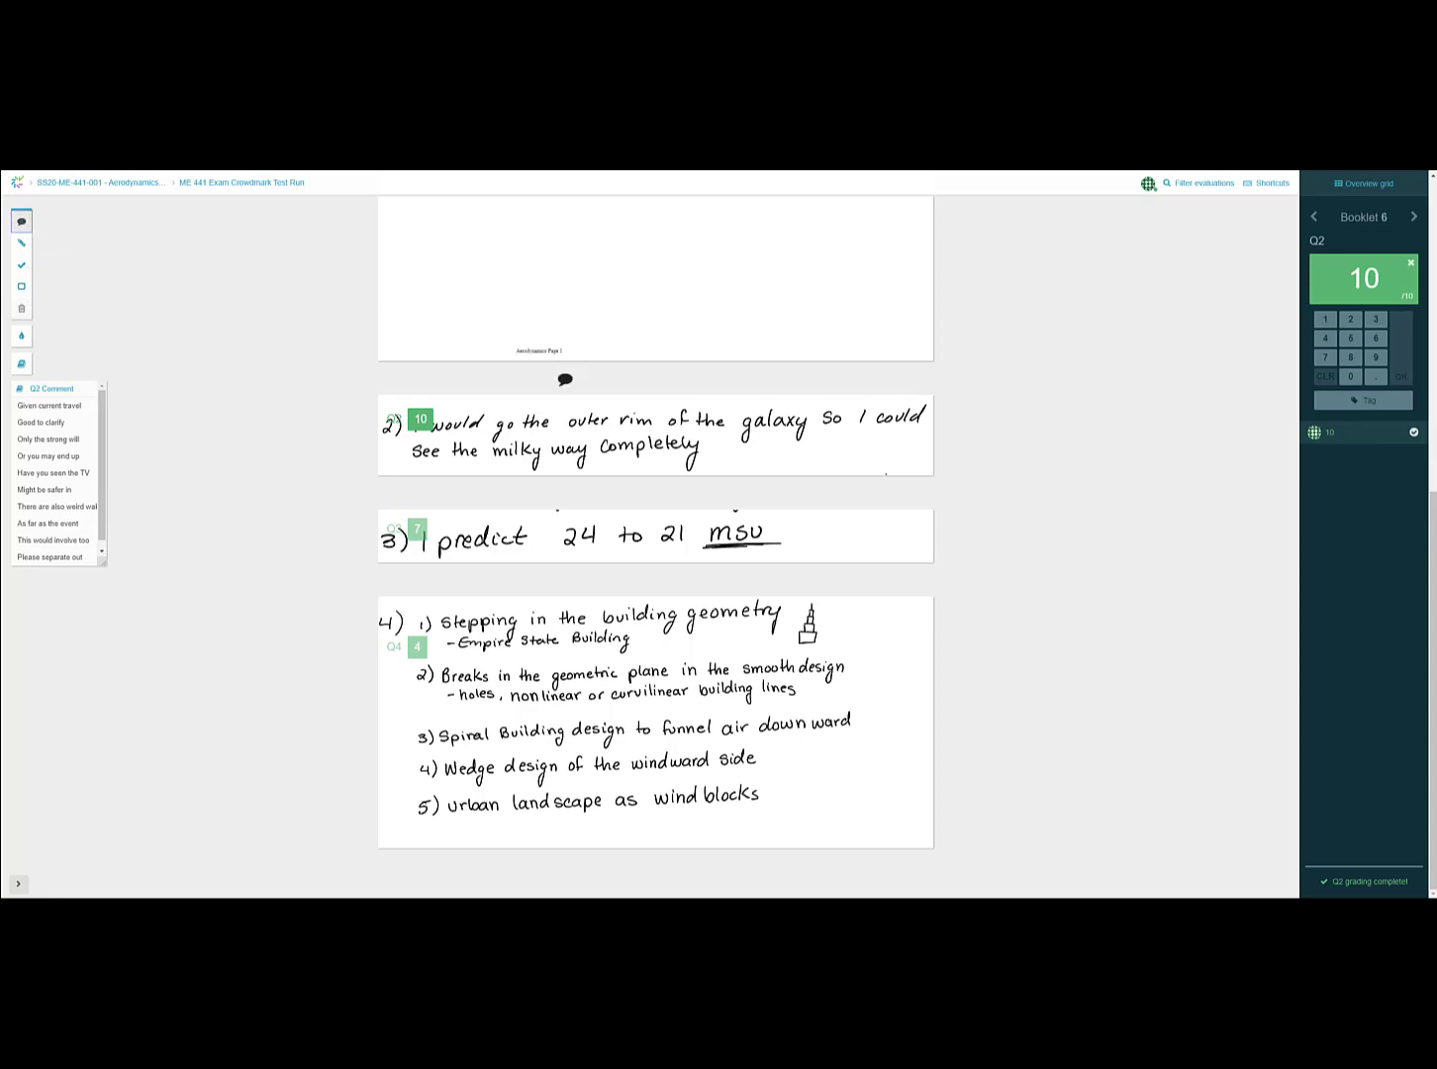
left_click(836, 458)
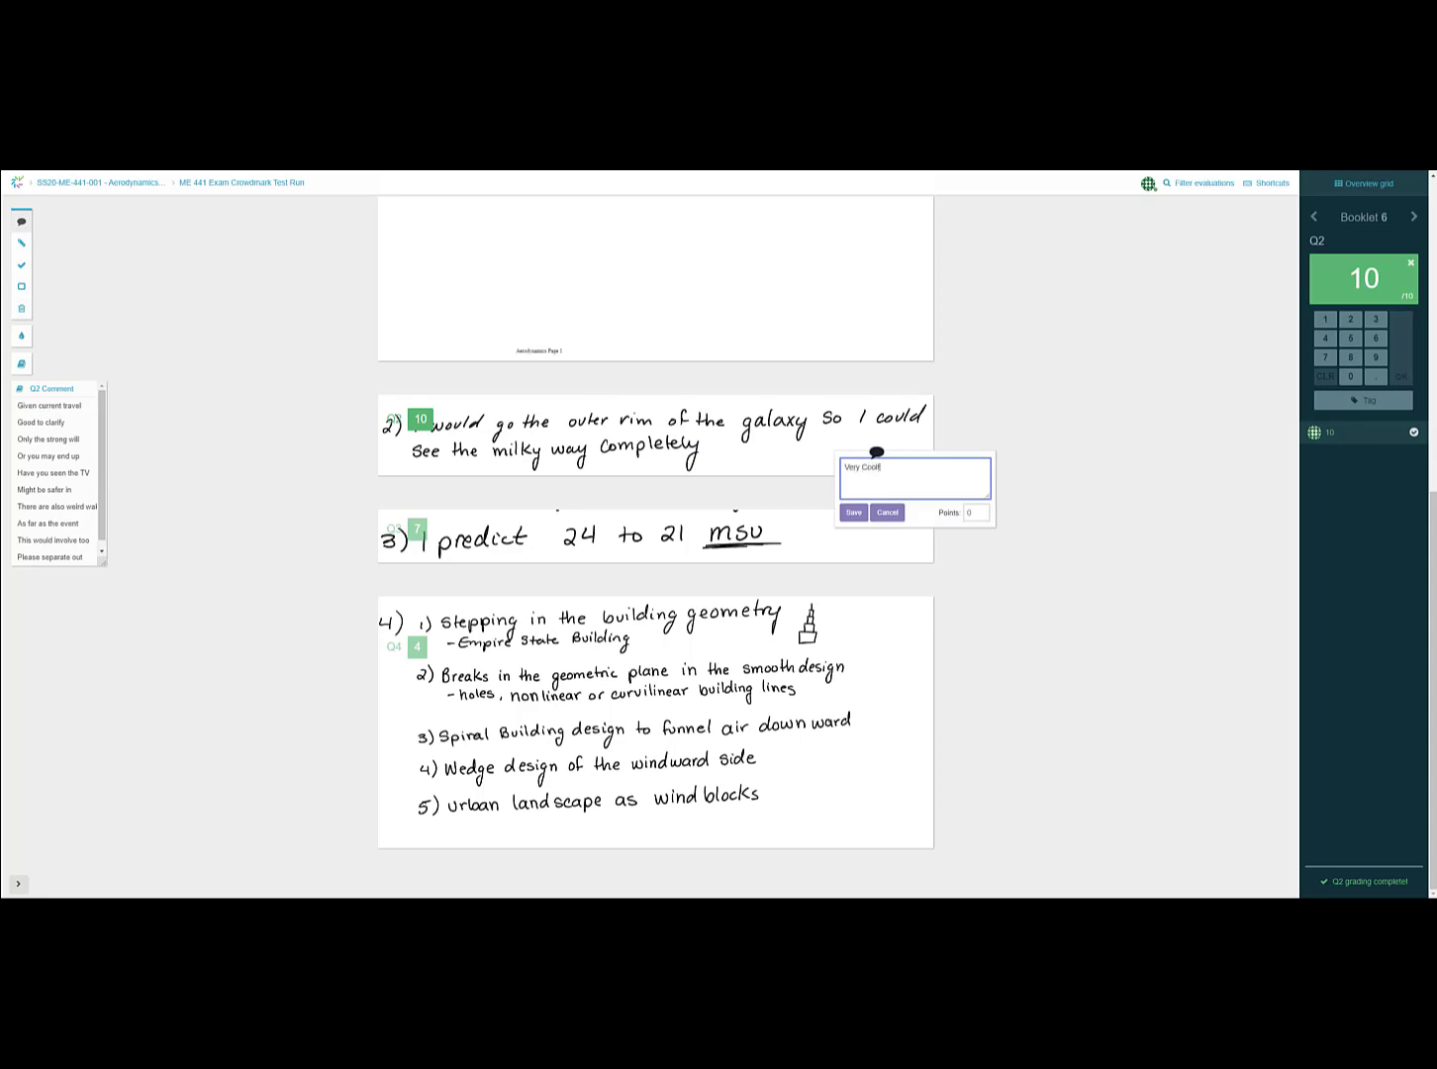
left_click(855, 512)
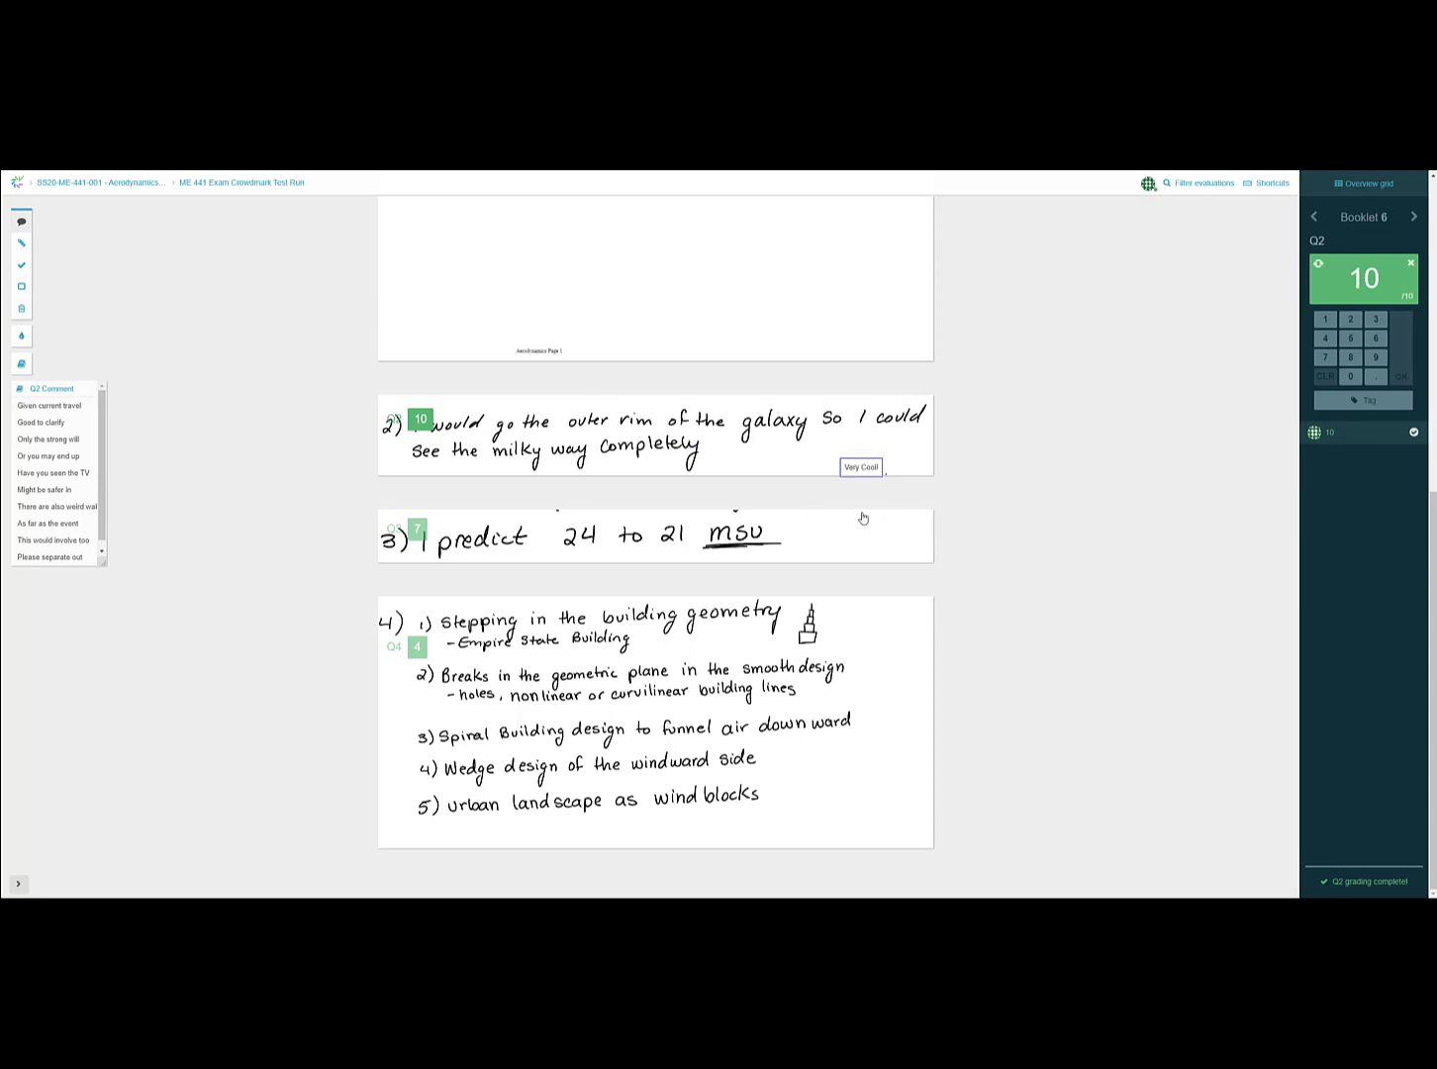
left_click(852, 440)
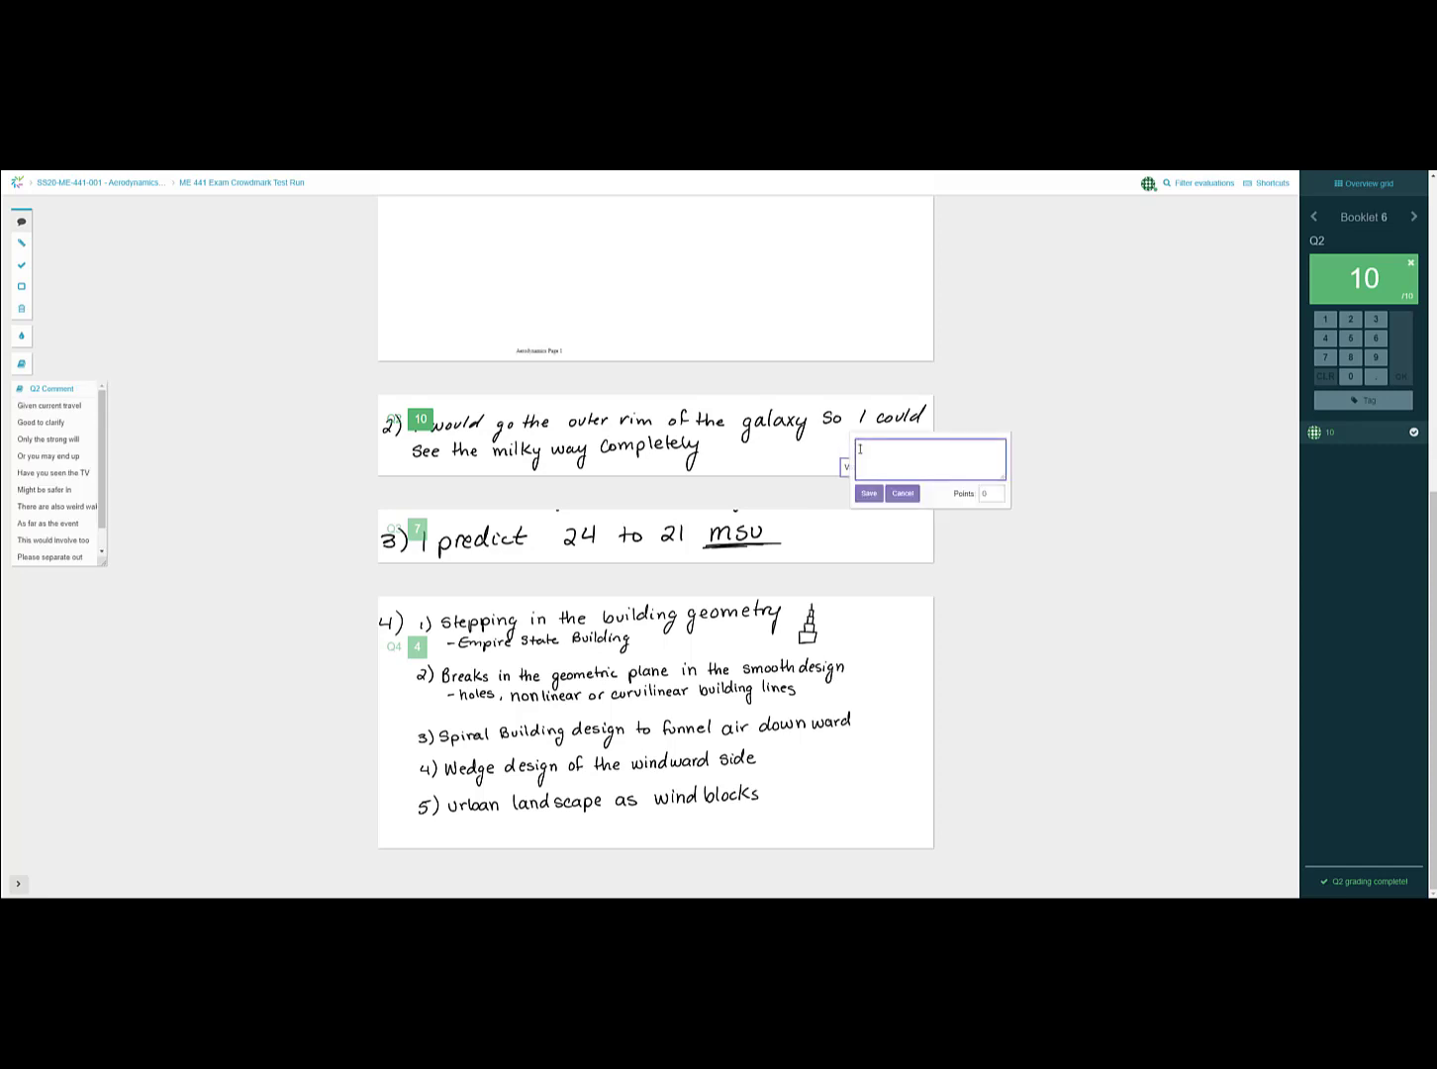
left_click(901, 492)
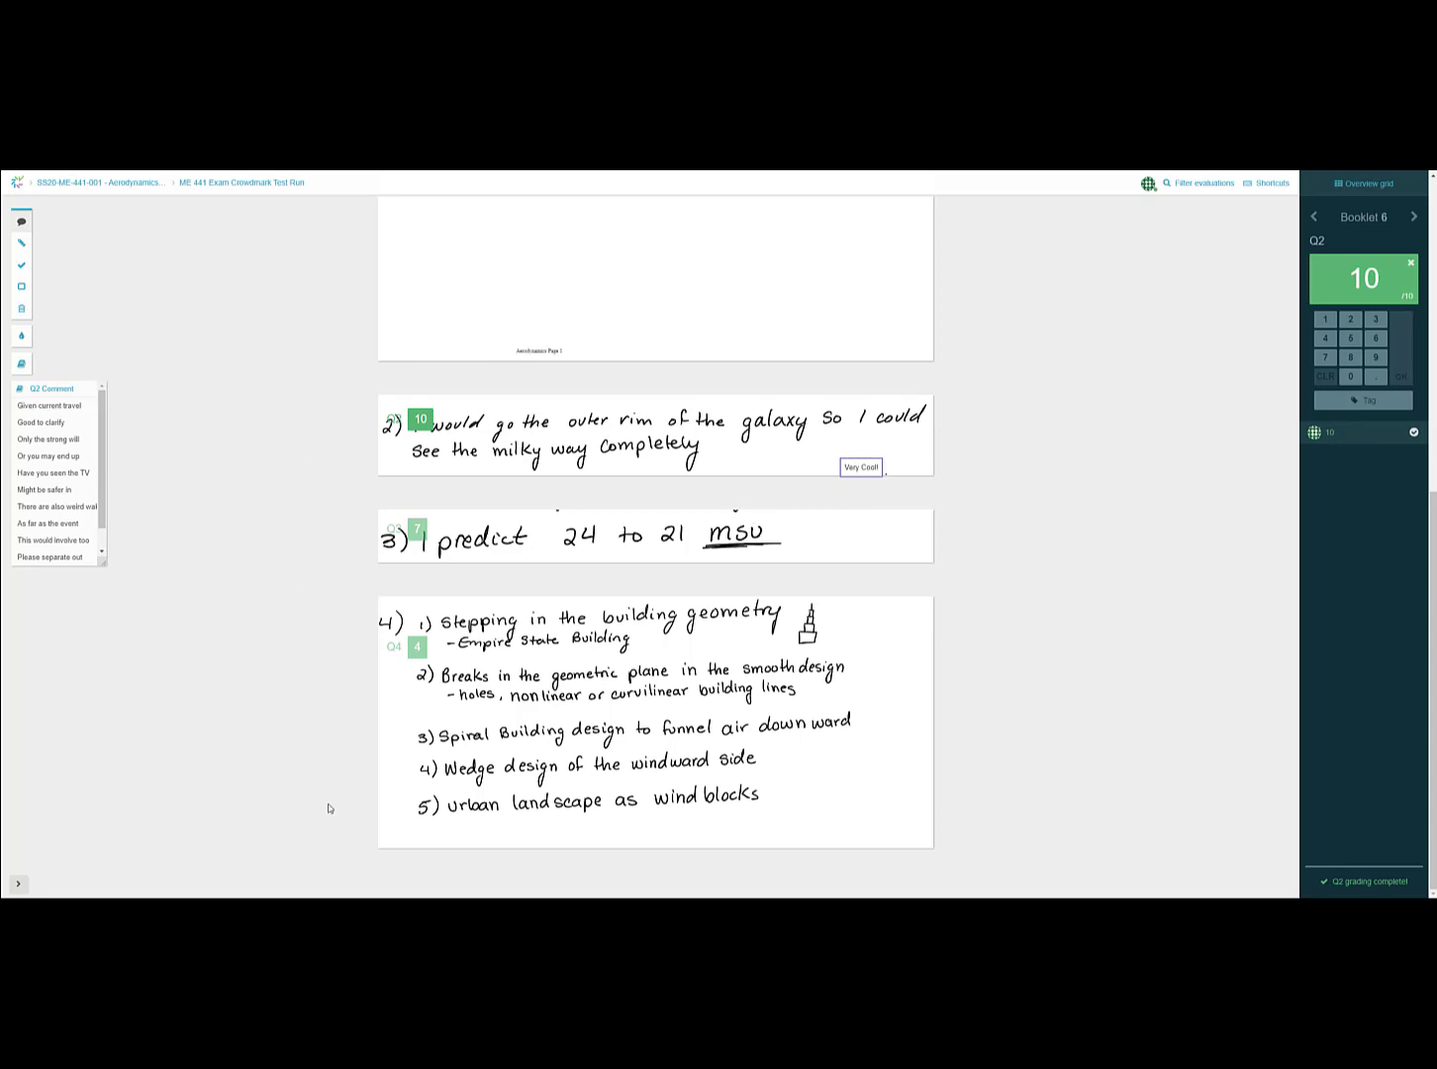
- Return to the assessment dashboard and open Q4 for grading
left_click(248, 182)
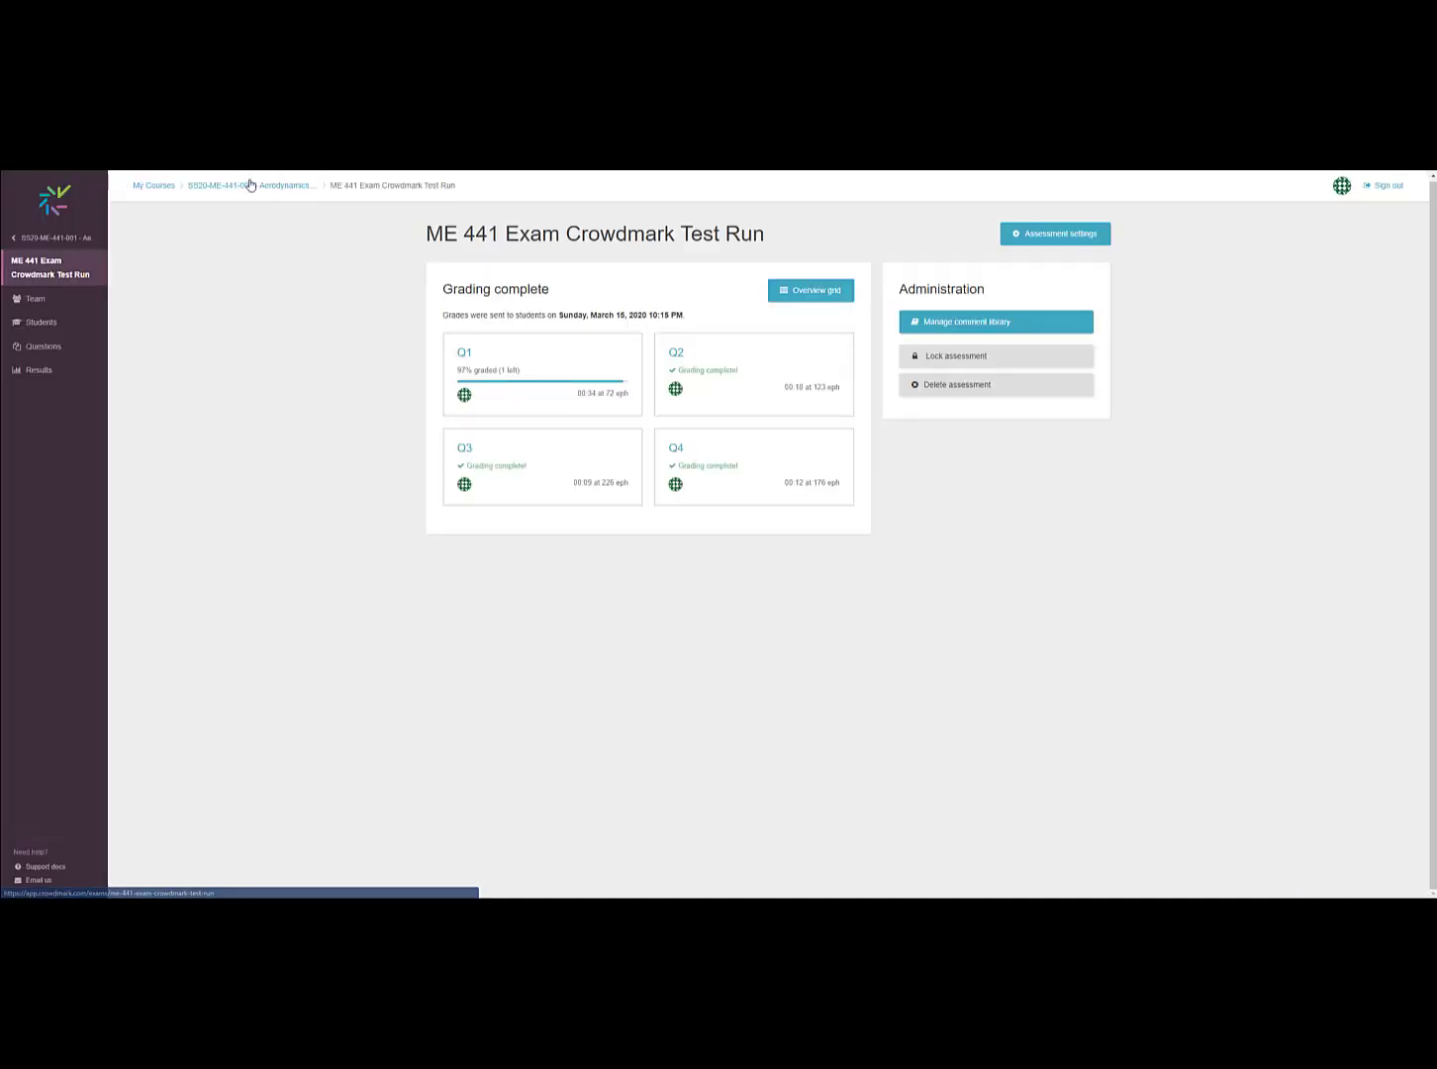
left_click(758, 460)
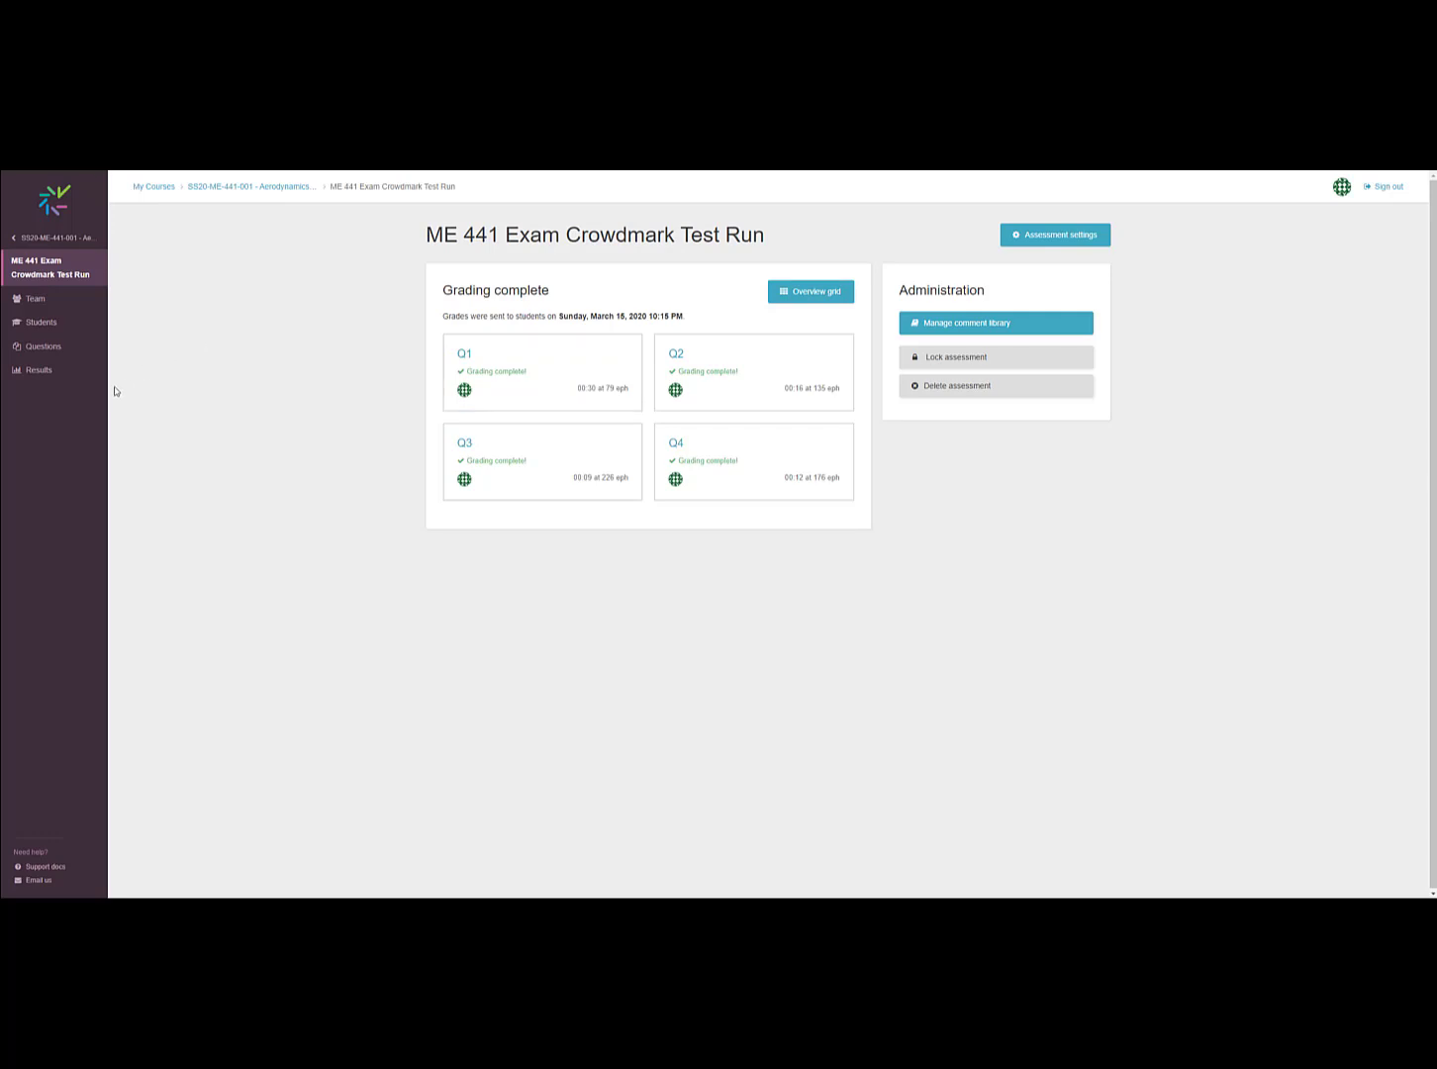
- Open the assessment's results and view the score distribution in points and percentages, including the individual question graphs
left_click(40, 370)
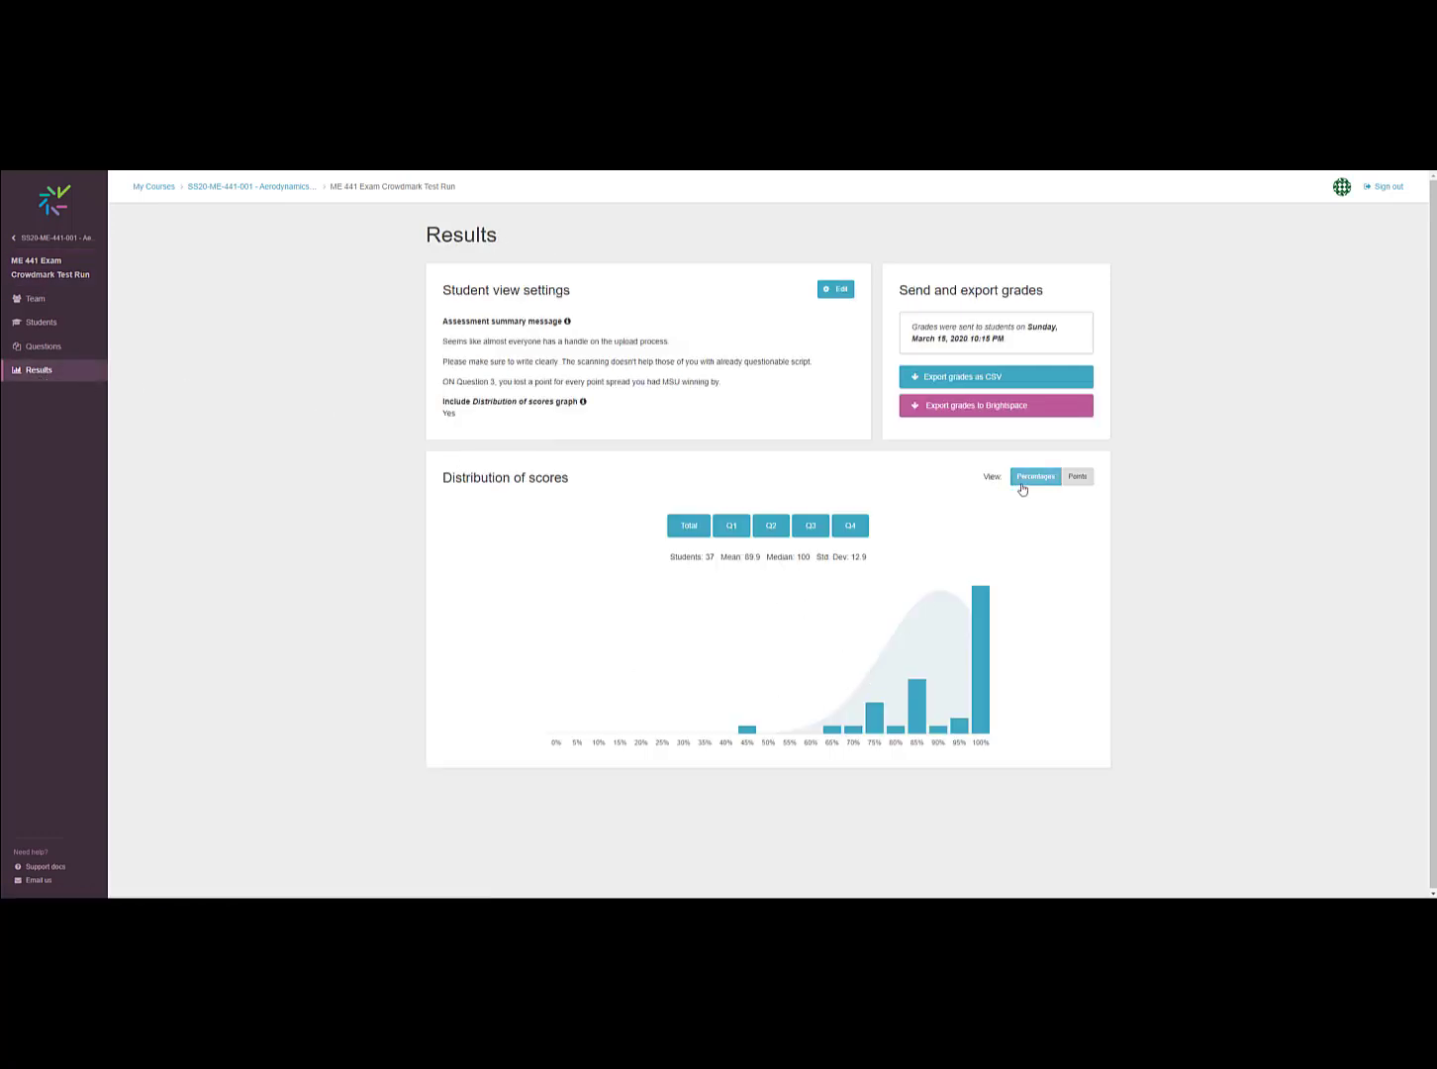
left_click(1076, 478)
left_click(1035, 478)
left_click(728, 527)
left_click(770, 526)
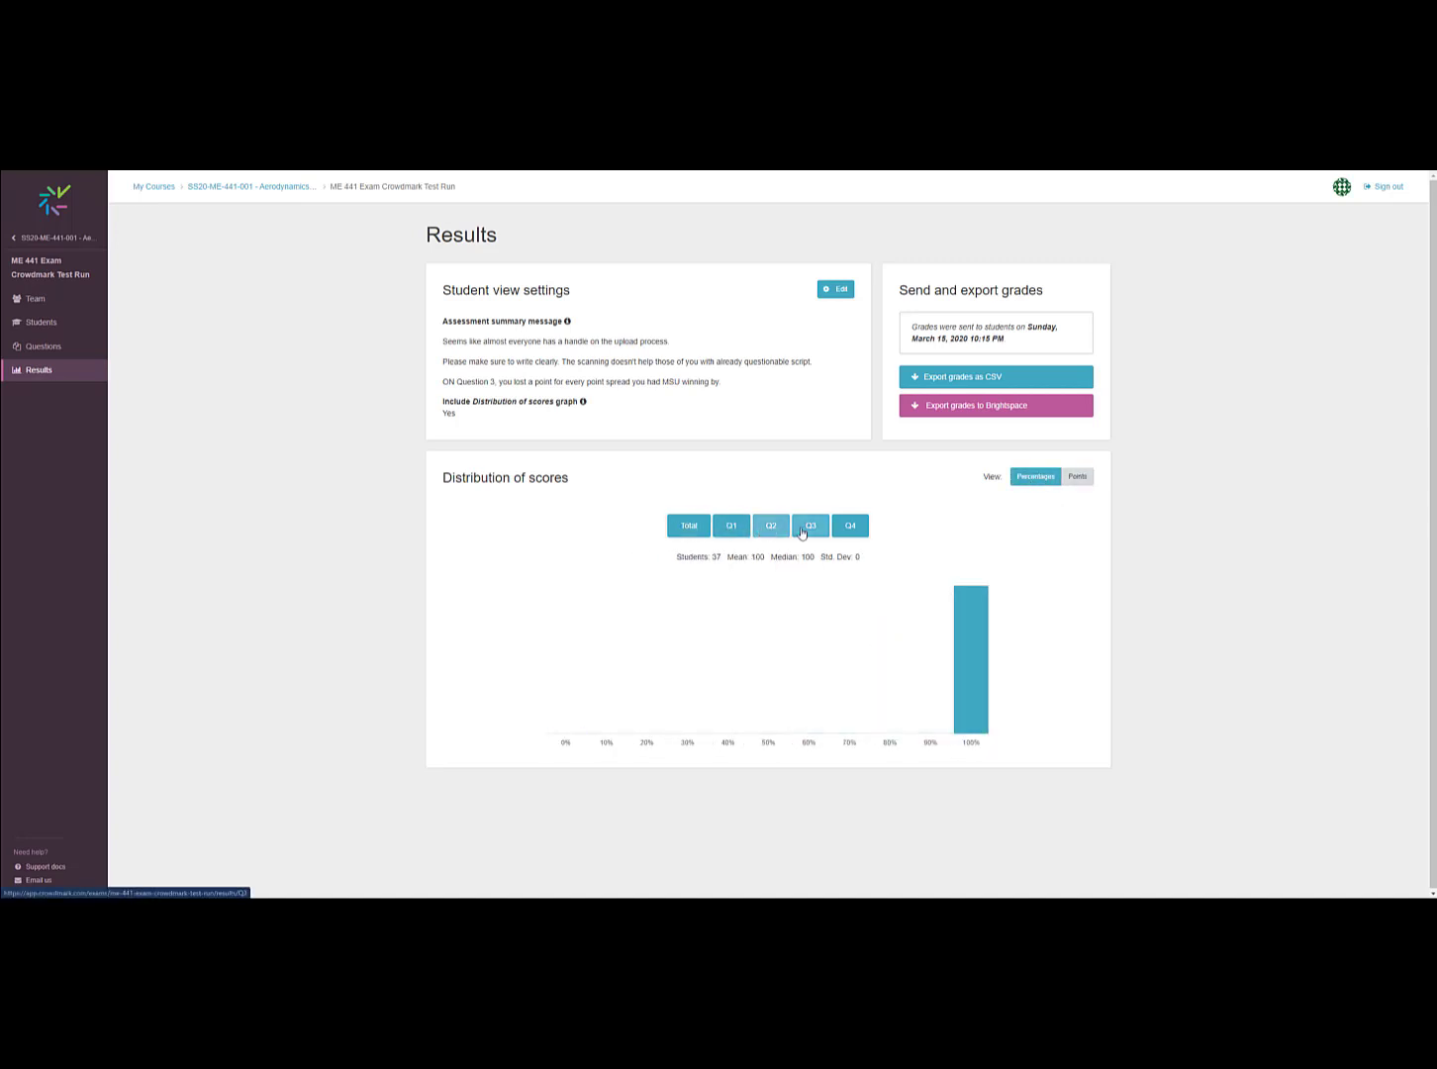
left_click(826, 531)
left_click(849, 529)
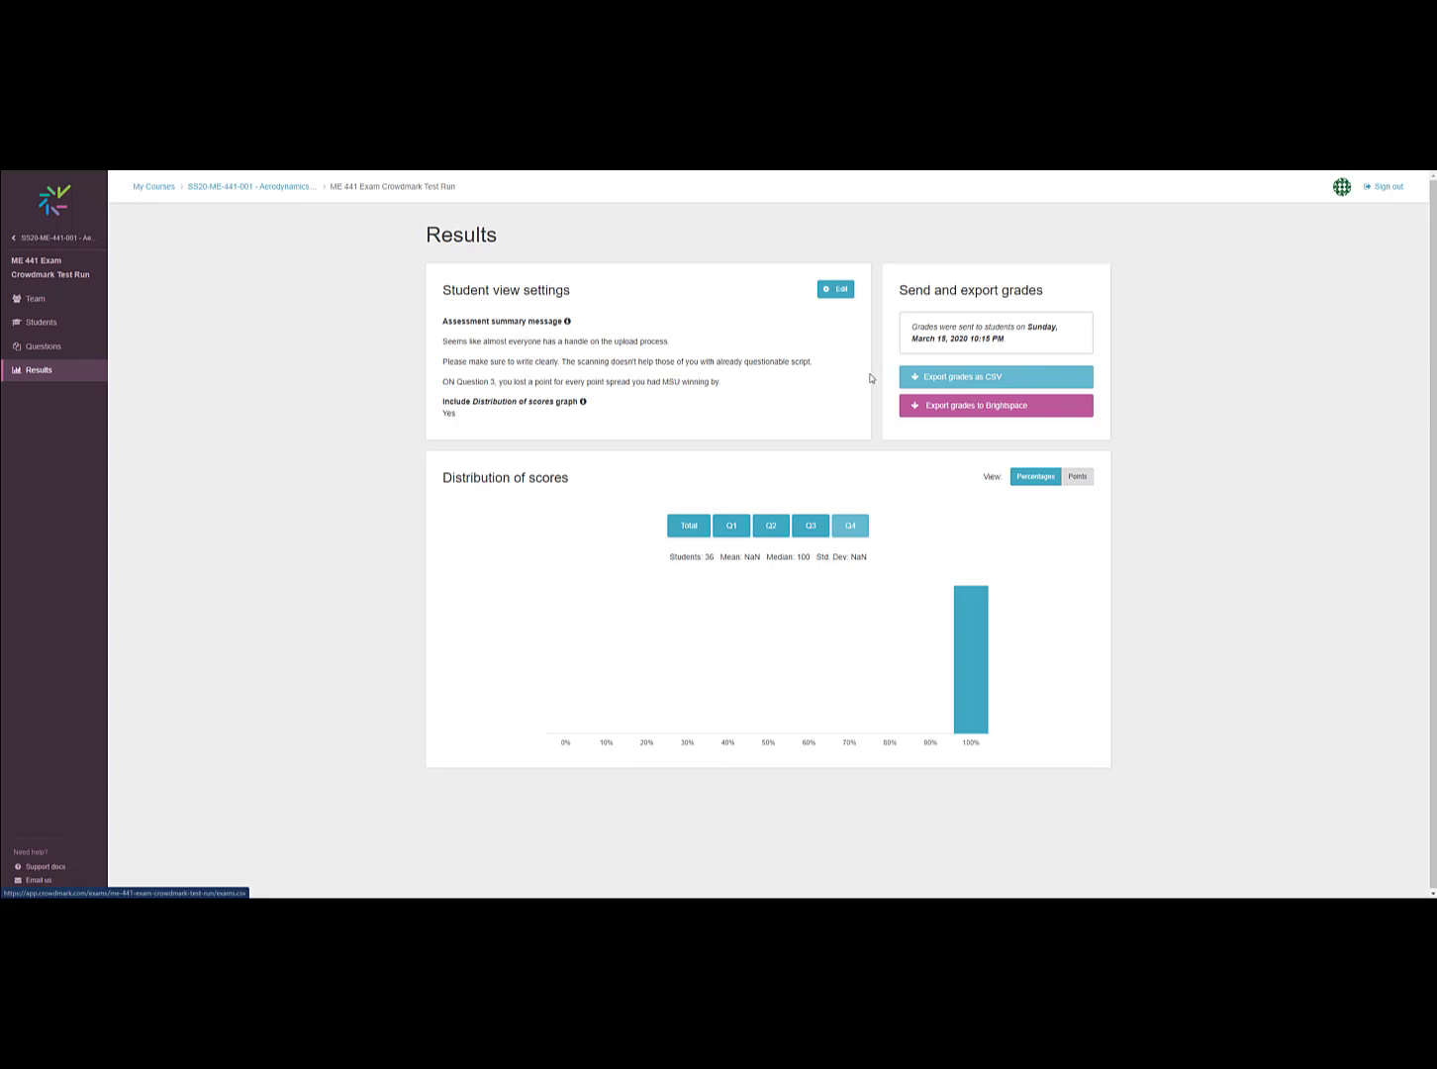
- Export the grades to Brightspace, and in D2L open the grades list of the SS20-ME-441-001 course
left_click_drag(1007, 339, 913, 326)
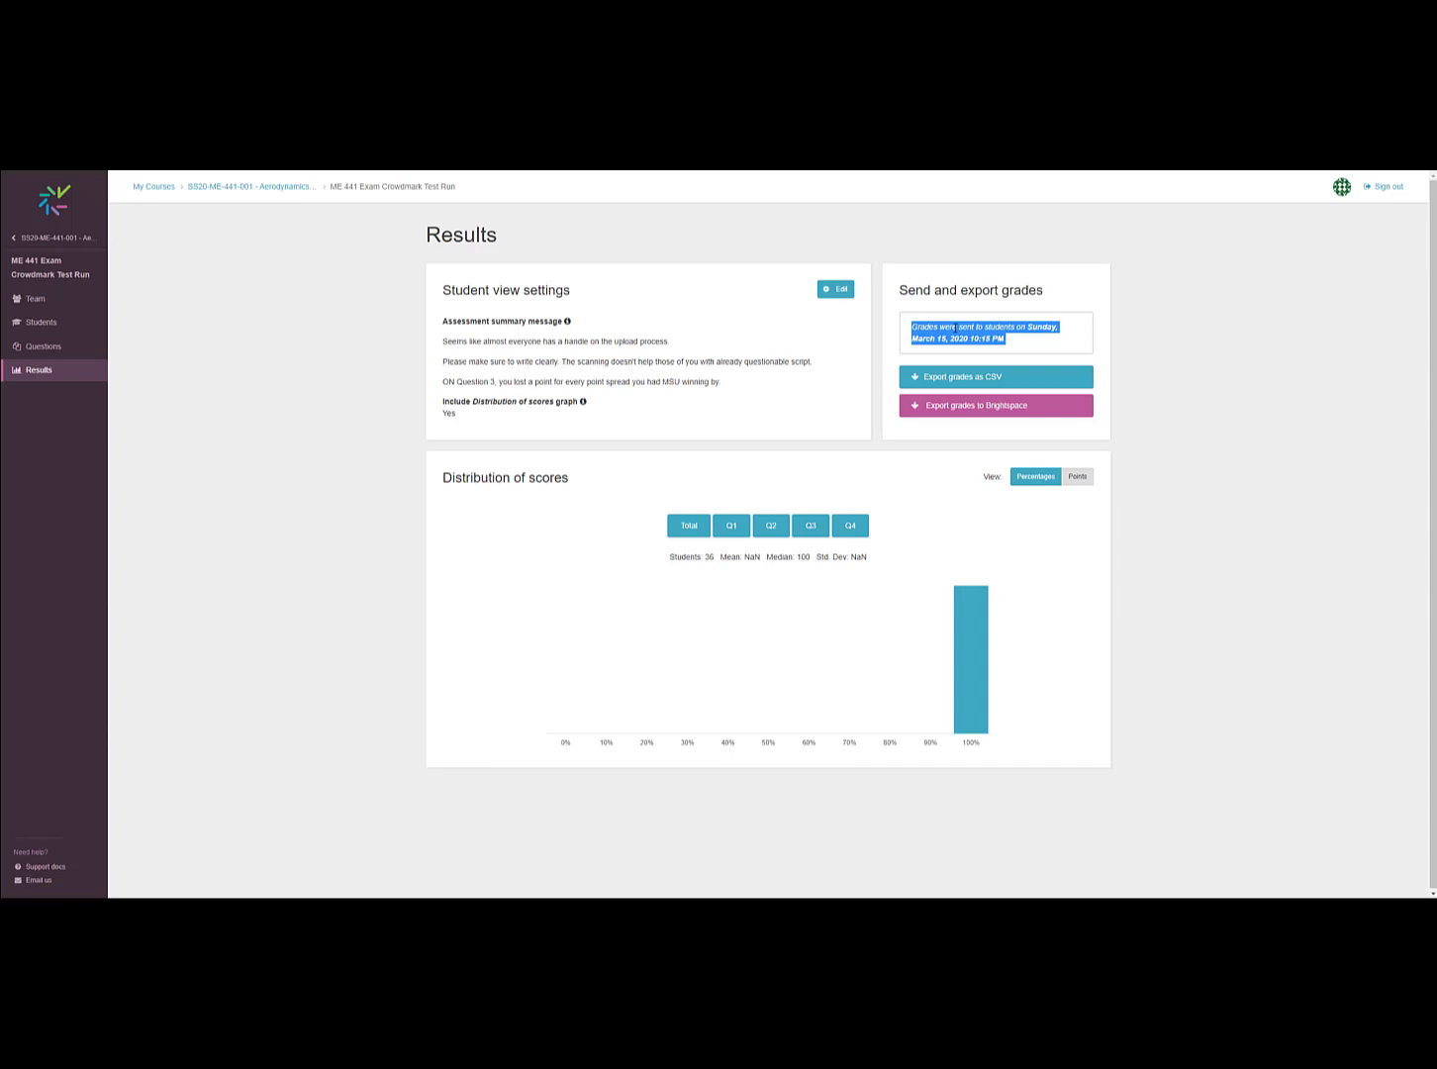
left_click(961, 407)
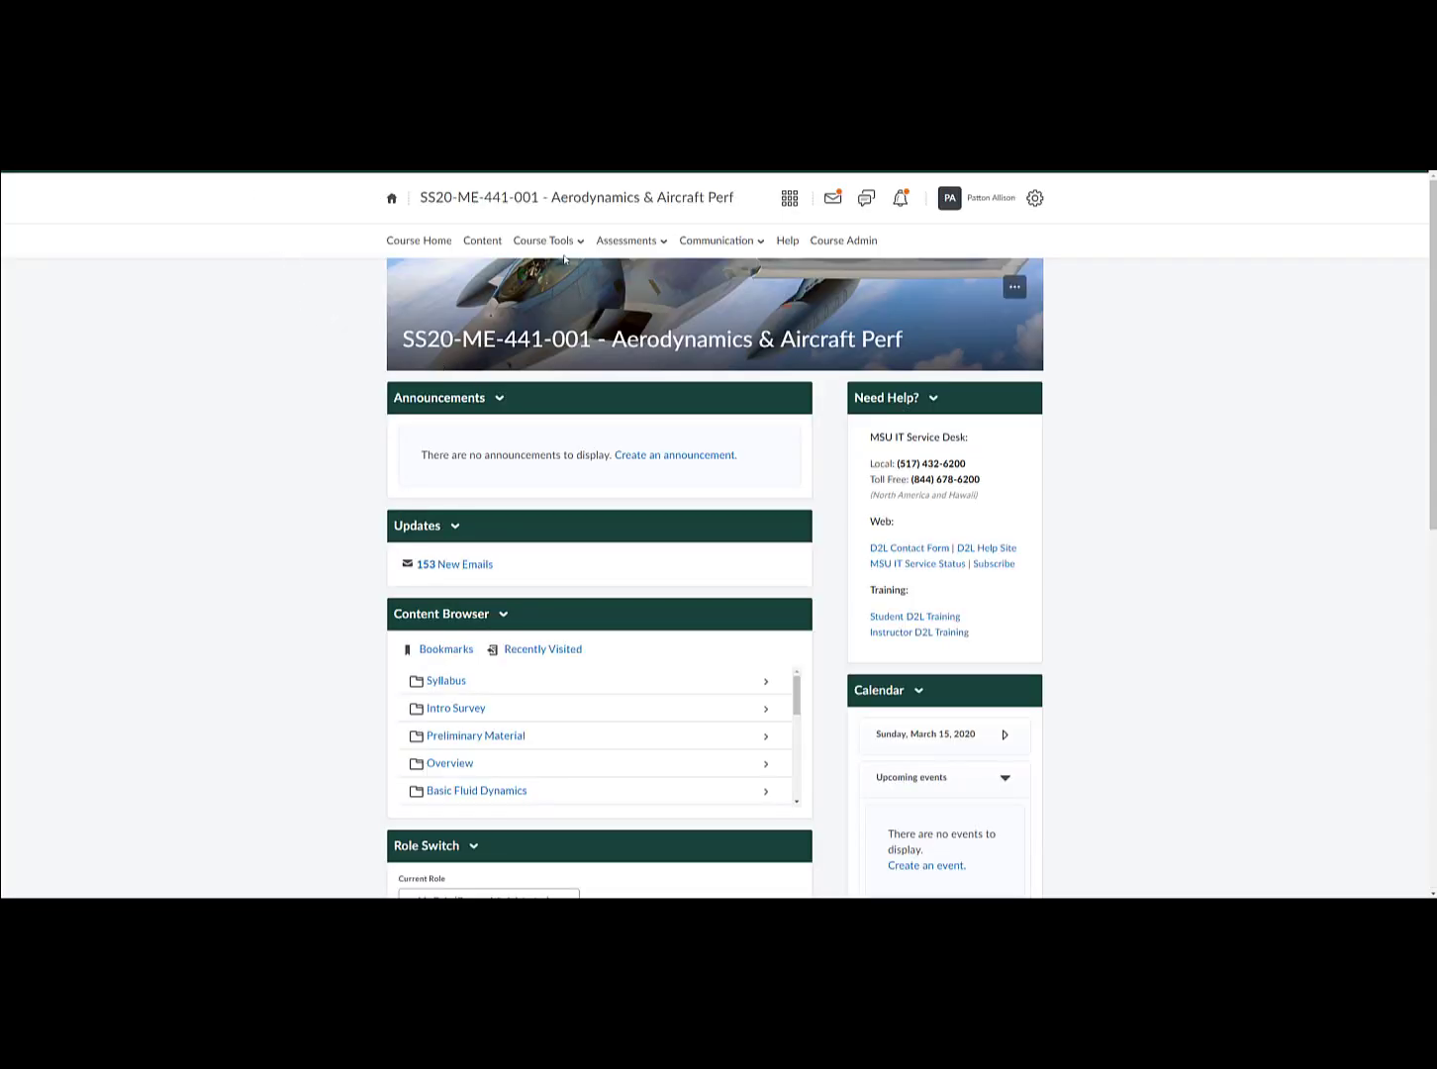
left_click(613, 243)
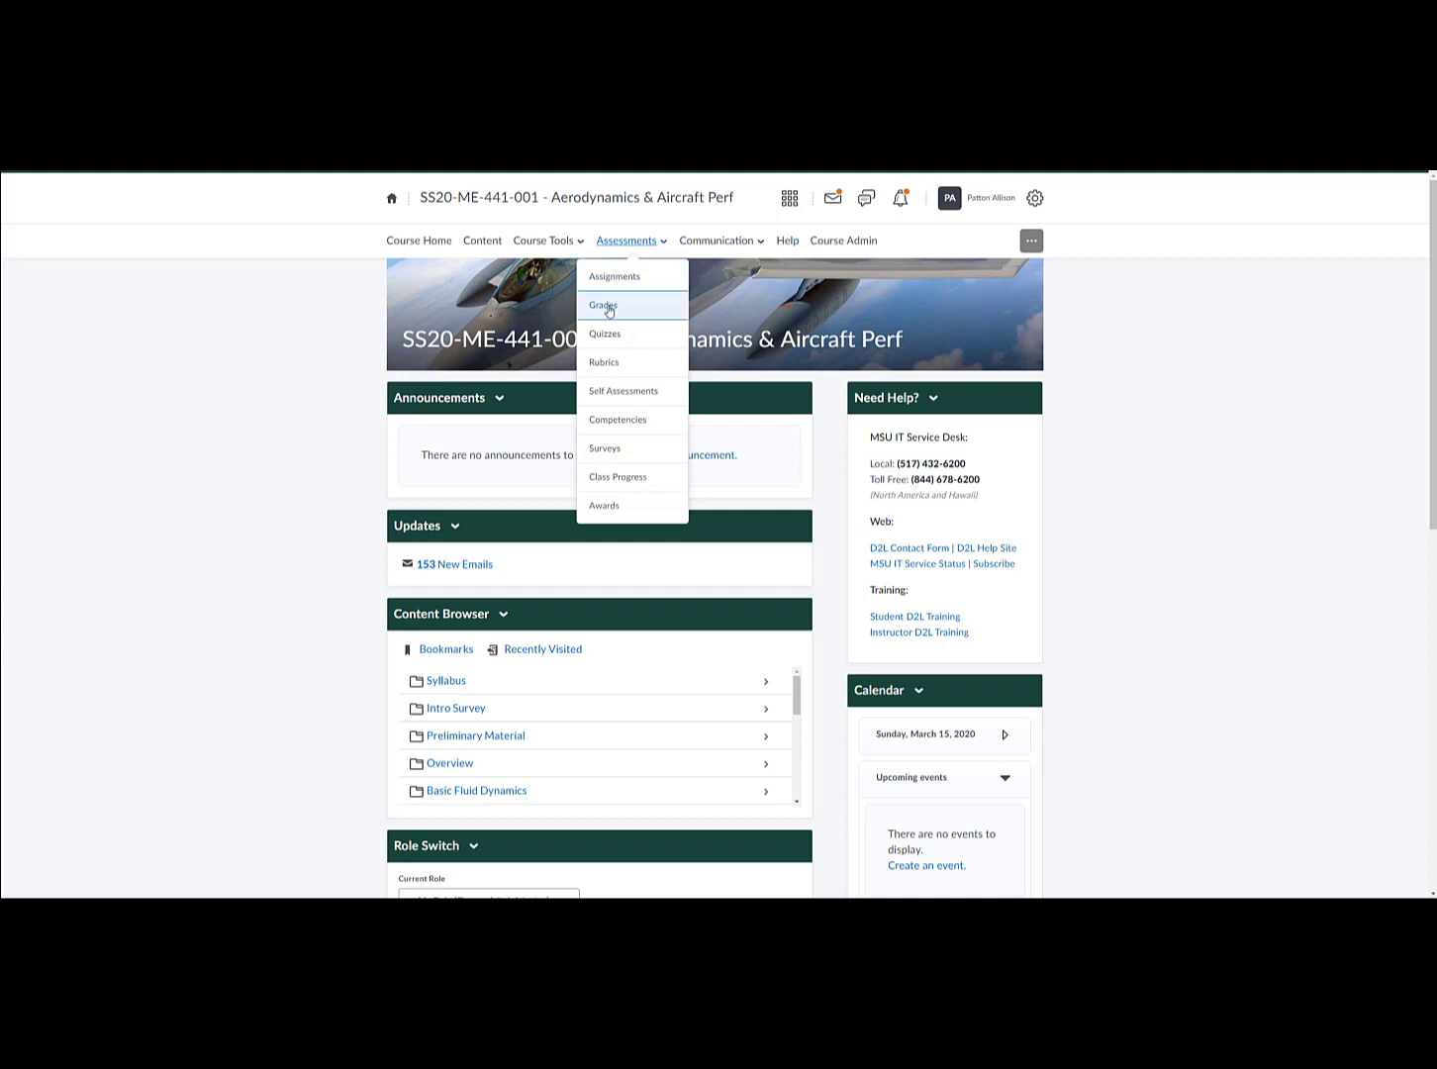
left_click(602, 305)
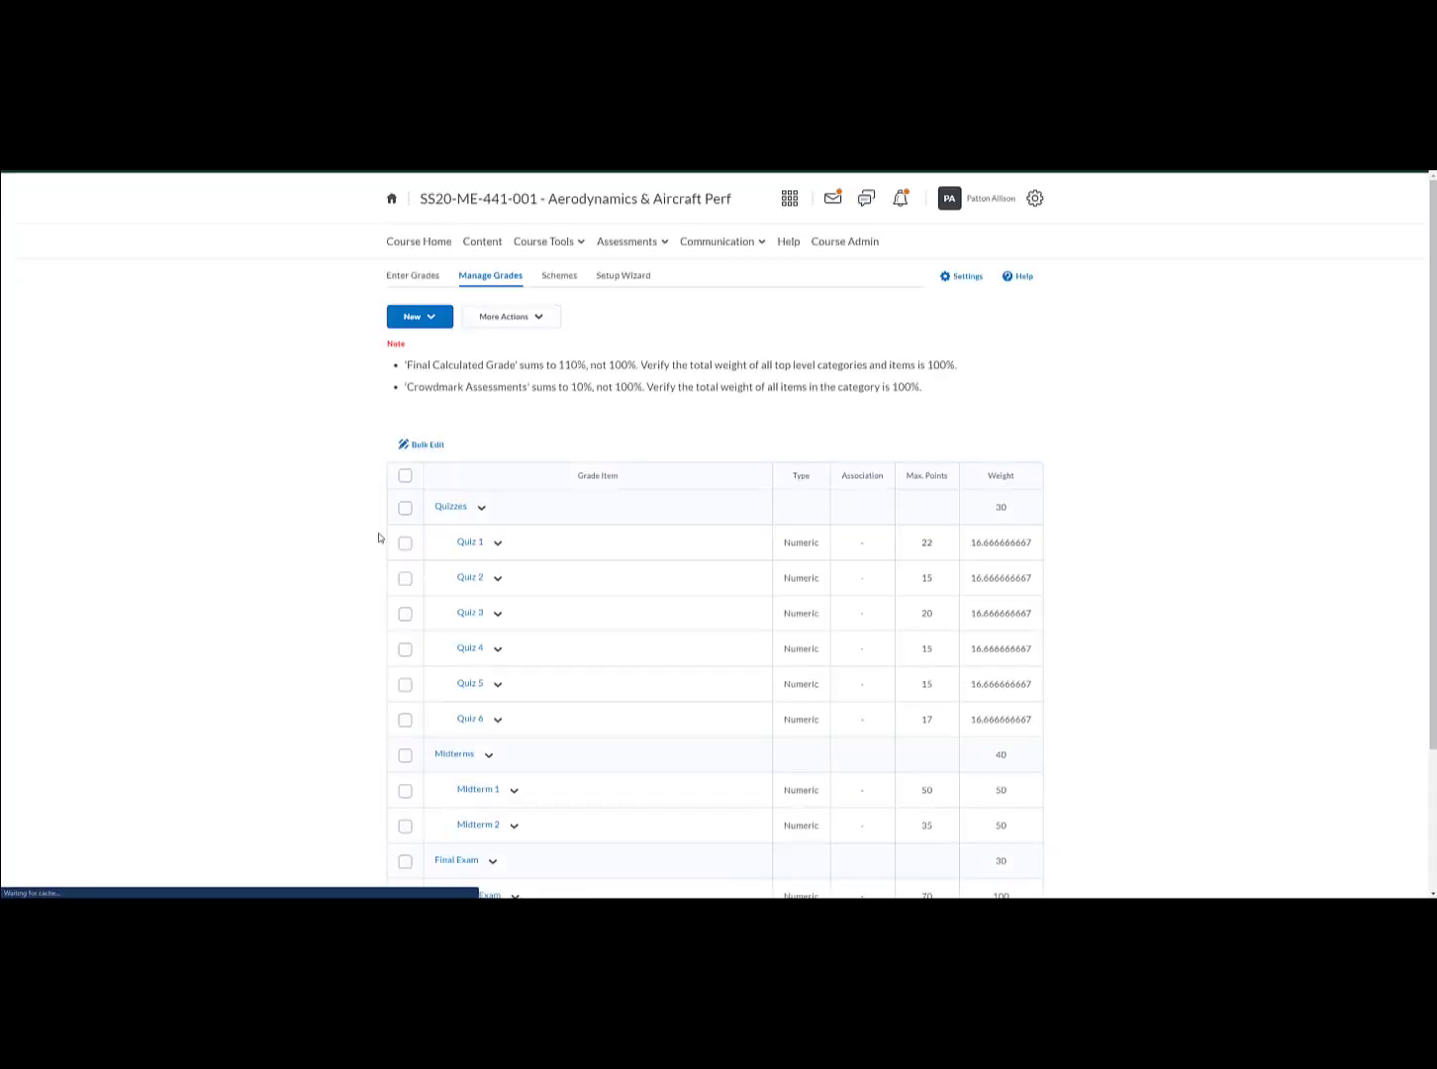
- Set the weight of the Crowdmark Assessments grade category to 0 and save it
scroll(381, 539, "down", 3)
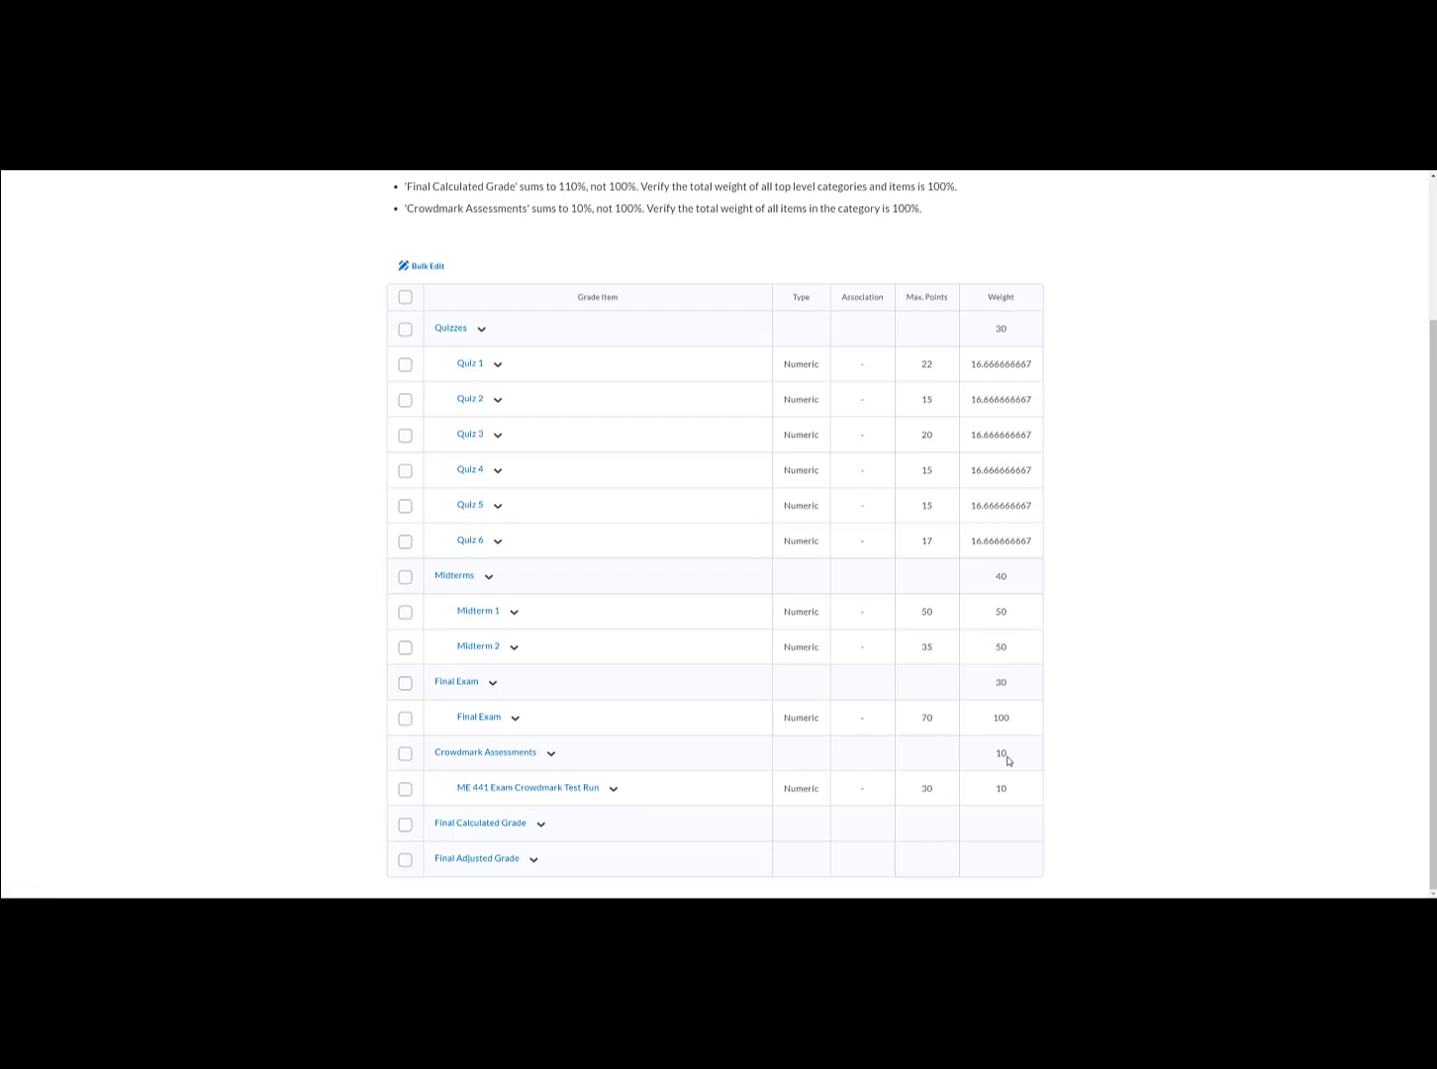
left_click(551, 760)
left_click(562, 601)
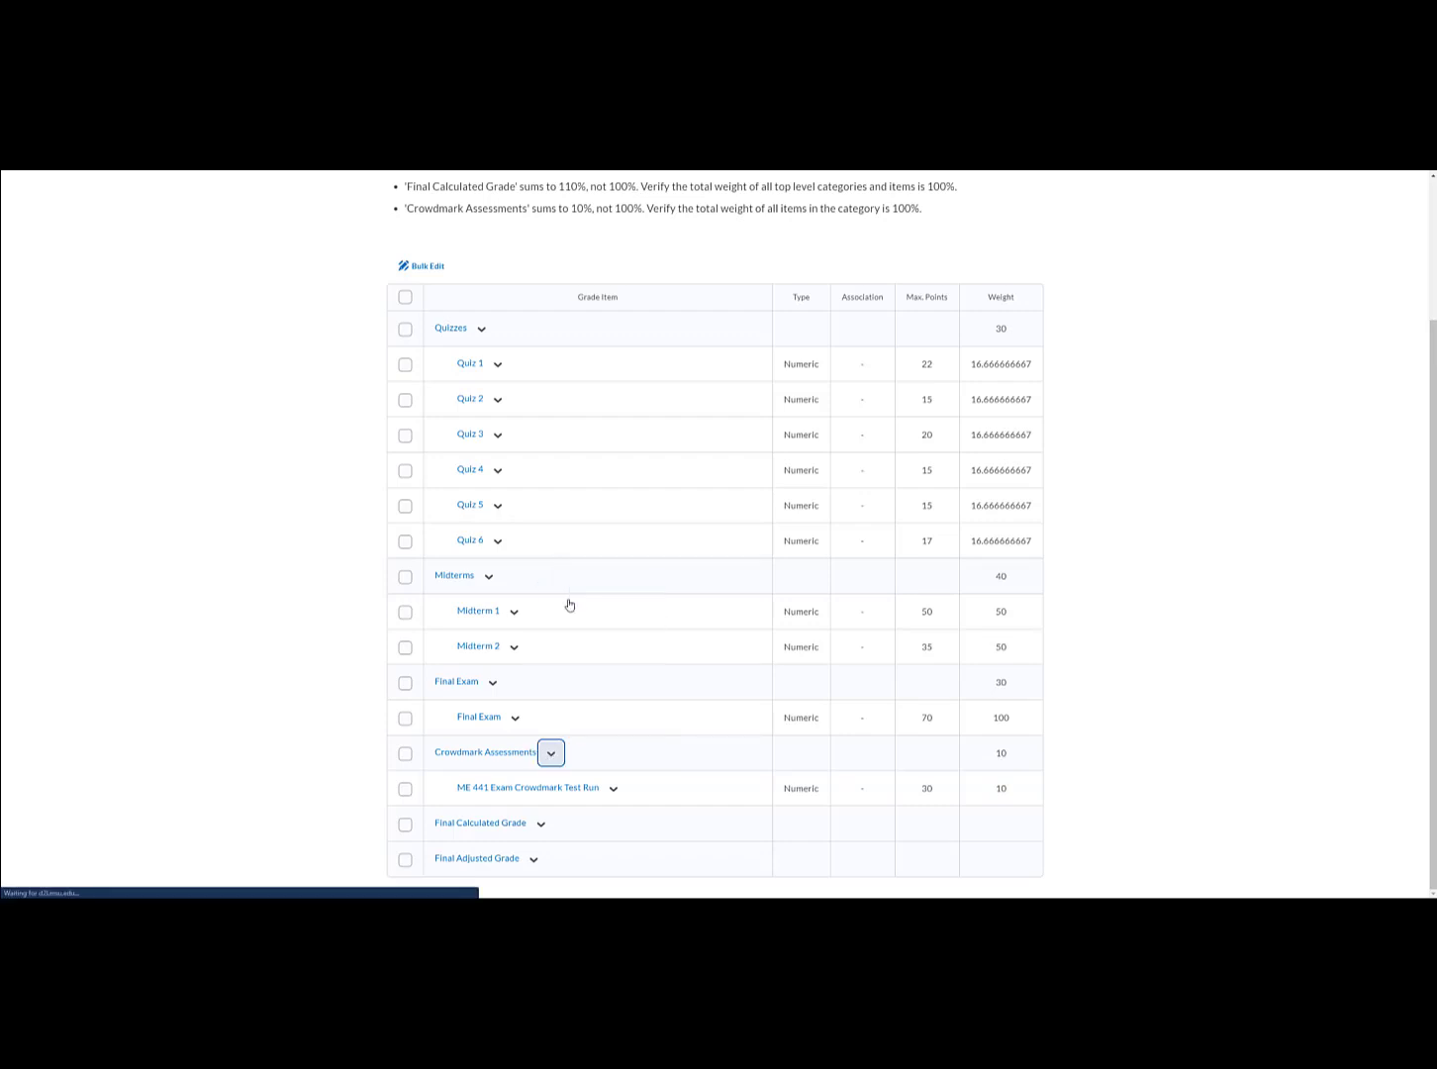
left_click_drag(422, 600, 390, 606)
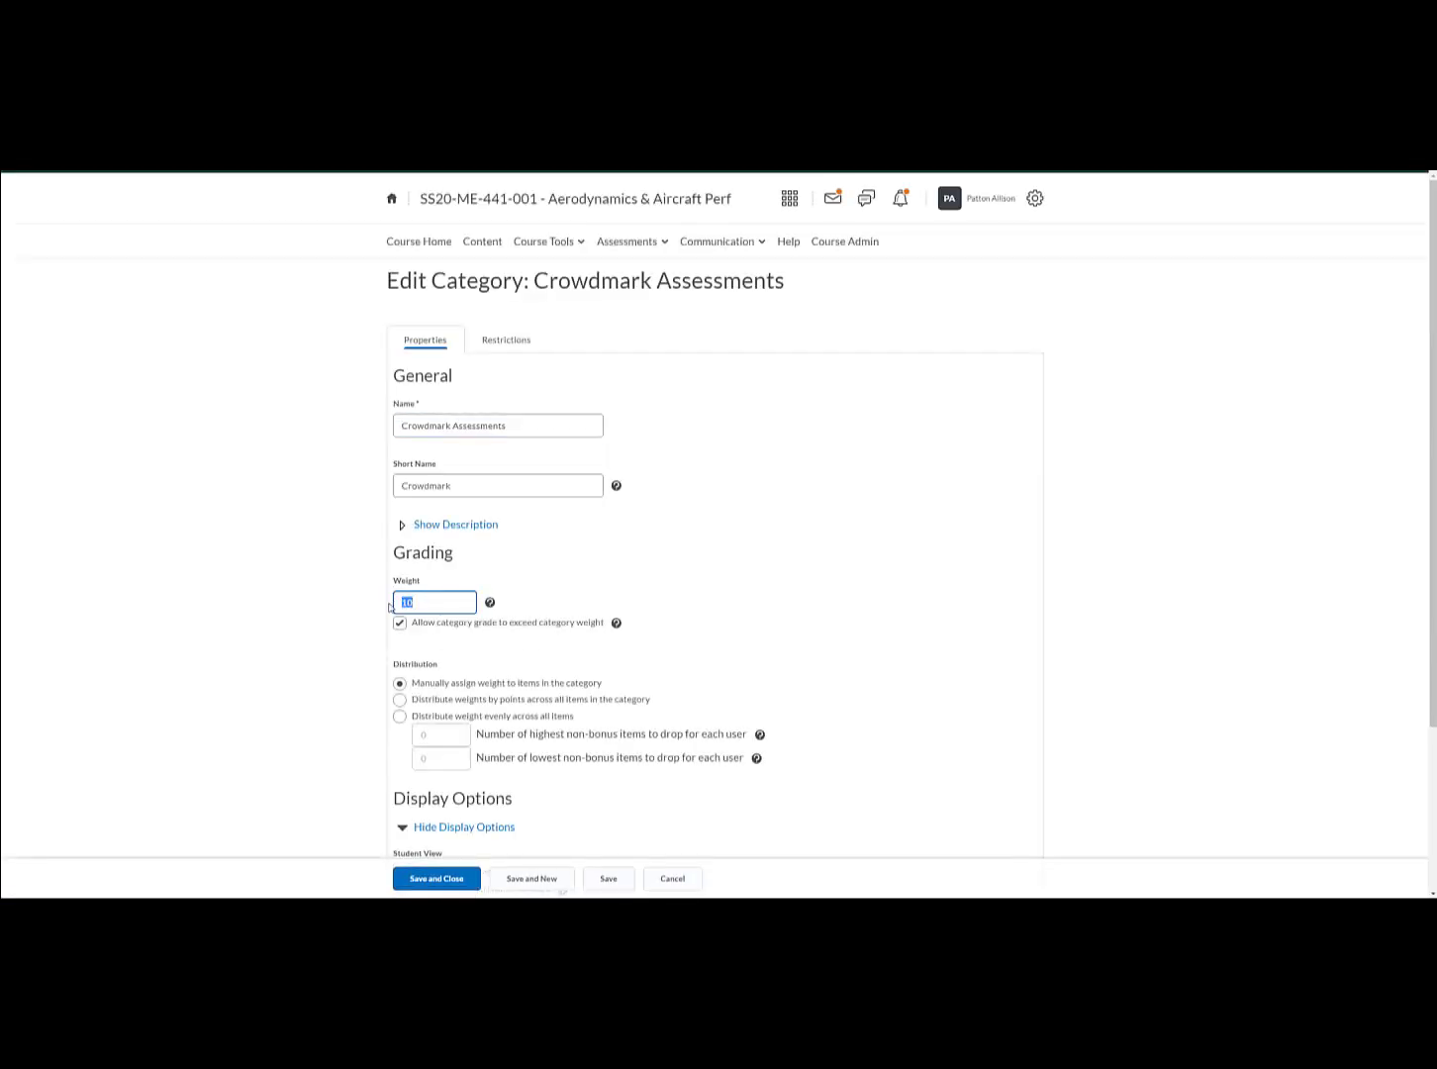
type("0")
left_click(451, 879)
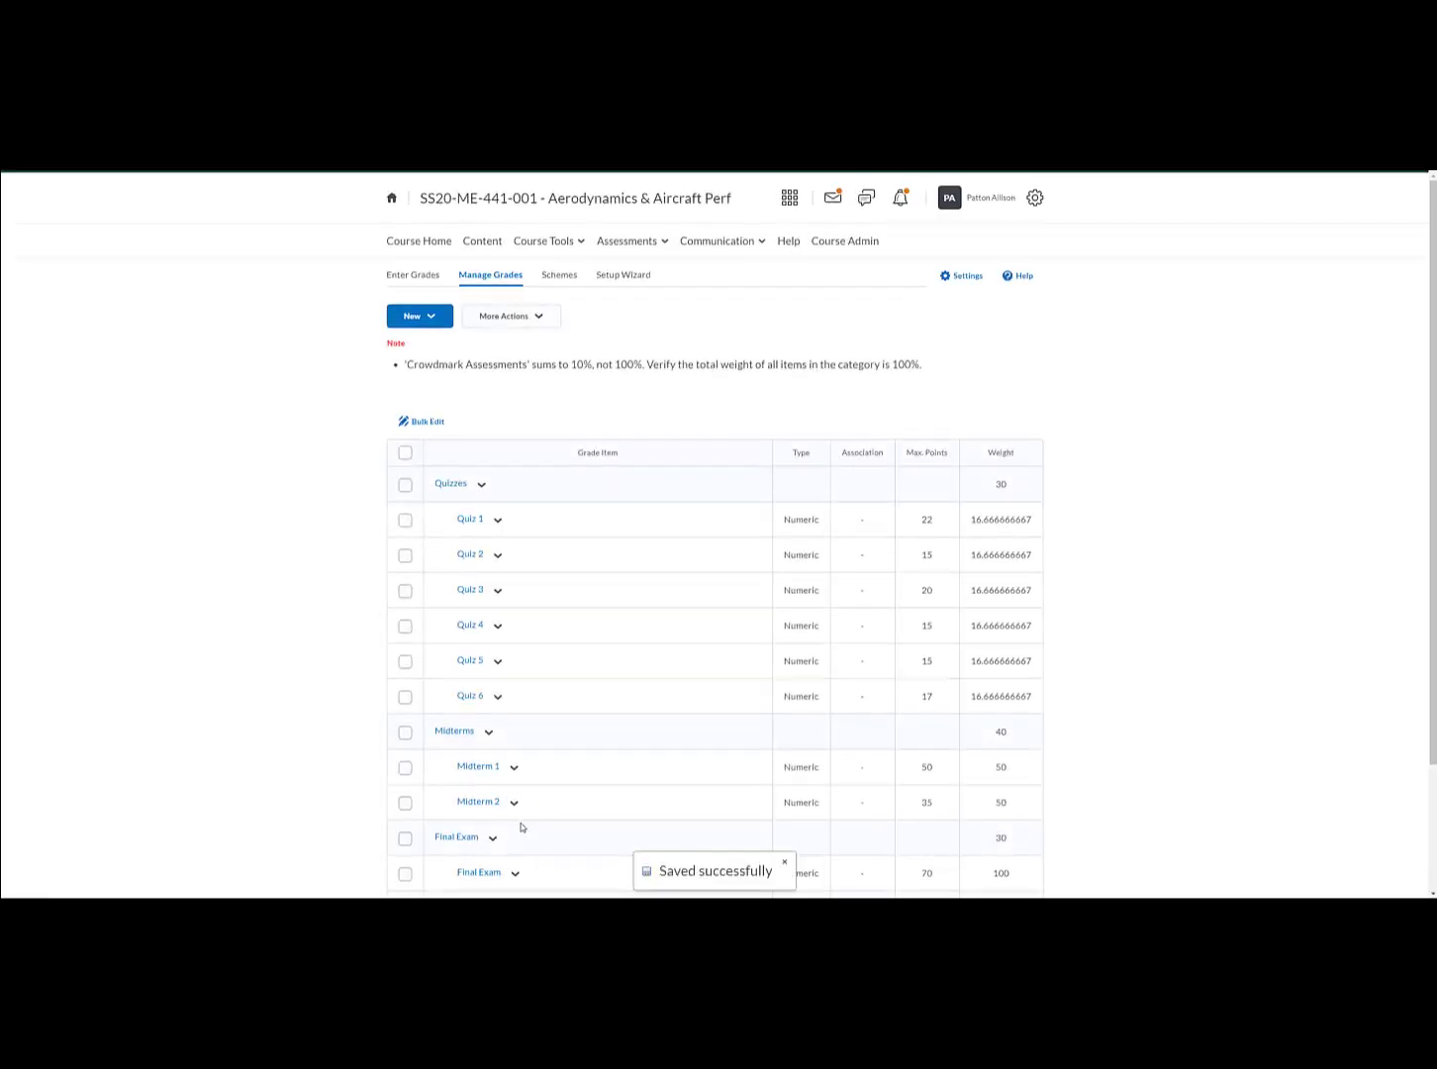
- Set the weight of the ME 441 Exam Crowdmark Test Run grade item to 0 and save it
scroll(519, 823, "down", 2)
left_click(614, 787)
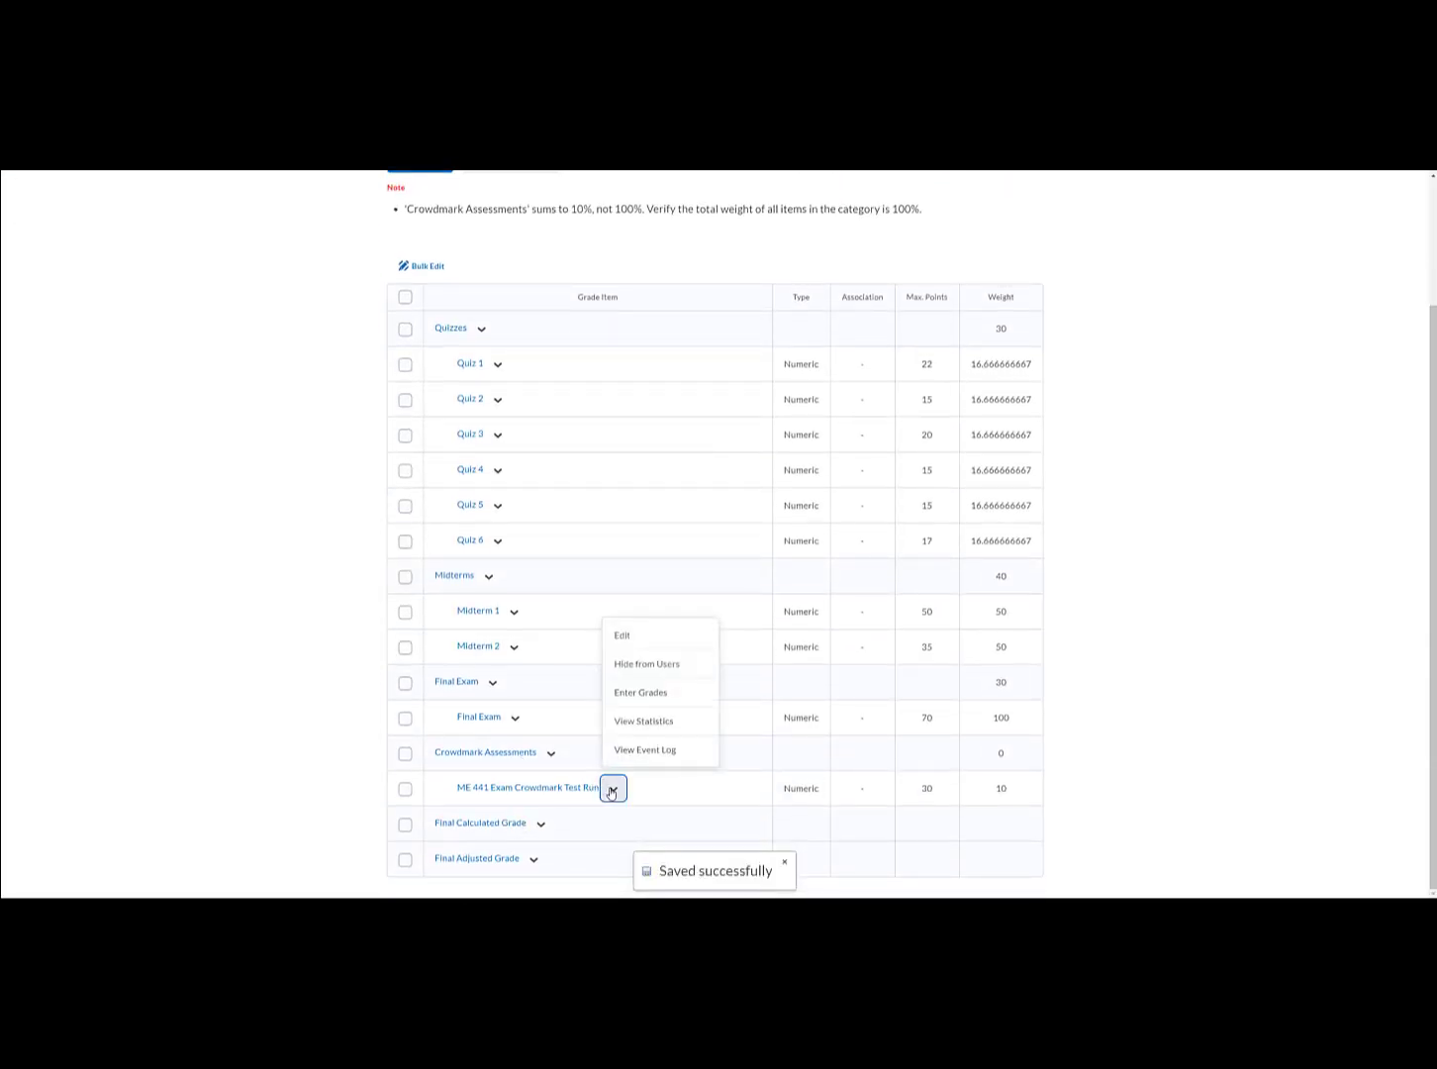
left_click(637, 640)
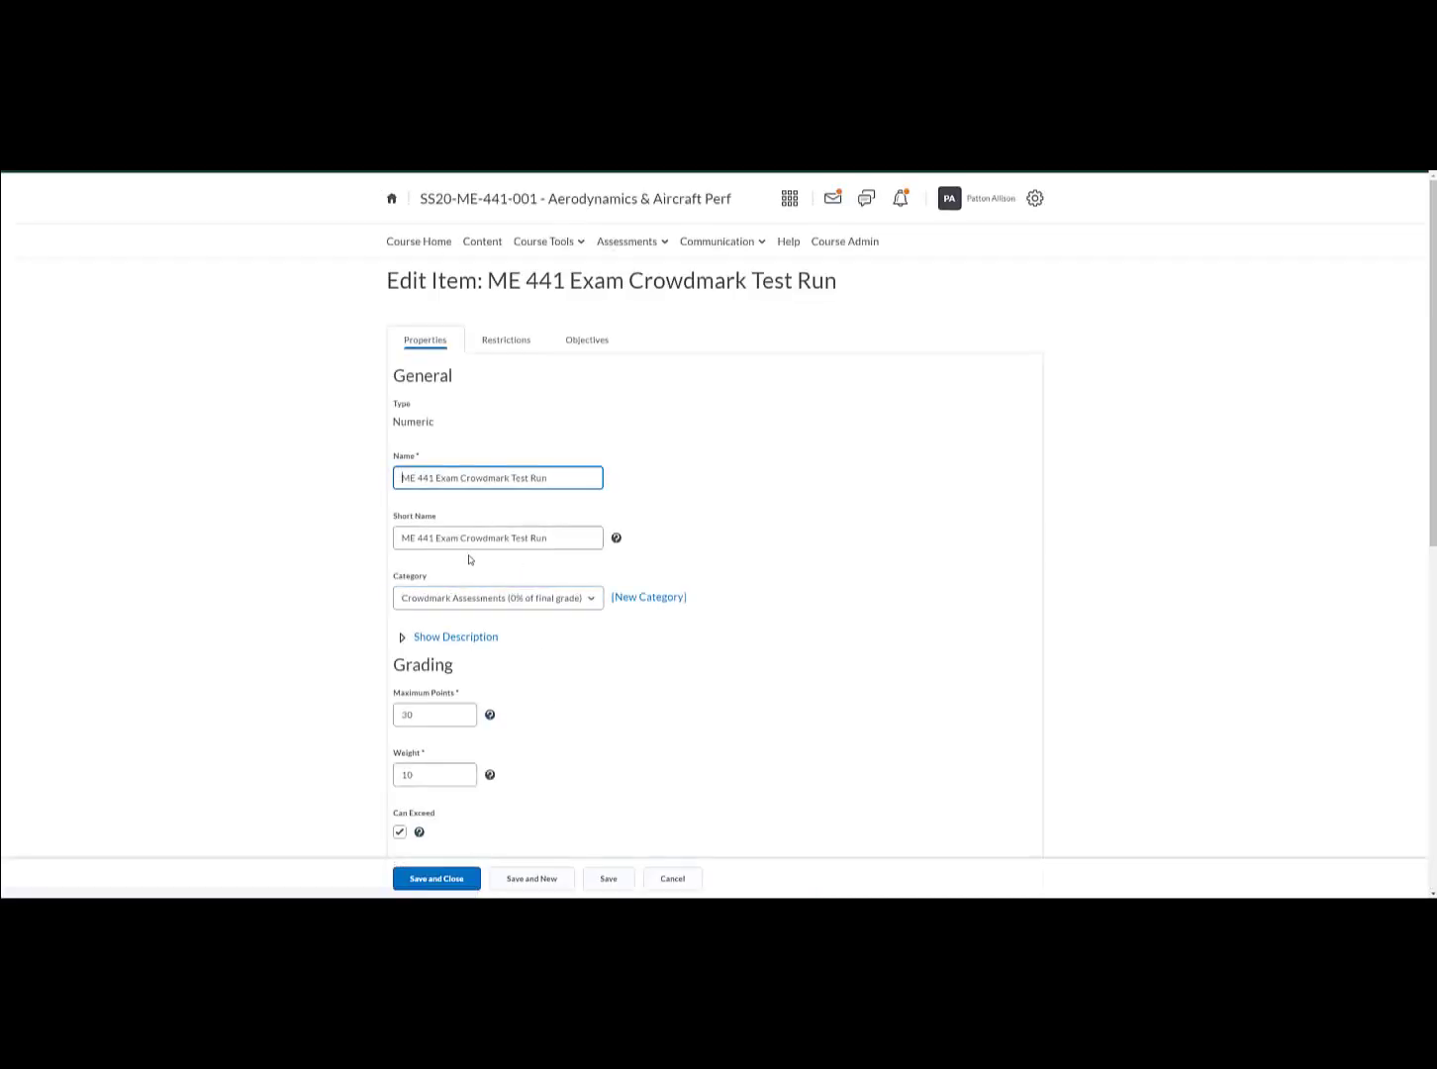
left_click(436, 766)
left_click_drag(436, 767, 387, 776)
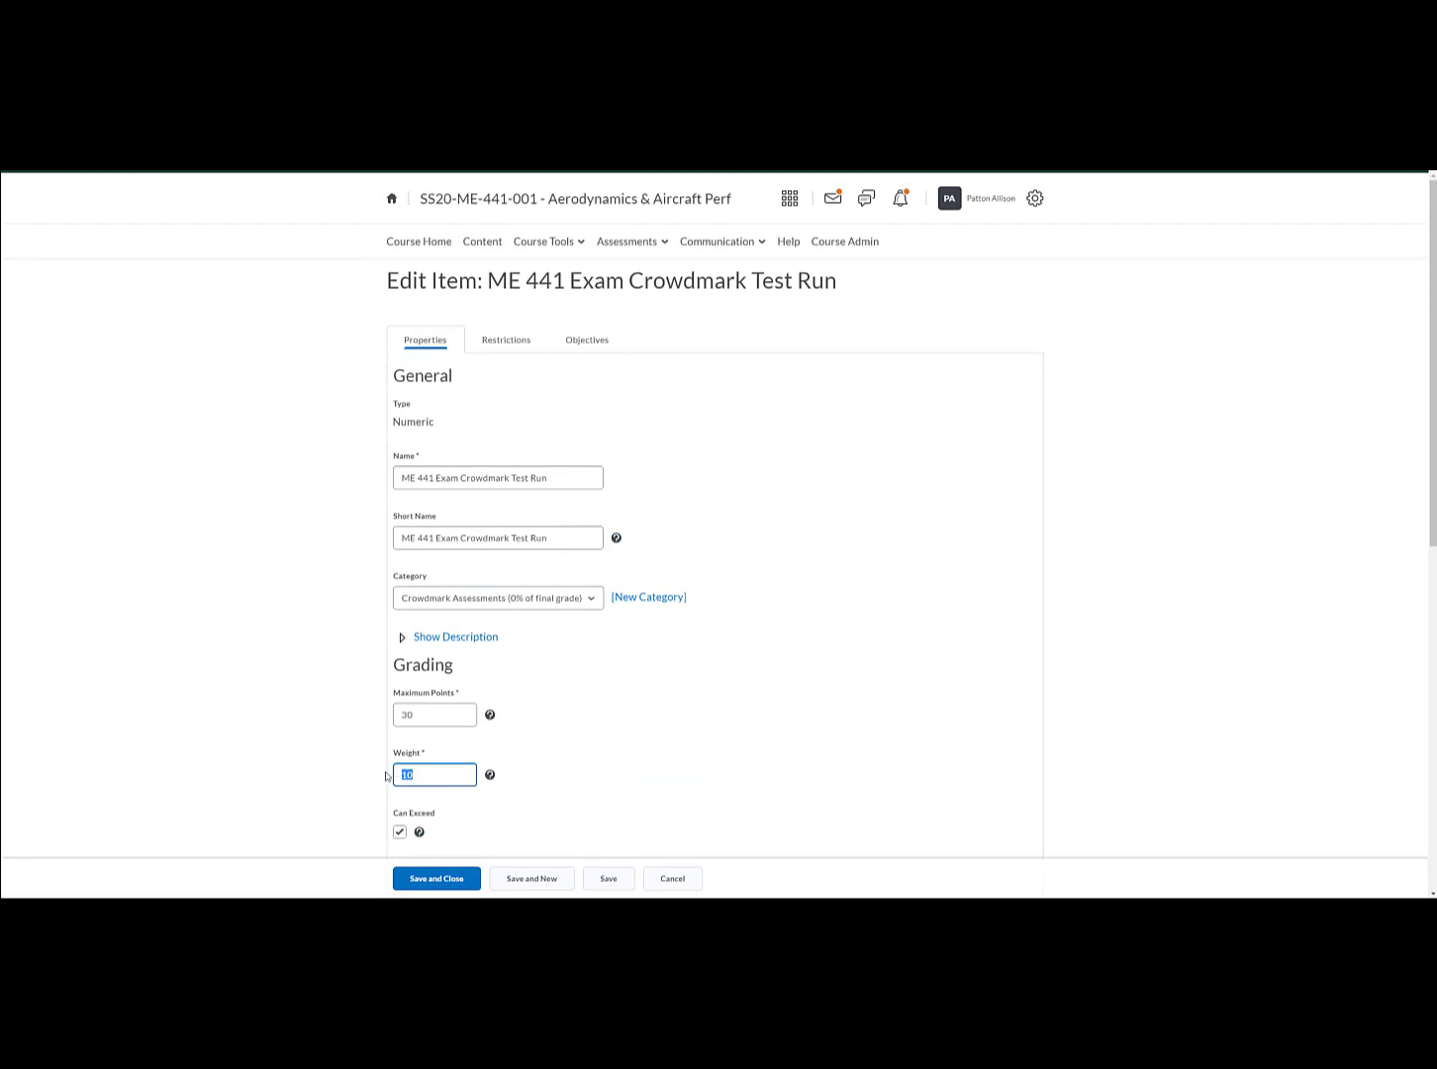
type("0")
left_click(436, 878)
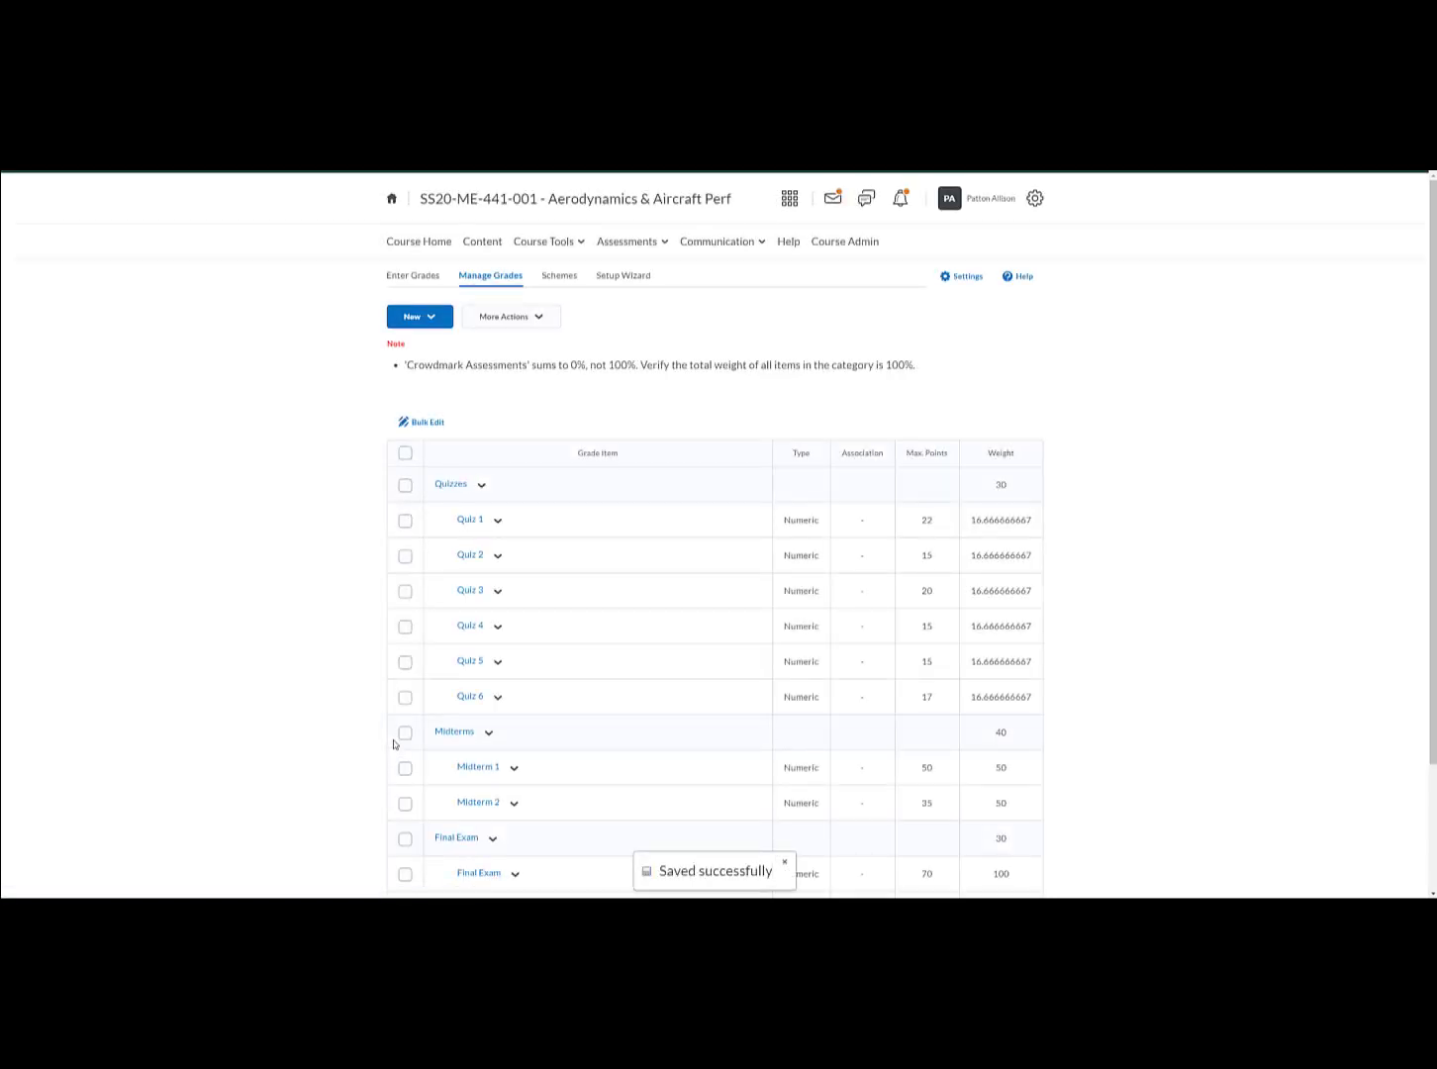
- Move the ME 441 Exam Crowdmark Test Run grade item into the Quizzes category, save it, and switch back to the Crowdmark course page
scroll(393, 746, "down", 1)
scroll(391, 746, "down", 1)
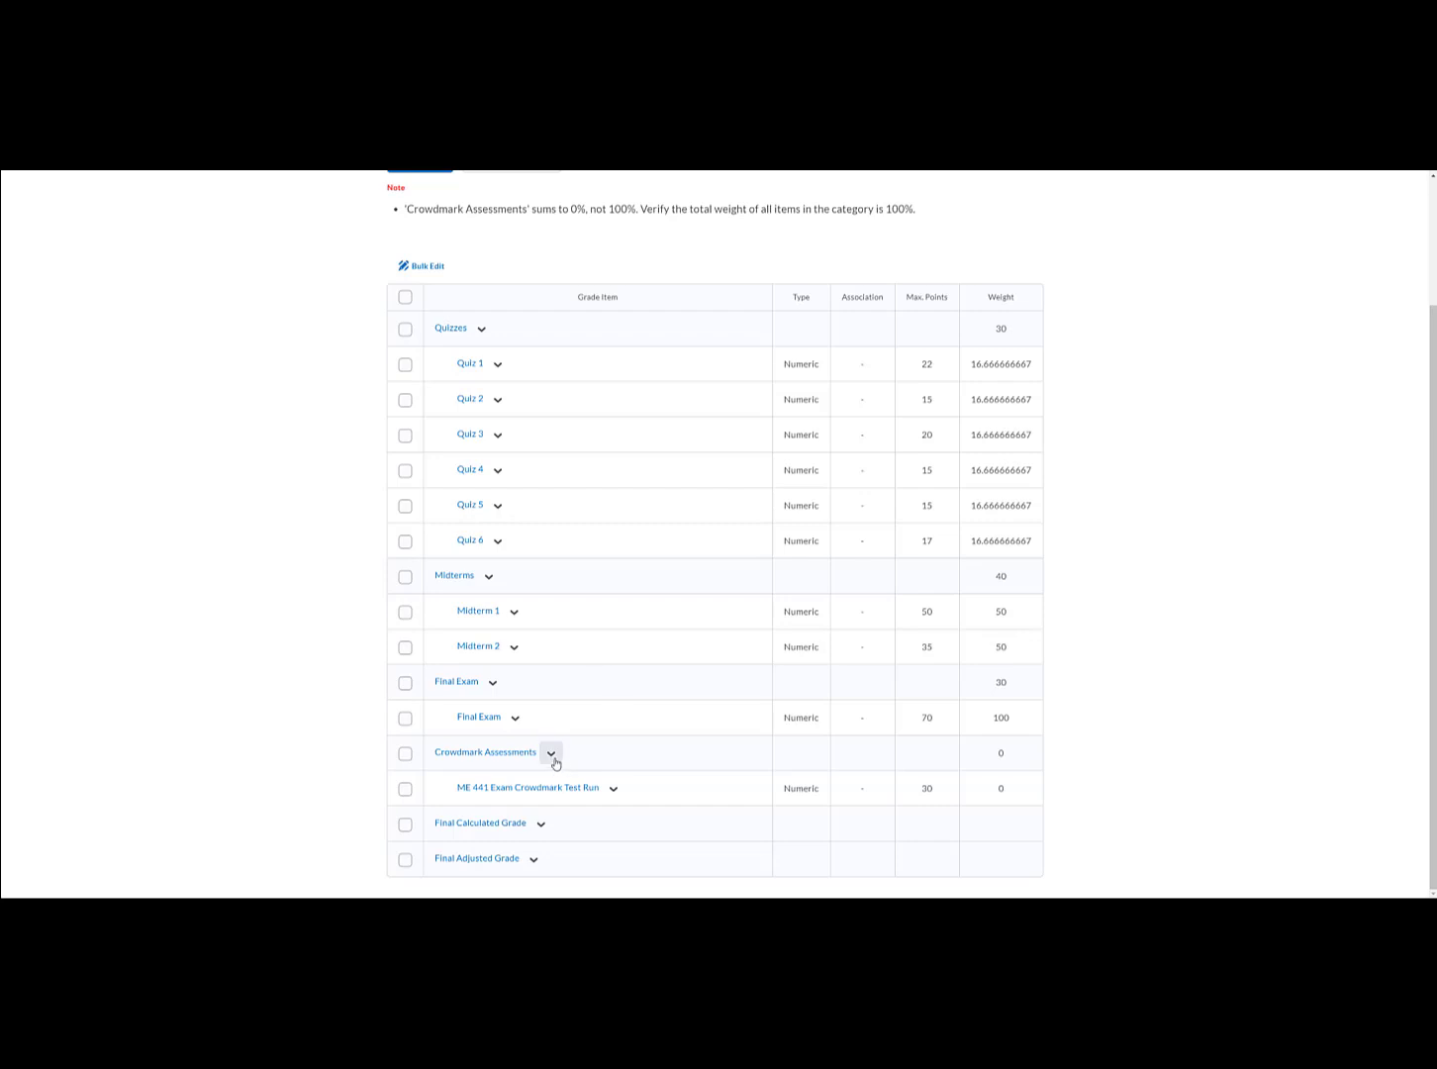
left_click(613, 789)
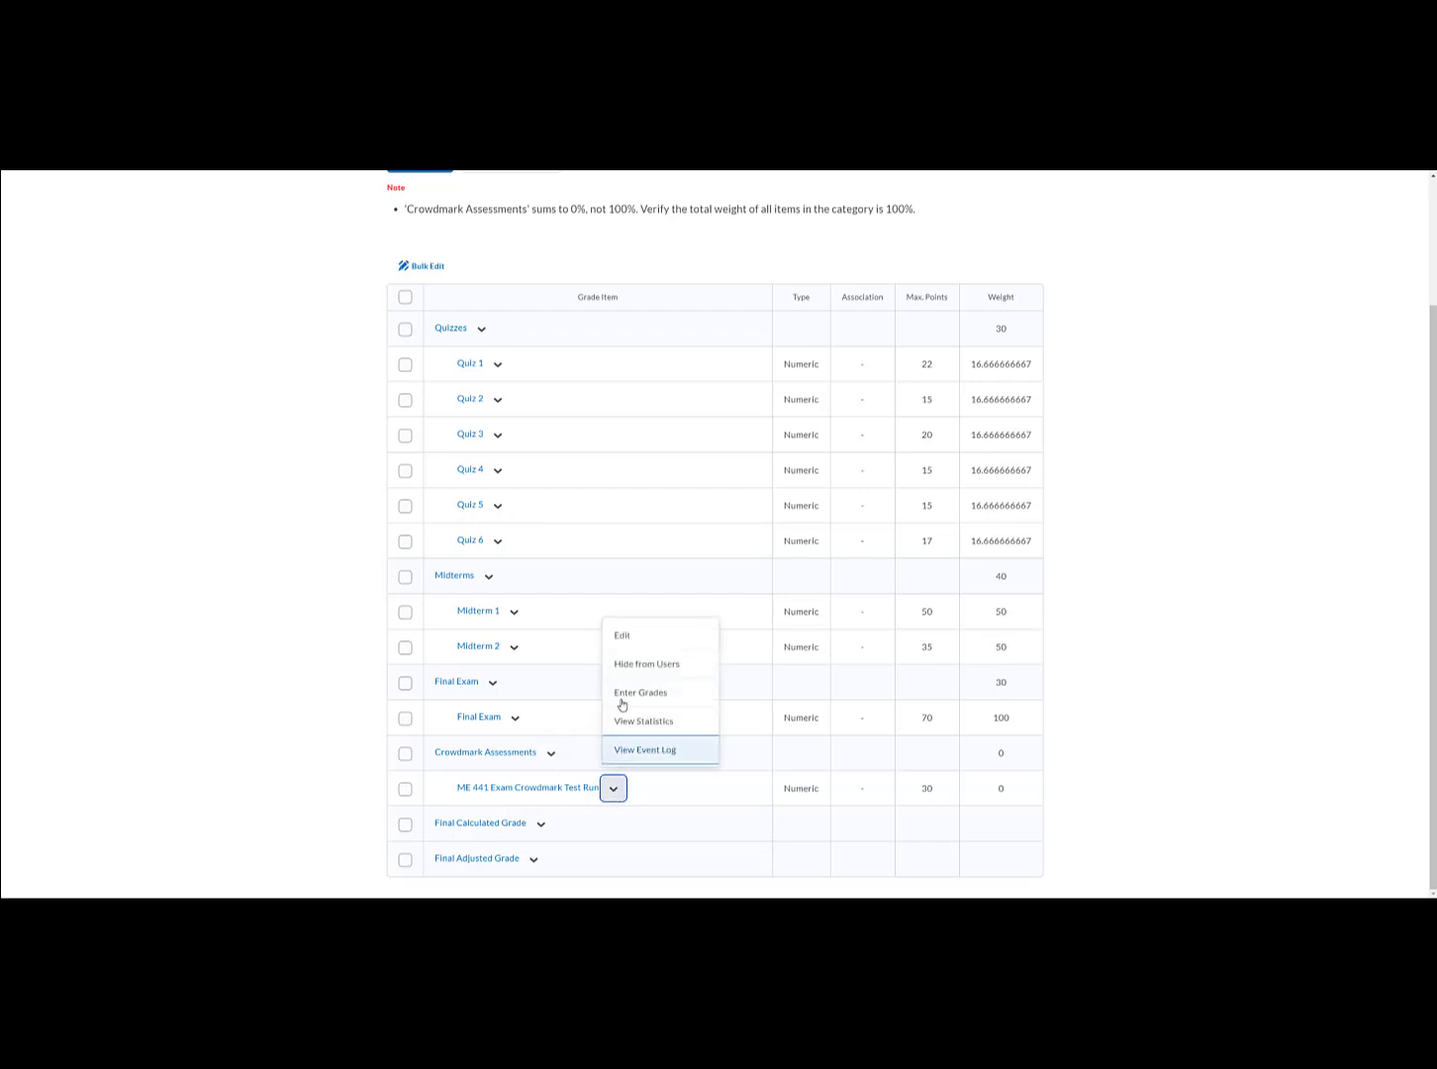
left_click(631, 636)
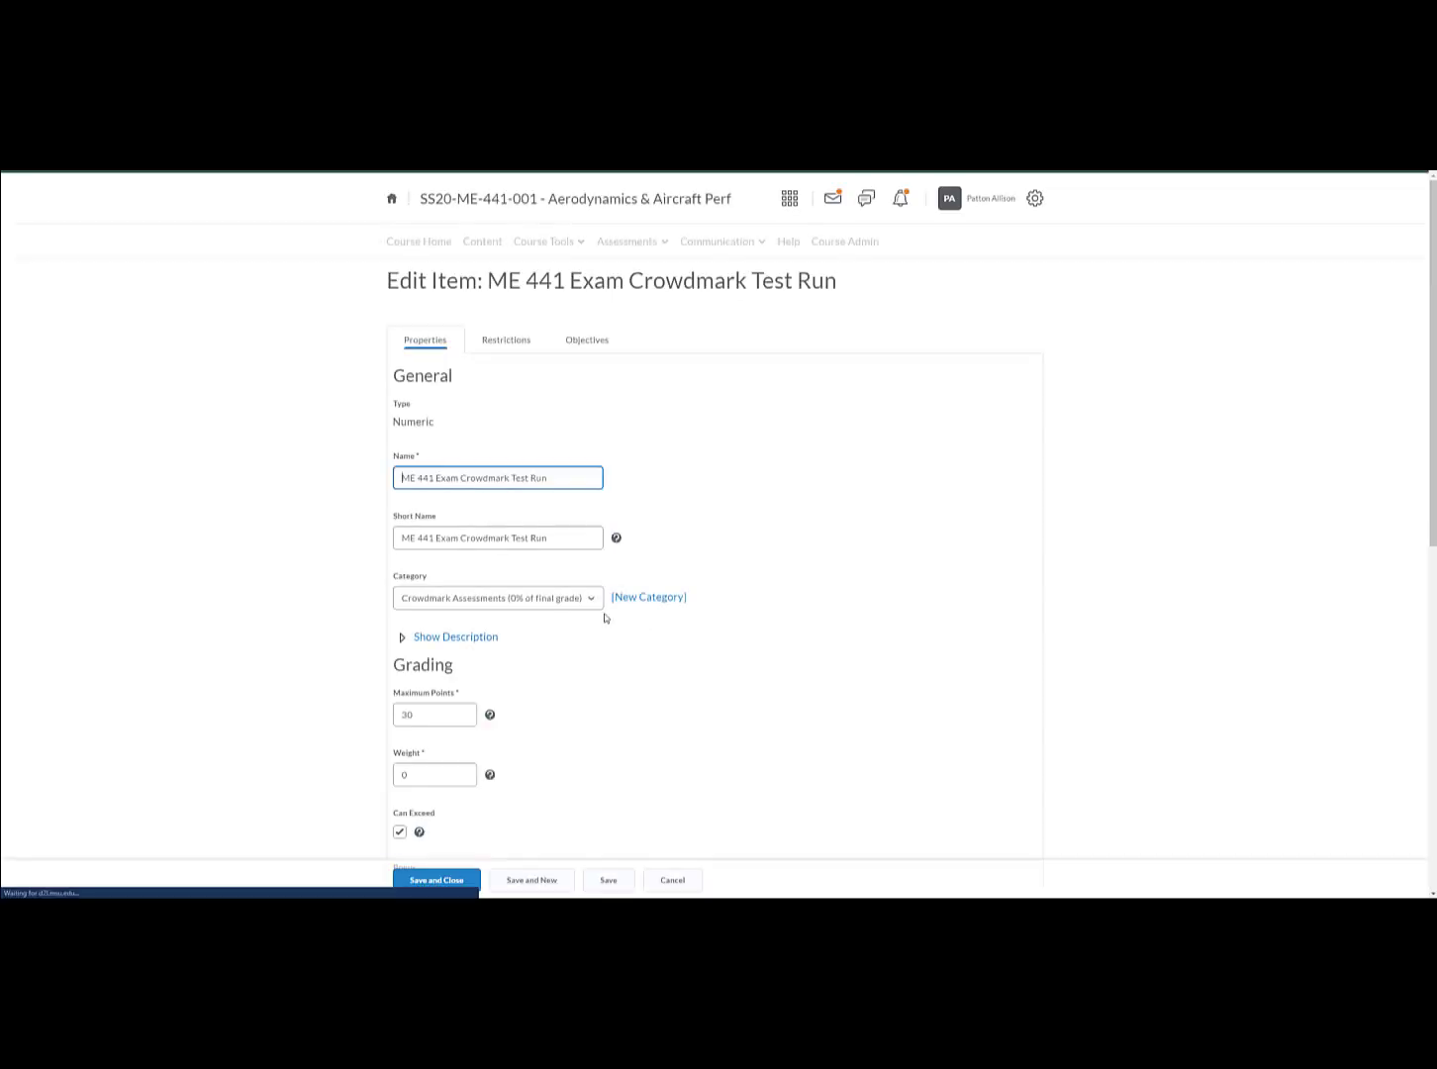
scroll(448, 569, "down", 1)
left_click(451, 550)
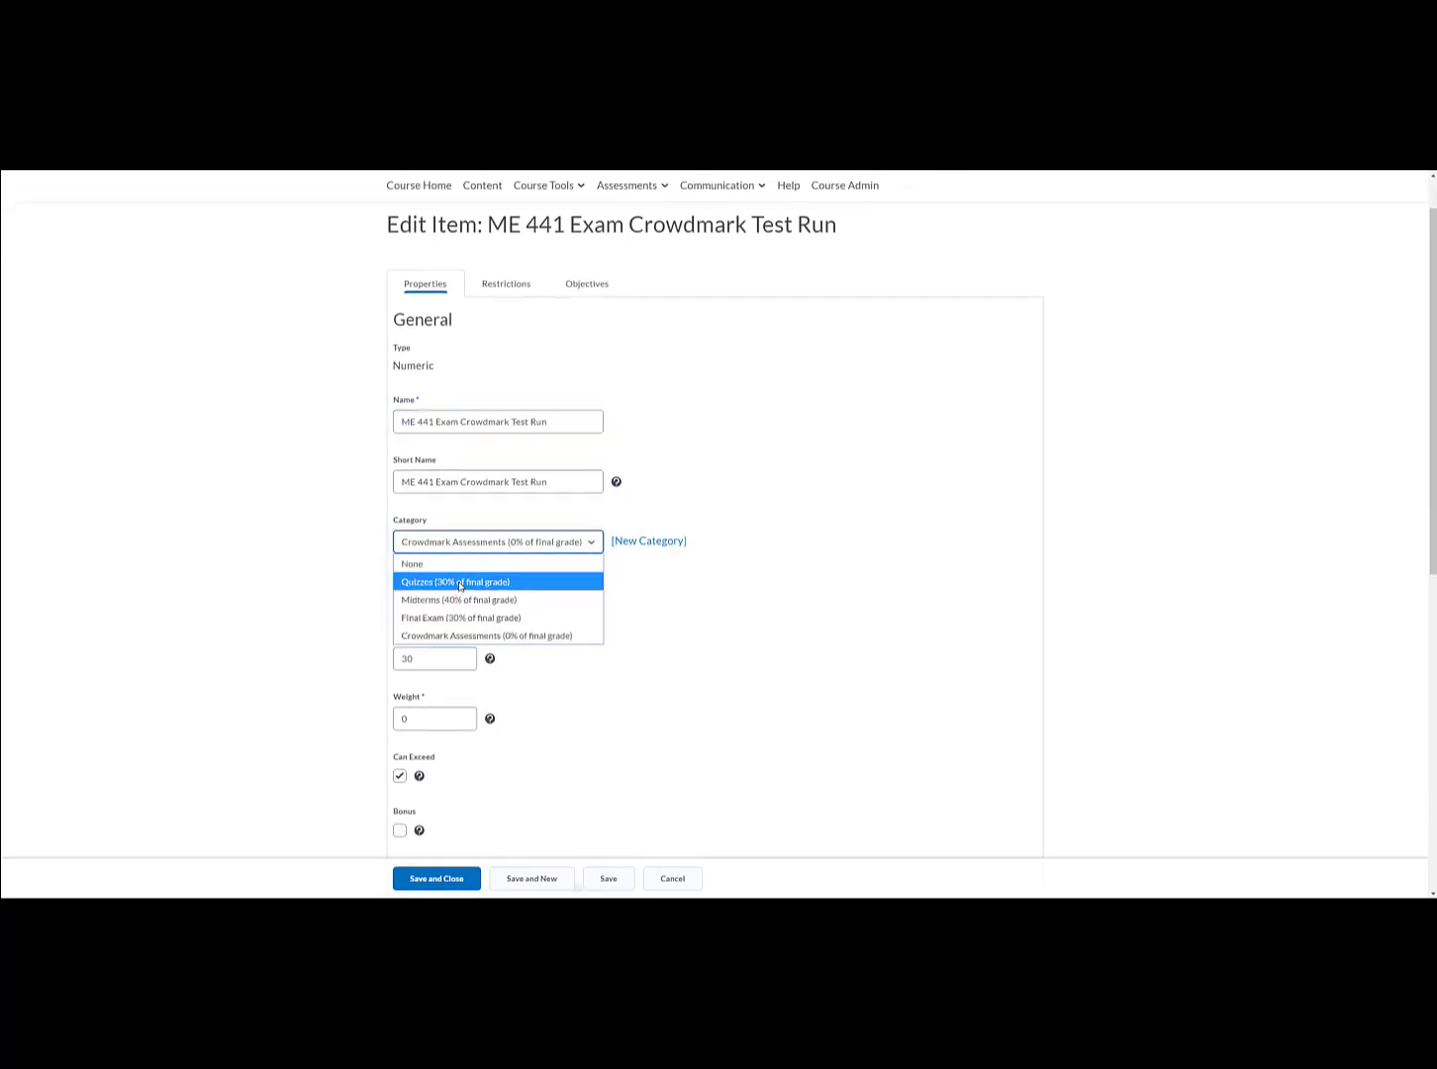
left_click(459, 586)
left_click(447, 669)
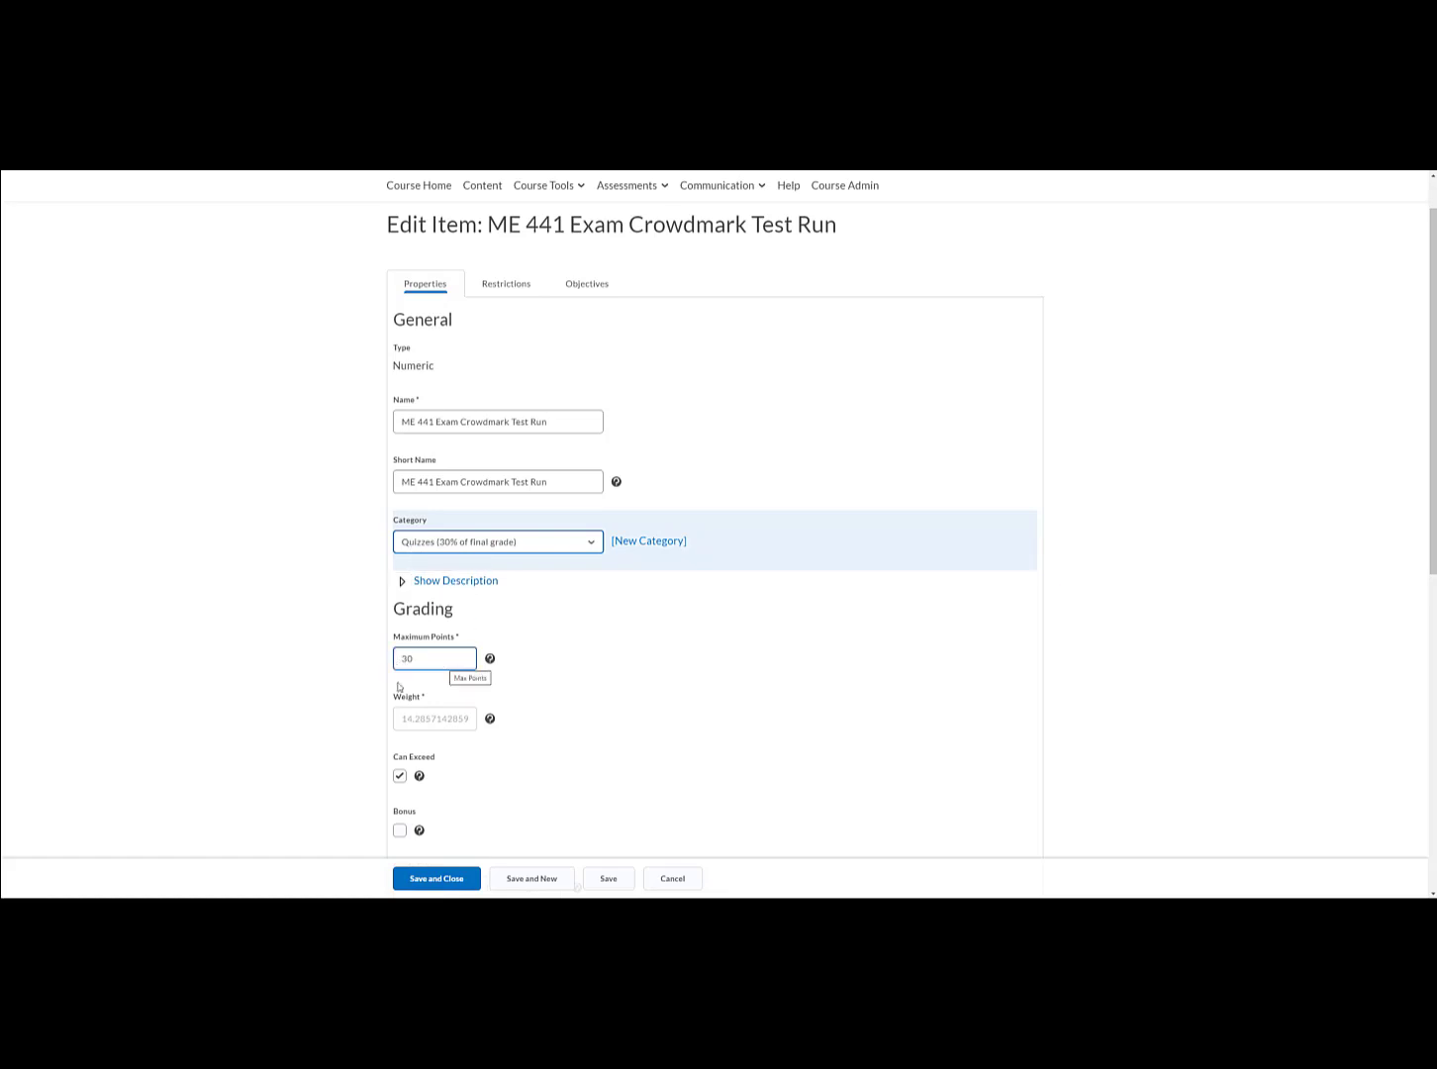
left_click(406, 721)
left_click_drag(406, 720, 348, 717)
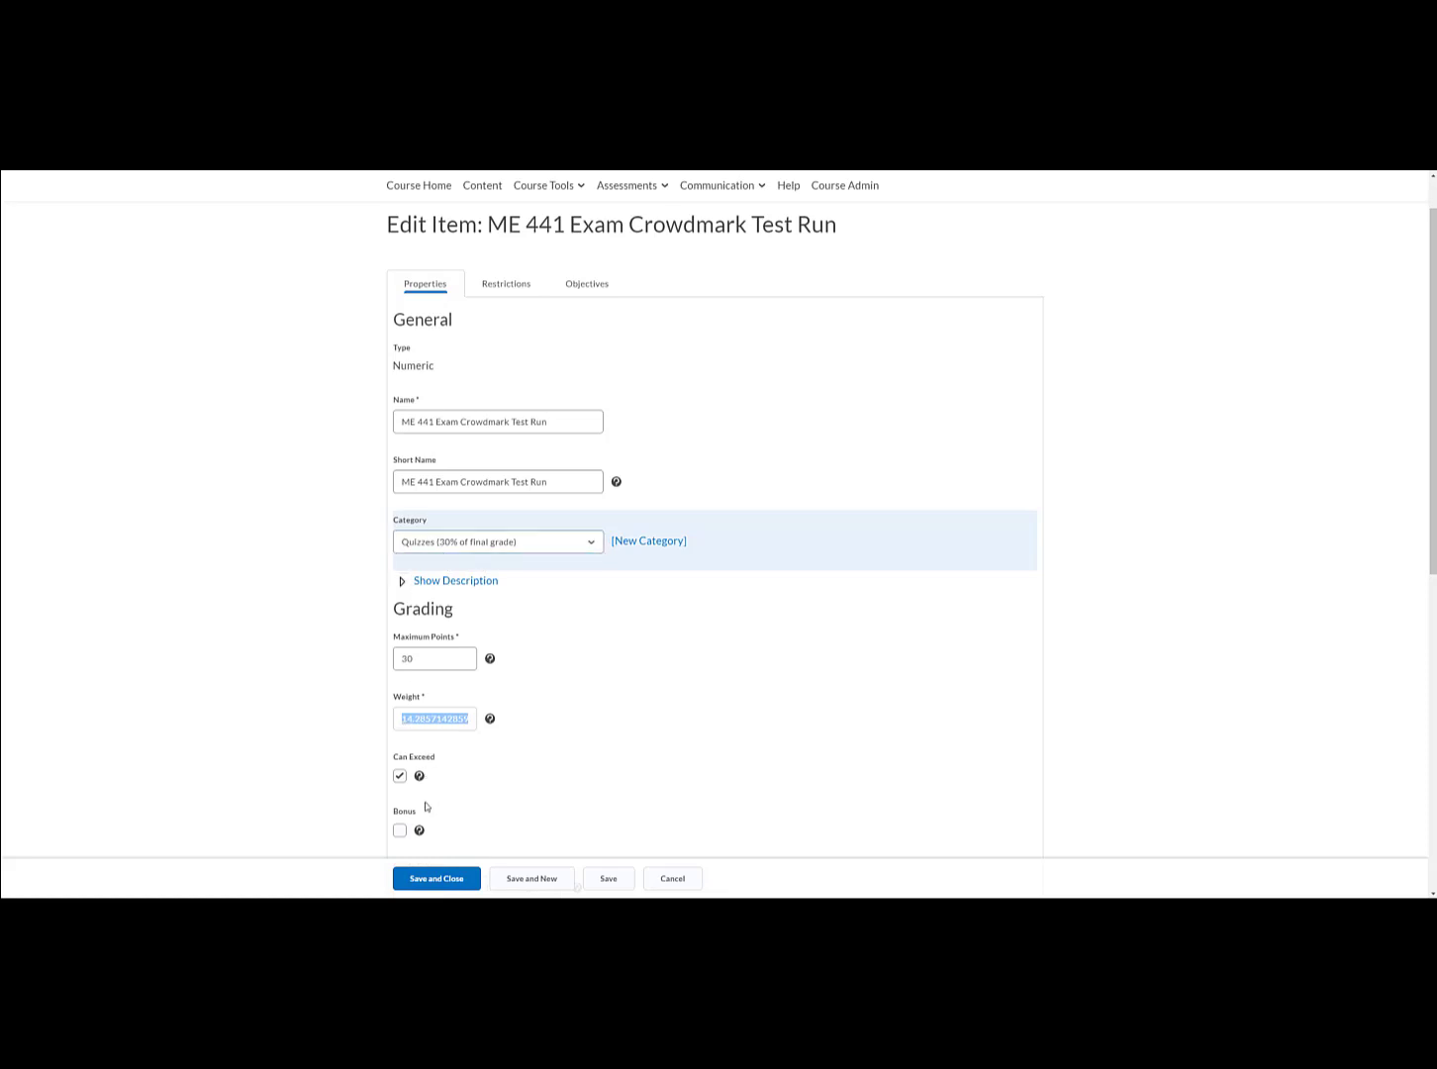
left_click(436, 879)
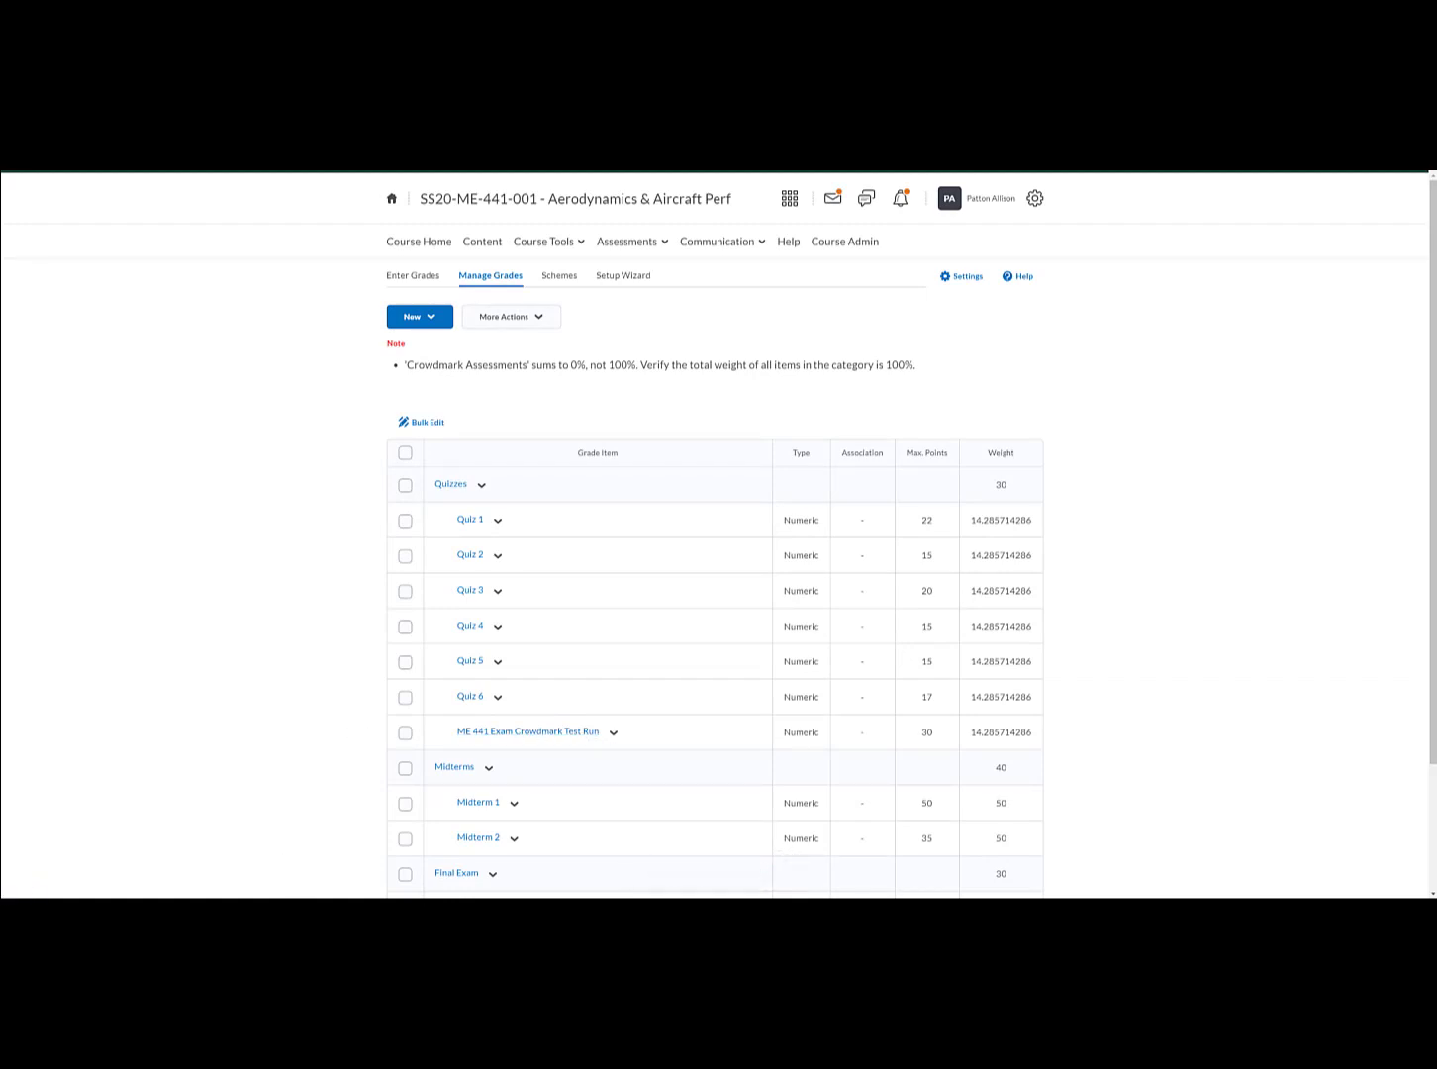
left_click(292, 911)
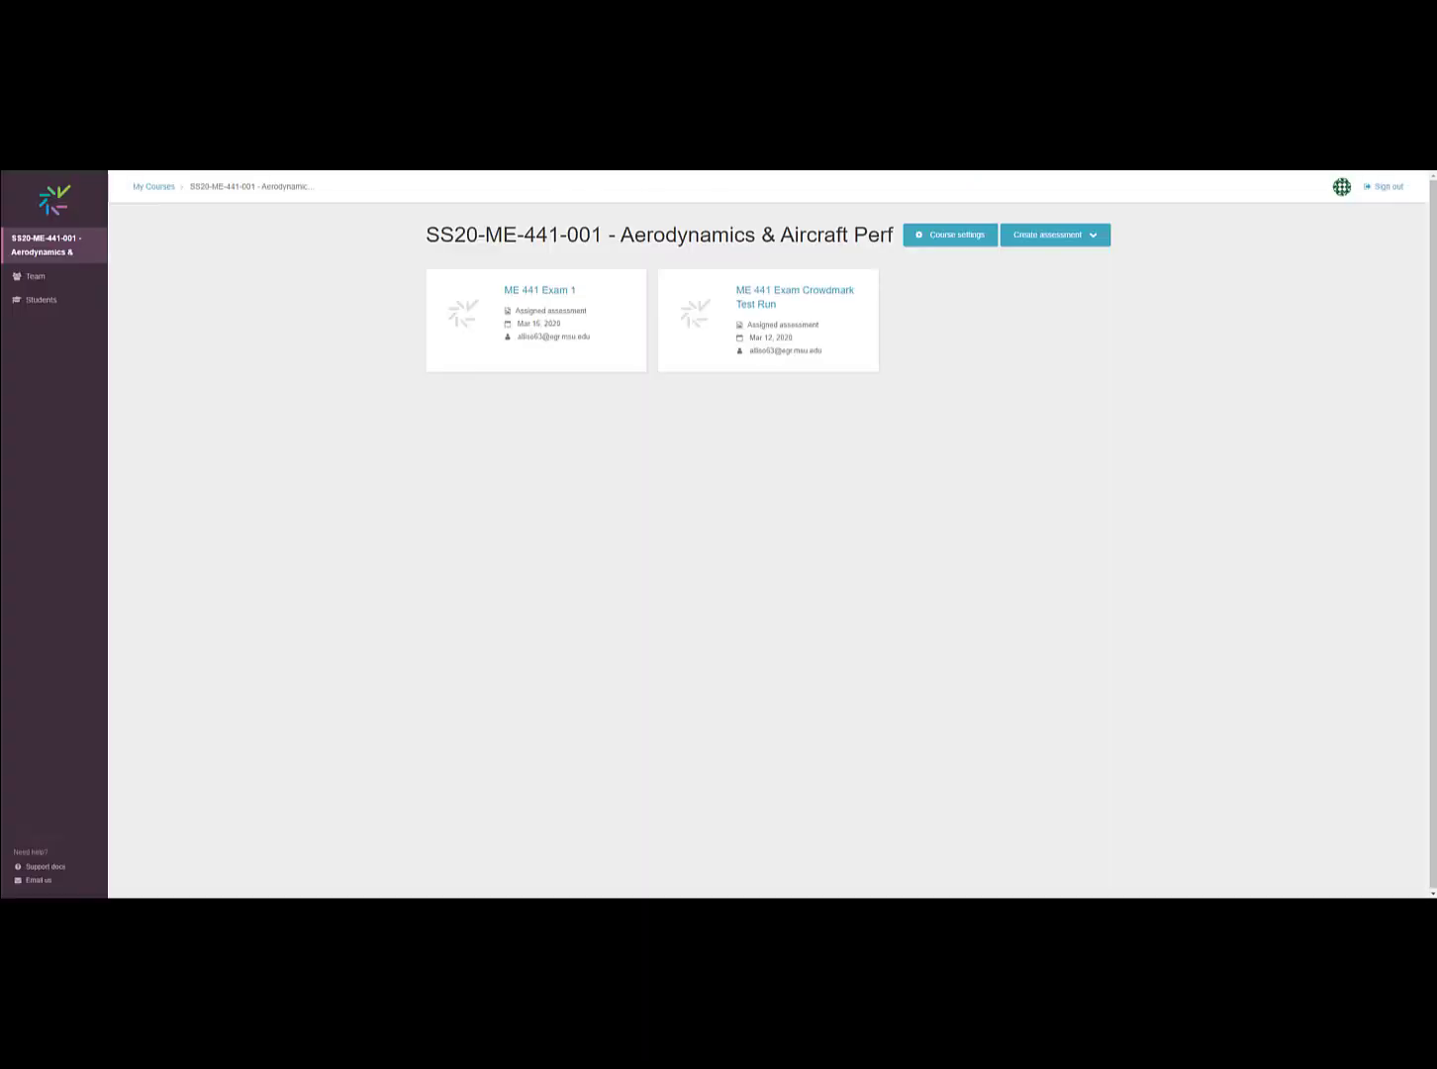